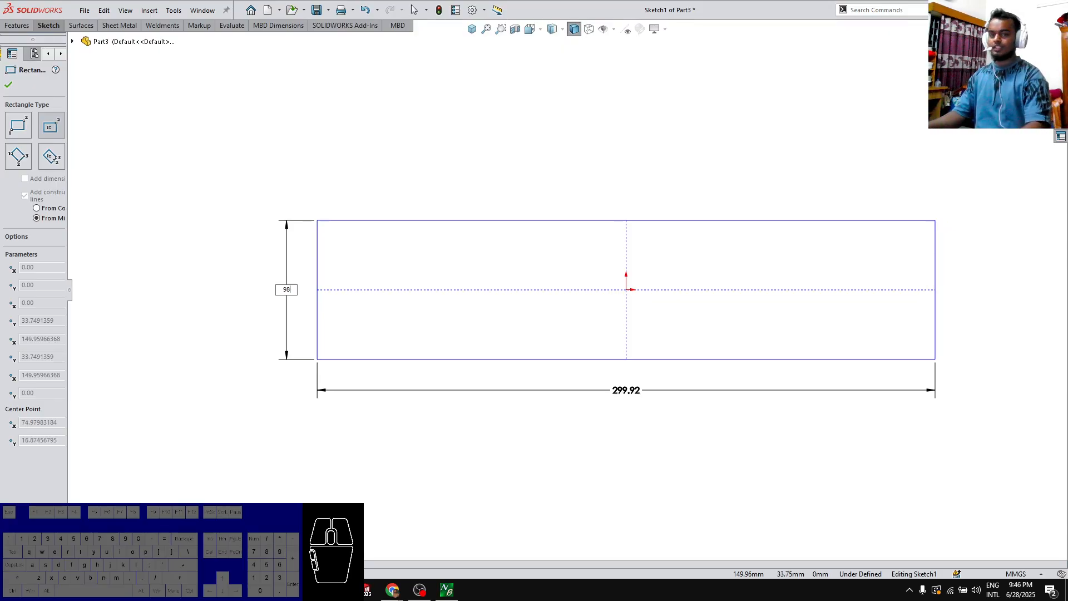
# Finish the centre rectangle at the origin with a height of 98 mm and a width of 30 mm
pyautogui.press('Return')
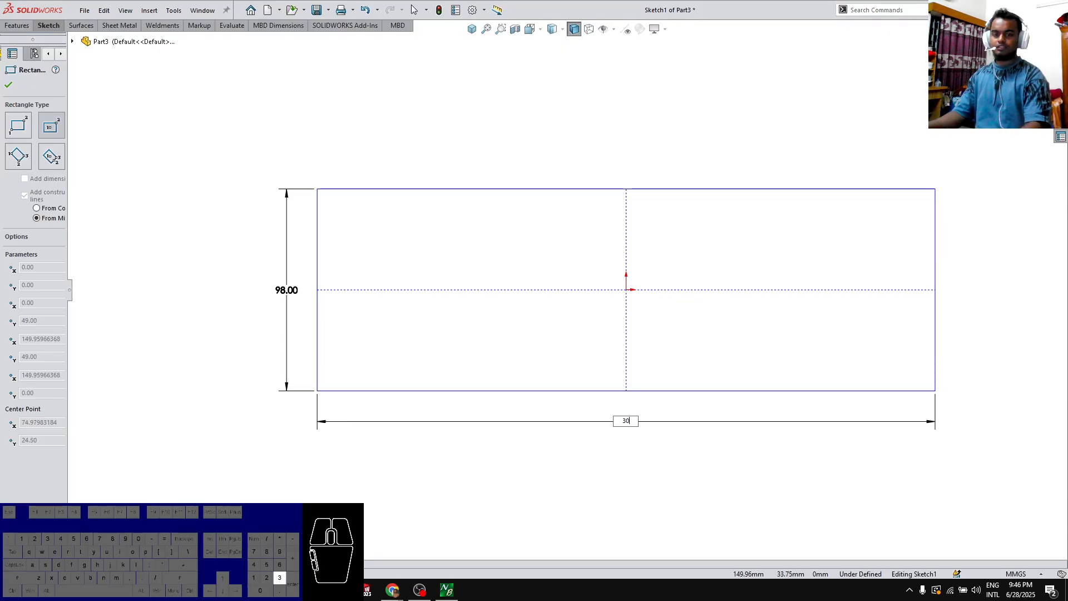
pyautogui.press('Return')
pyautogui.press('Escape')
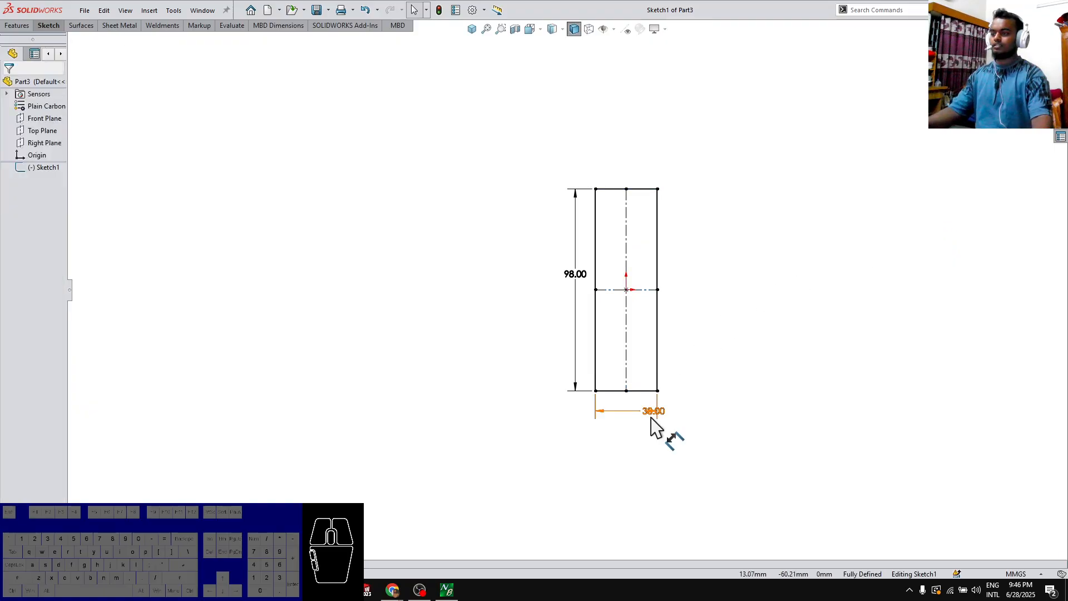
# Set the rectangle's horizontal dimension to 98 mm and its vertical dimension to 30 mm
pyautogui.doubleClick(648, 417)
pyautogui.write('98')
pyautogui.press('Return')
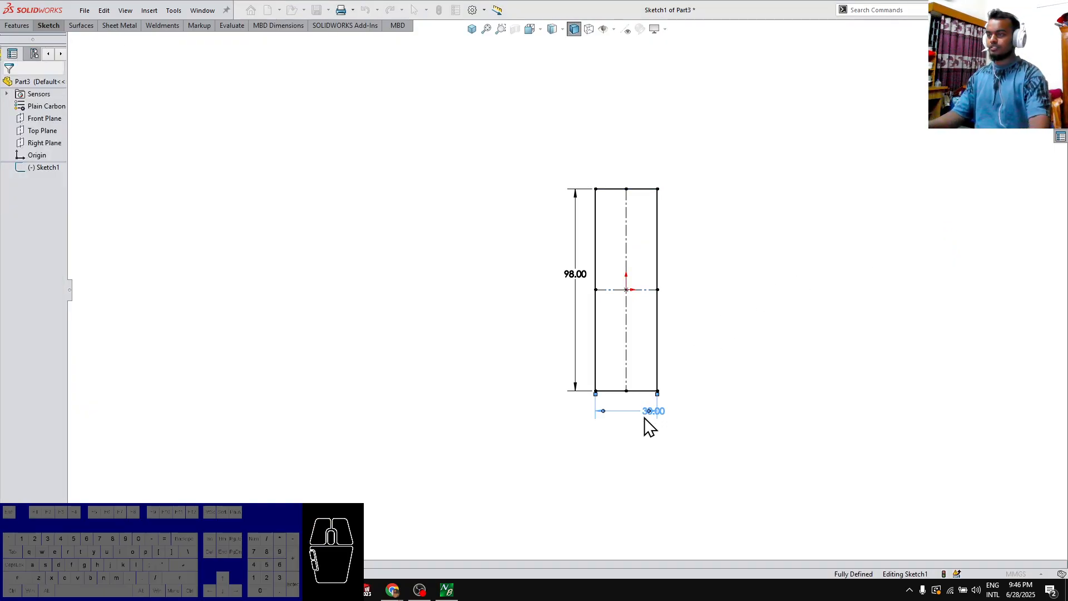
pyautogui.doubleClick(509, 281)
pyautogui.write('30')
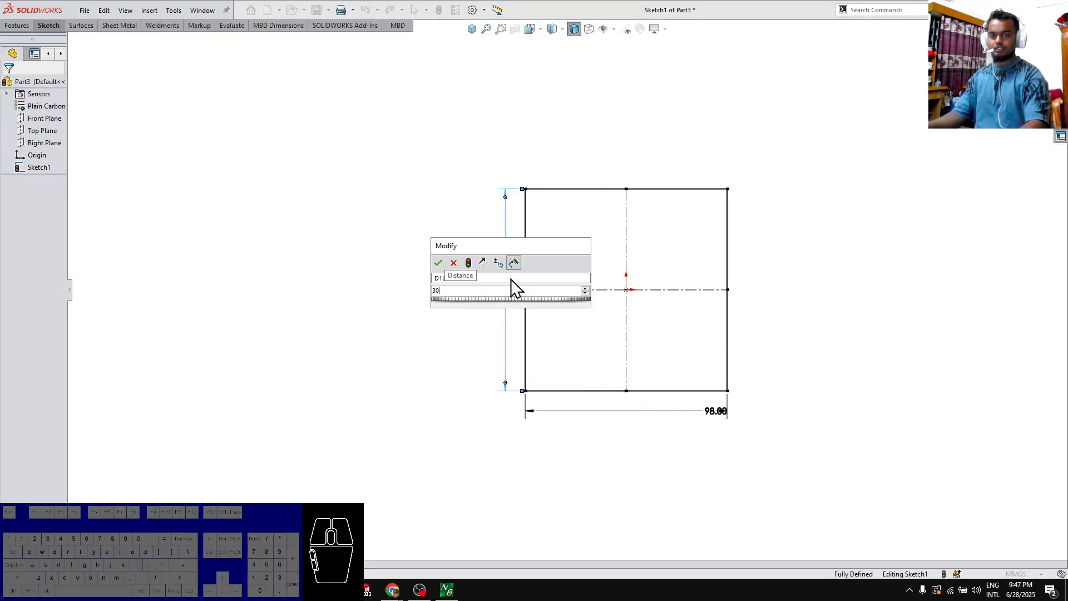
pyautogui.press('Return')
pyautogui.press('Escape')
pyautogui.scroll(-4, 615, 267)
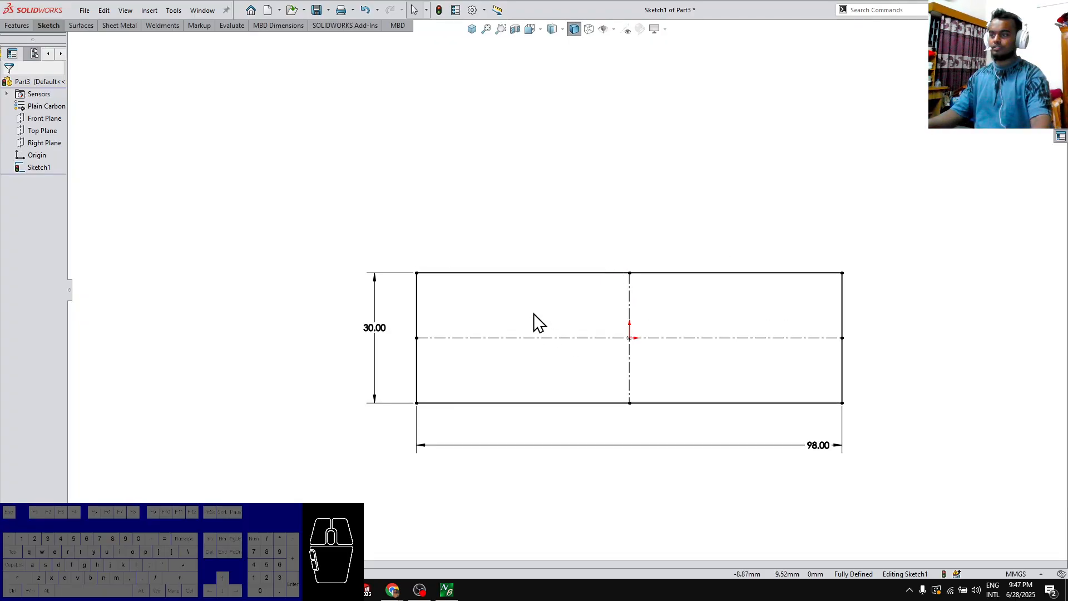
pyautogui.press('r')
pyautogui.click(491, 272)
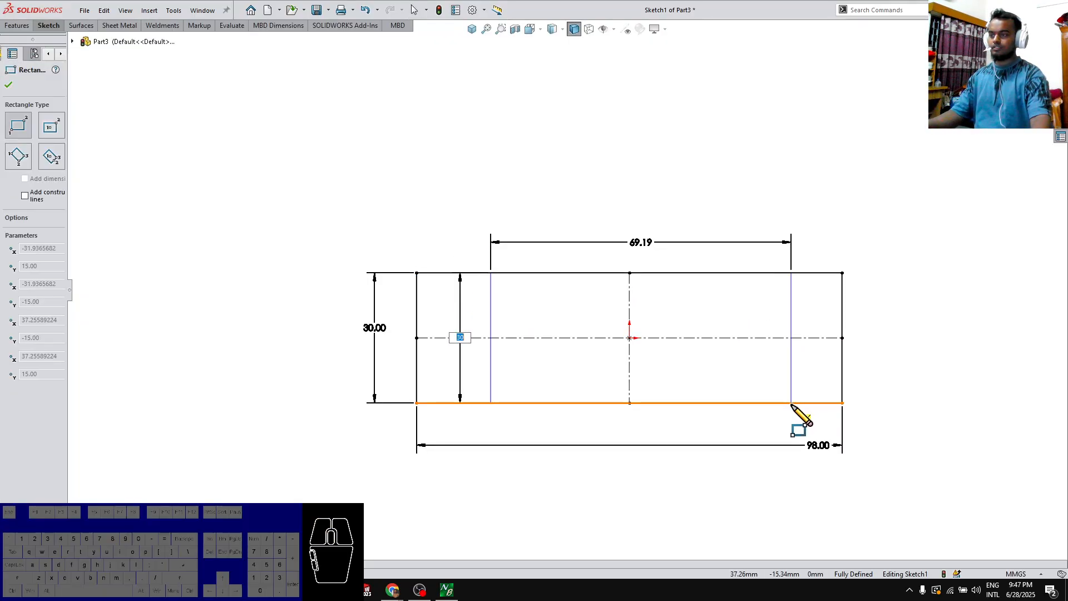
pyautogui.press('Escape')
# Draw a full-height centre rectangle from the origin, with its vertical sides about 15 mm inside the outer rectangle's ends
pyautogui.press('s')
pyautogui.click(792, 387)
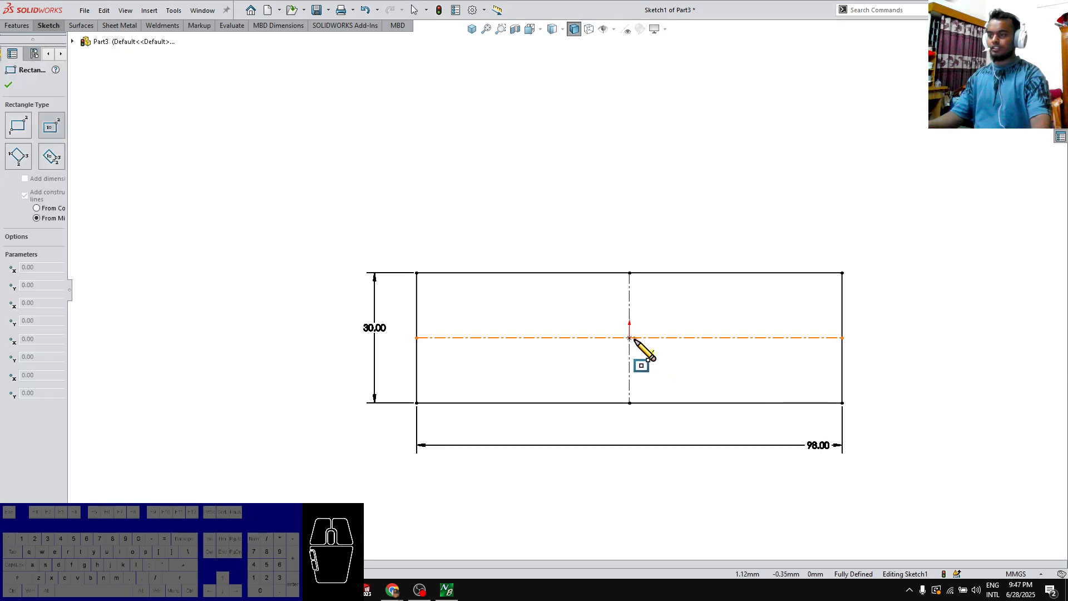
pyautogui.click(629, 338)
pyautogui.click(778, 273)
pyautogui.press('Escape')
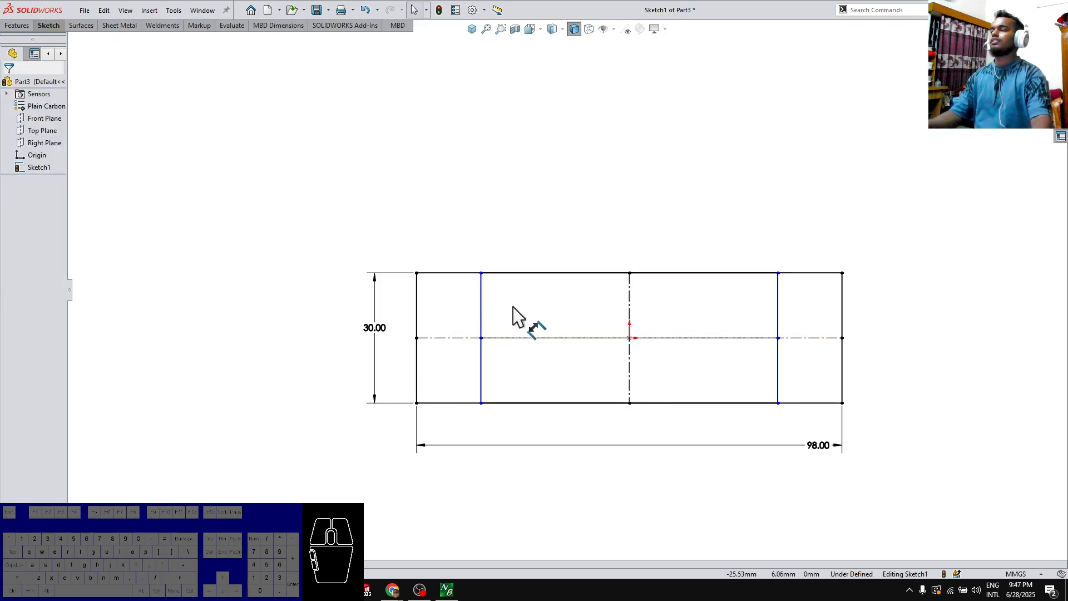
# Dimension the gap between the left vertical sides of the inner and outer rectangles as 17 mm
pyautogui.click(481, 305)
pyautogui.click(417, 303)
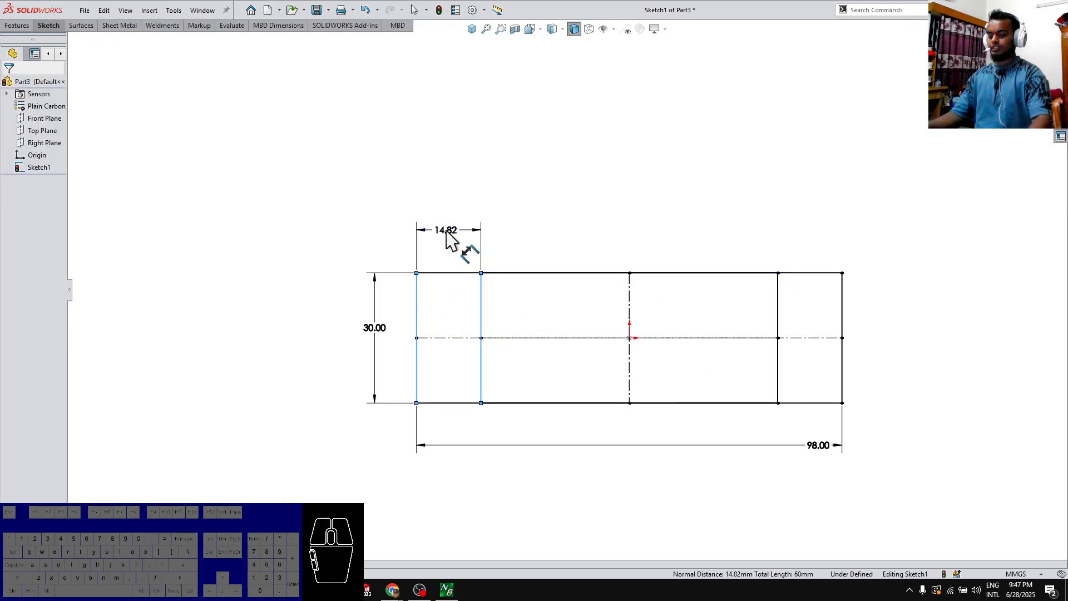
pyautogui.click(446, 231)
pyautogui.write('17')
pyautogui.press('Return')
pyautogui.press('Escape')
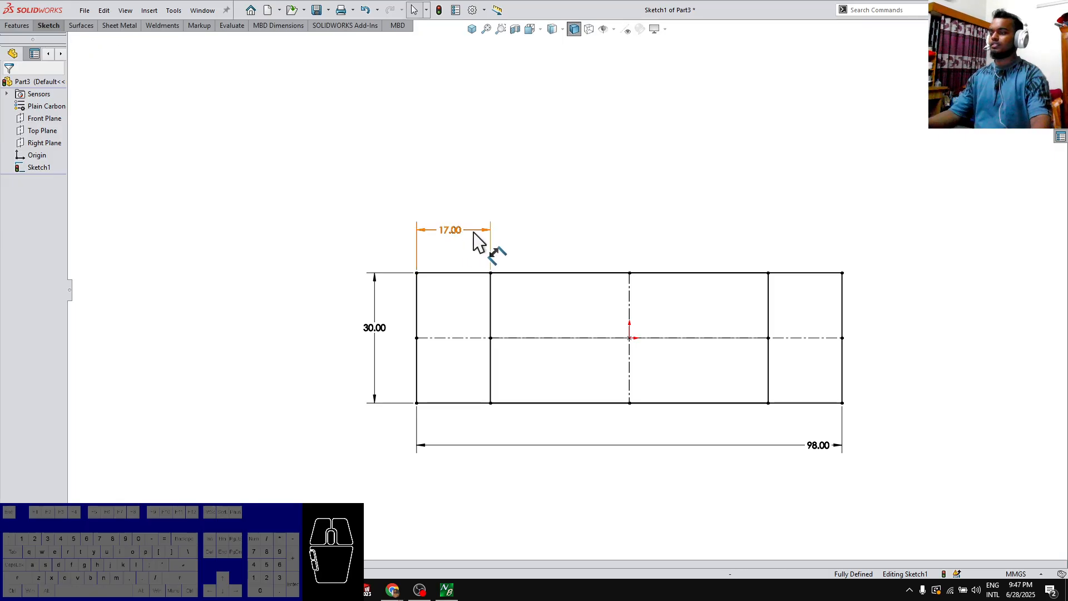
# Extrude the two end regions of the sketch to a blind depth of 4 mm
pyautogui.click(476, 298)
pyautogui.click(799, 329)
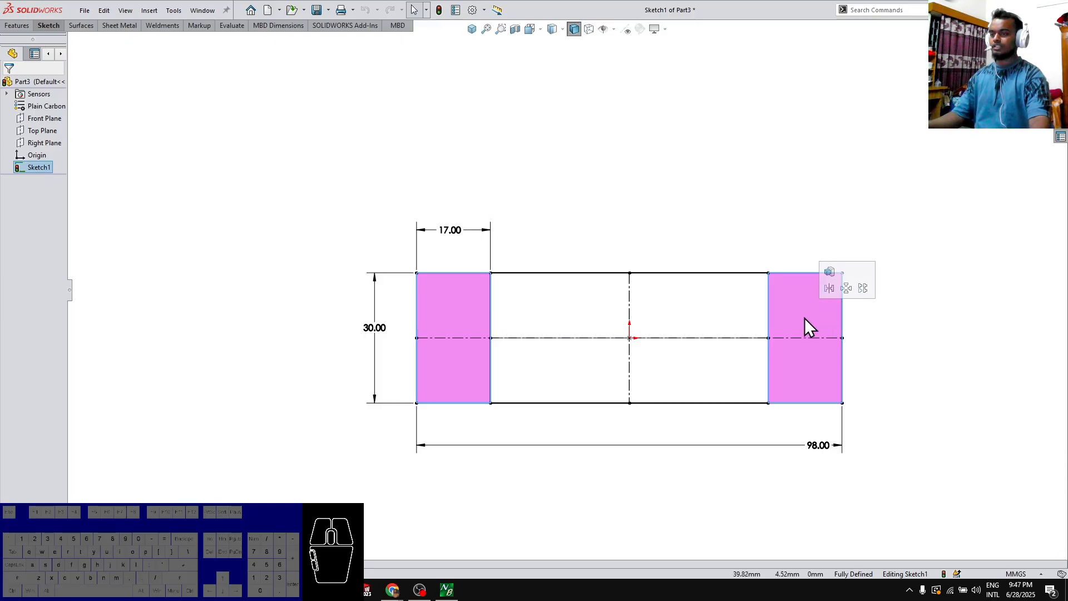
pyautogui.click(831, 272)
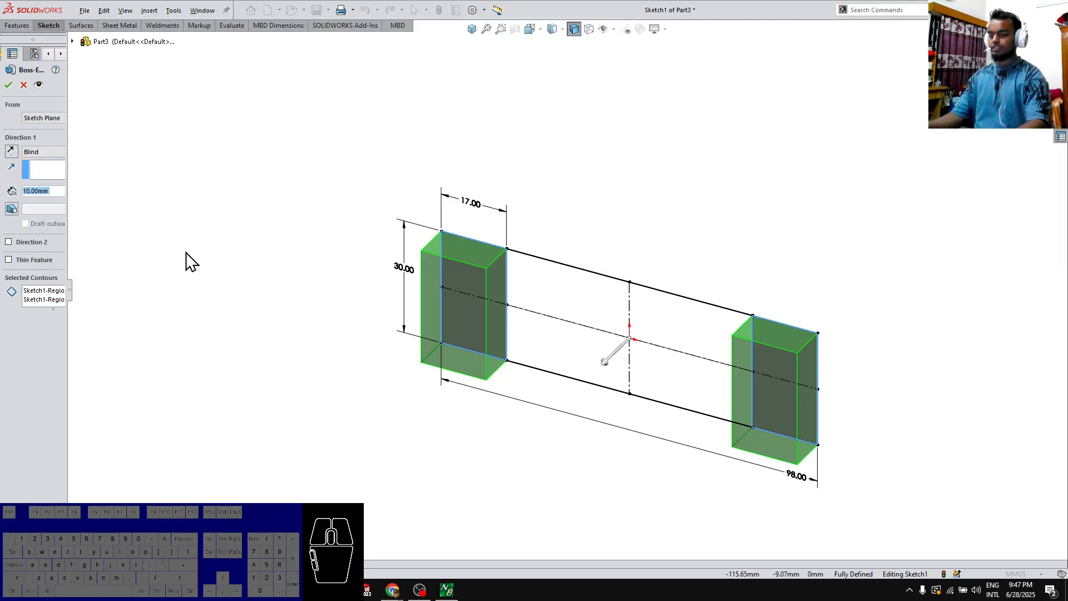
pyautogui.write('4')
pyautogui.press('Return')
pyautogui.press('Return')
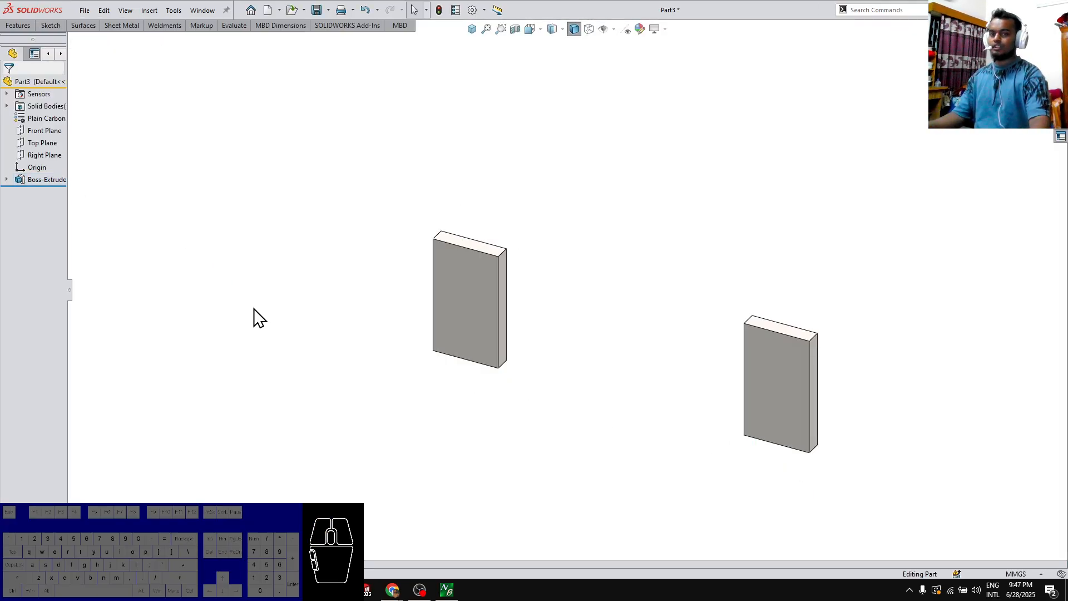
# Start a sketch on the Right Plane and draw a 23 mm horizontal centerline from the origin through the plate's front face
pyautogui.click(44, 155)
pyautogui.click(82, 136)
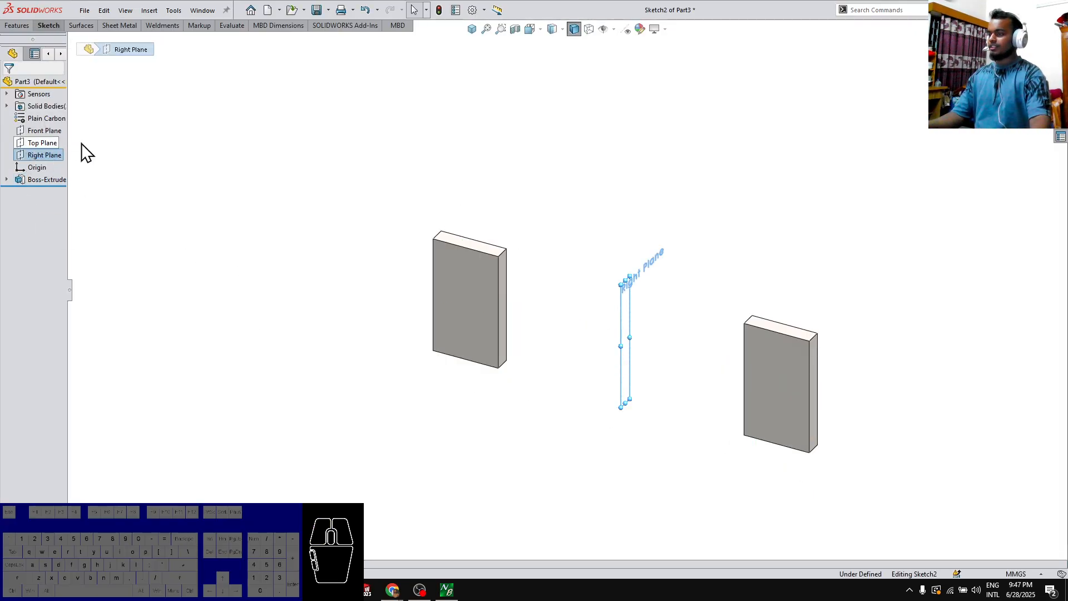
pyautogui.hotkey('shift', 'c')
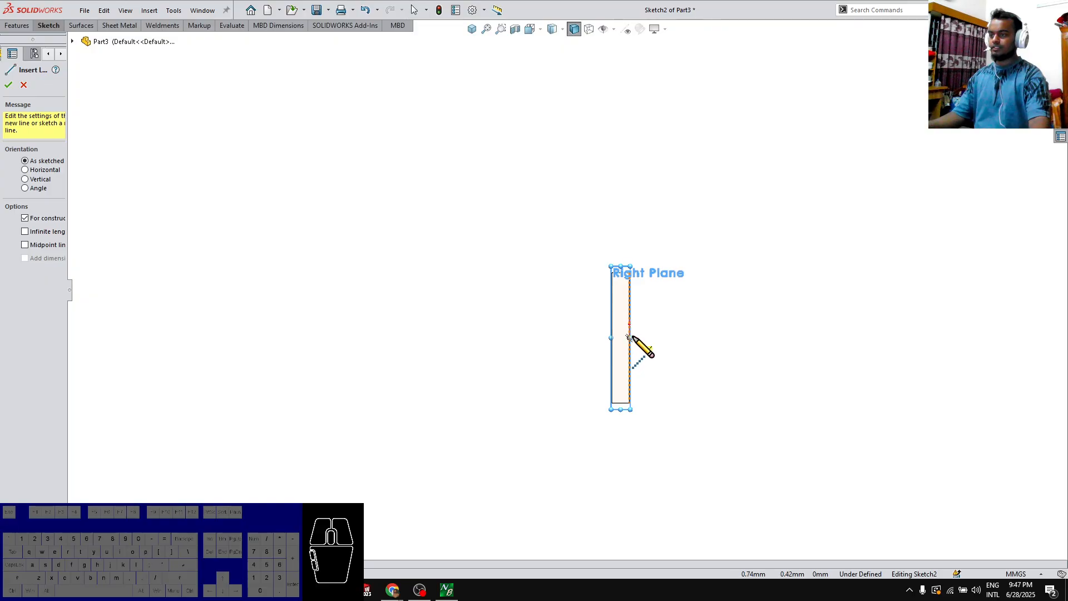
pyautogui.click(629, 338)
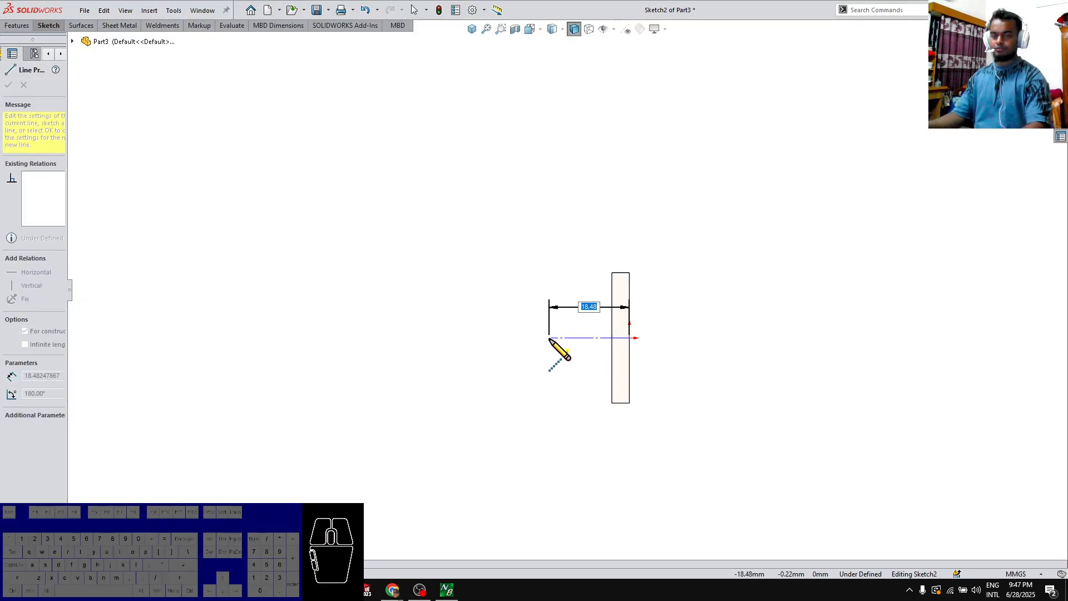
pyautogui.press('Return')
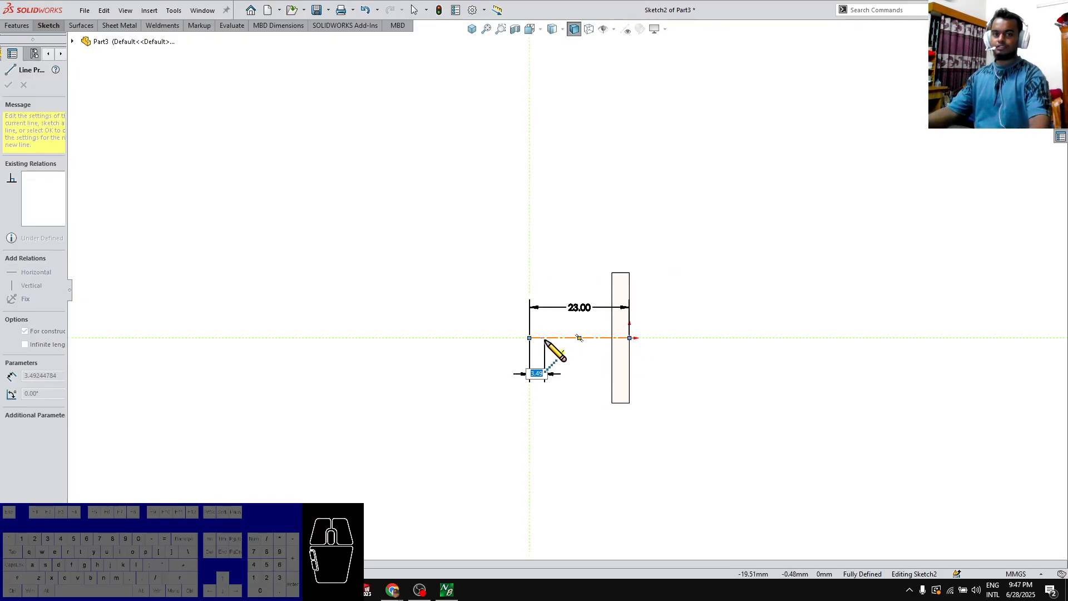
pyautogui.press('Escape')
# Draw an 8 mm diameter circle centred on the free end of the centerline
pyautogui.press('c')
pyautogui.click(530, 338)
pyautogui.click(510, 329)
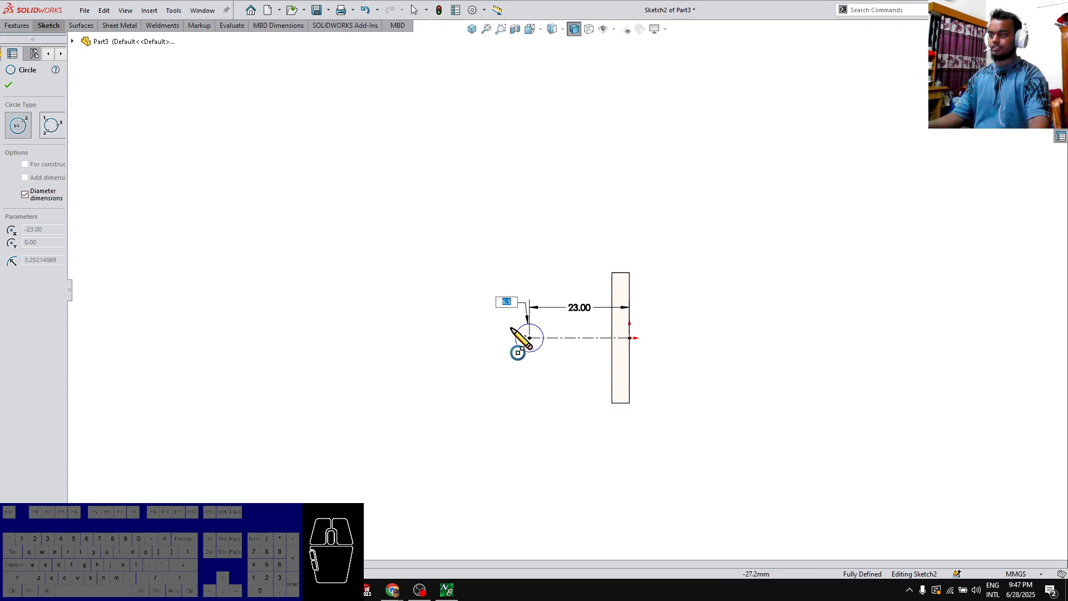
pyautogui.write('8')
pyautogui.press('Return')
pyautogui.press('Escape')
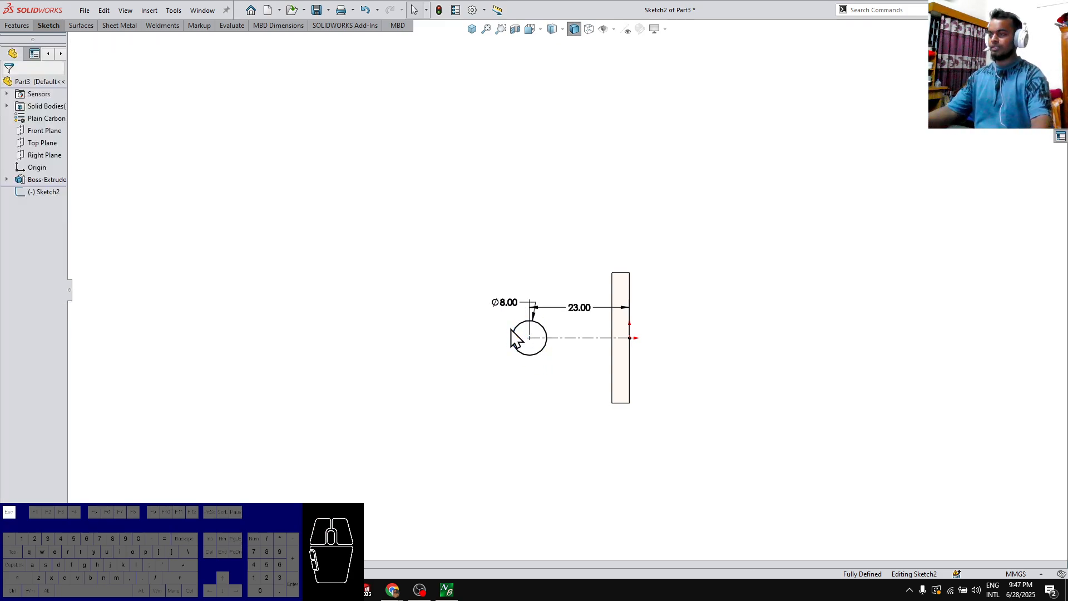
# Draw a vertical line through the circle's centre from its top to its bottom quadrant point
pyautogui.press('l')
pyautogui.click(530, 320)
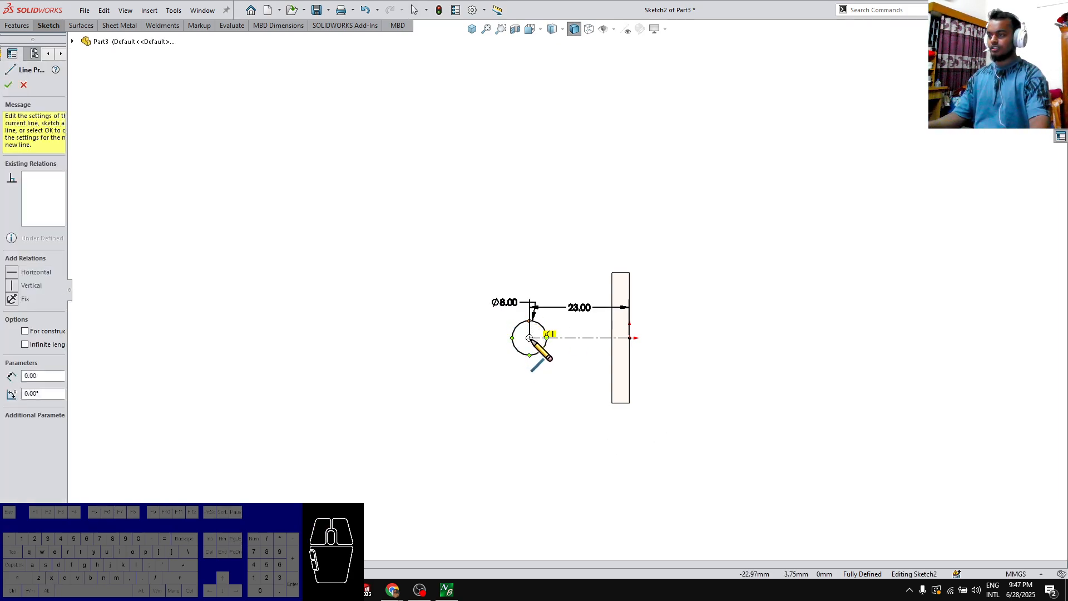
pyautogui.click(530, 355)
pyautogui.press('Escape')
# Extrude the half-circle region facing away from the plates 51 mm with the Mid Plane end condition
pyautogui.moveTo(527, 417); pyautogui.dragTo(560, 384, button='middle')
pyautogui.click(527, 344)
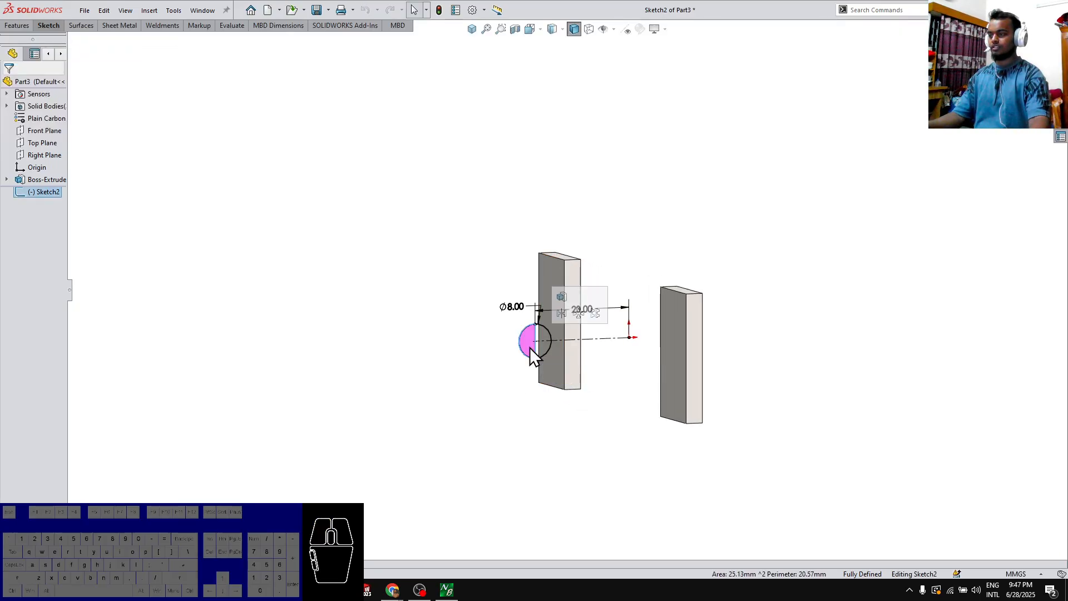
pyautogui.press('e')
pyautogui.rightClick(344, 285)
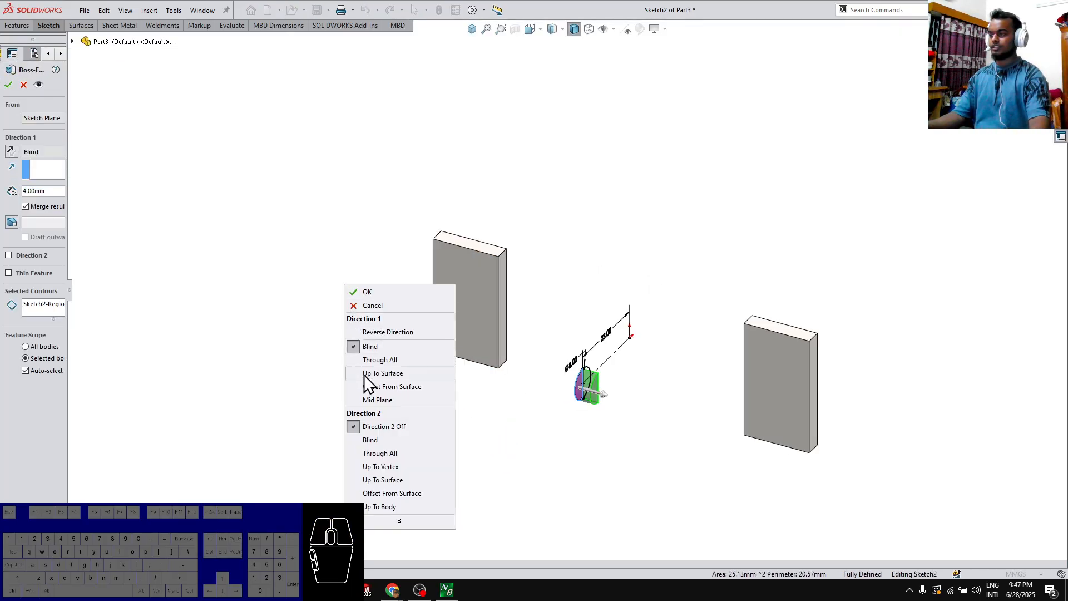
pyautogui.click(368, 400)
pyautogui.write('51')
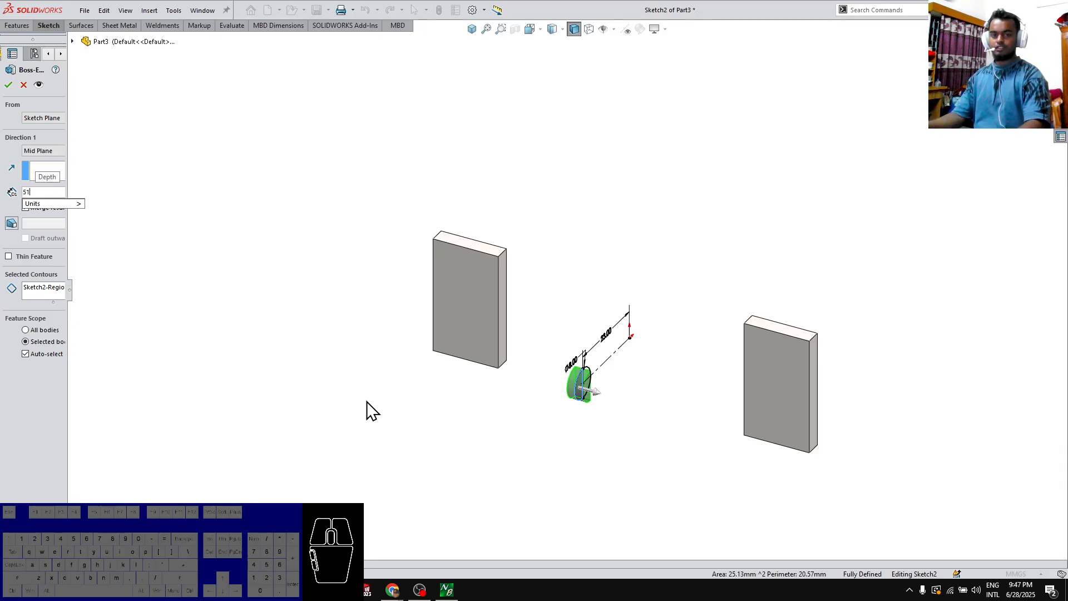
pyautogui.press('Return')
pyautogui.press('Return')
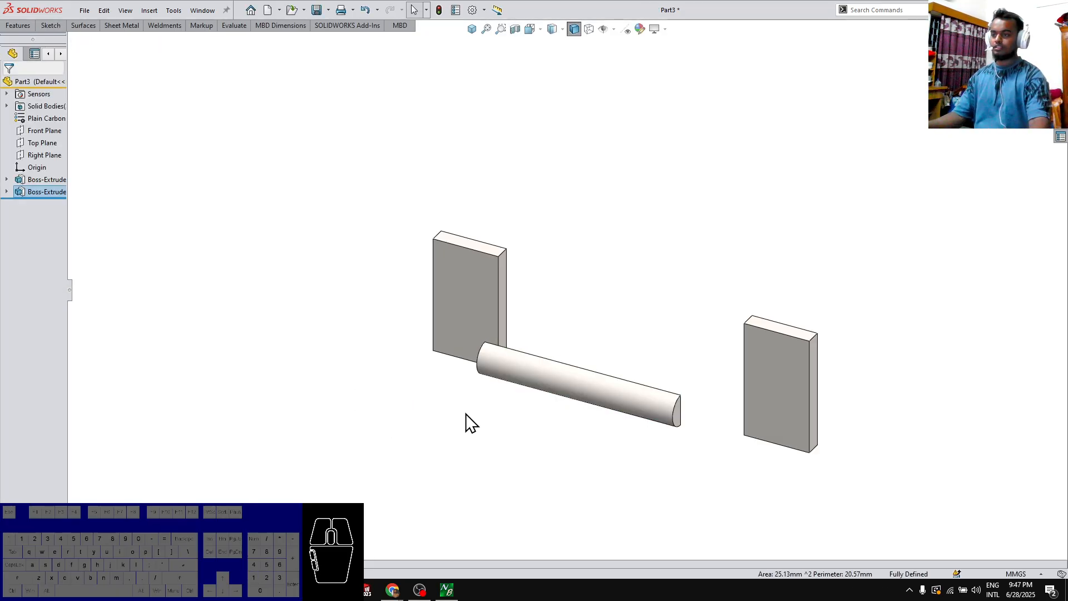
# Start a sketch on the right plate's front face and draw a horizontal centerline about 46 mm long from the origin
pyautogui.click(699, 424)
pyautogui.click(678, 416)
pyautogui.scroll(-3, 743, 439)
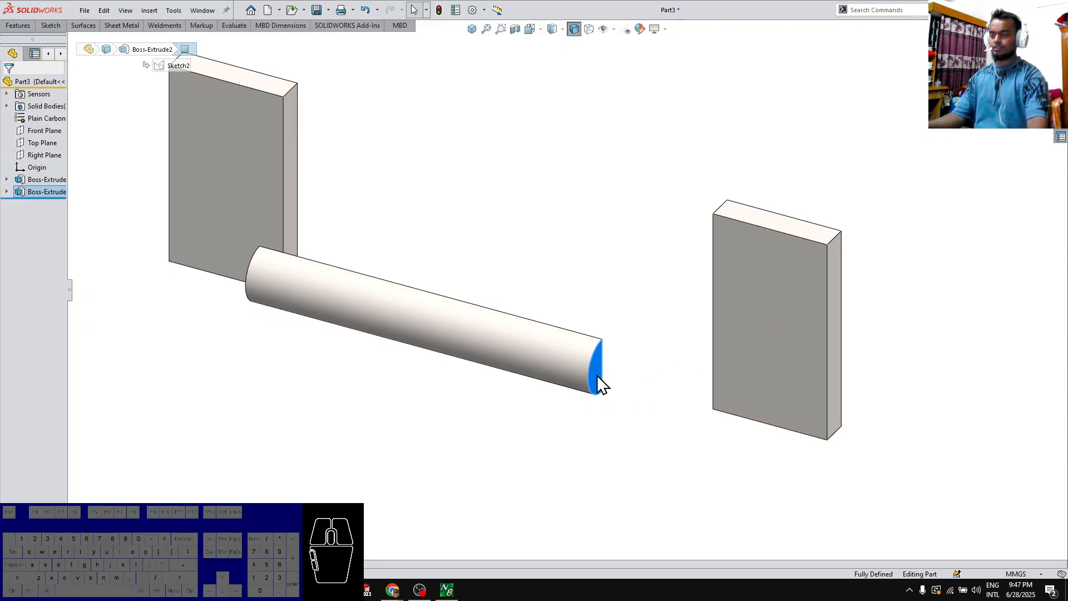
pyautogui.click(772, 364)
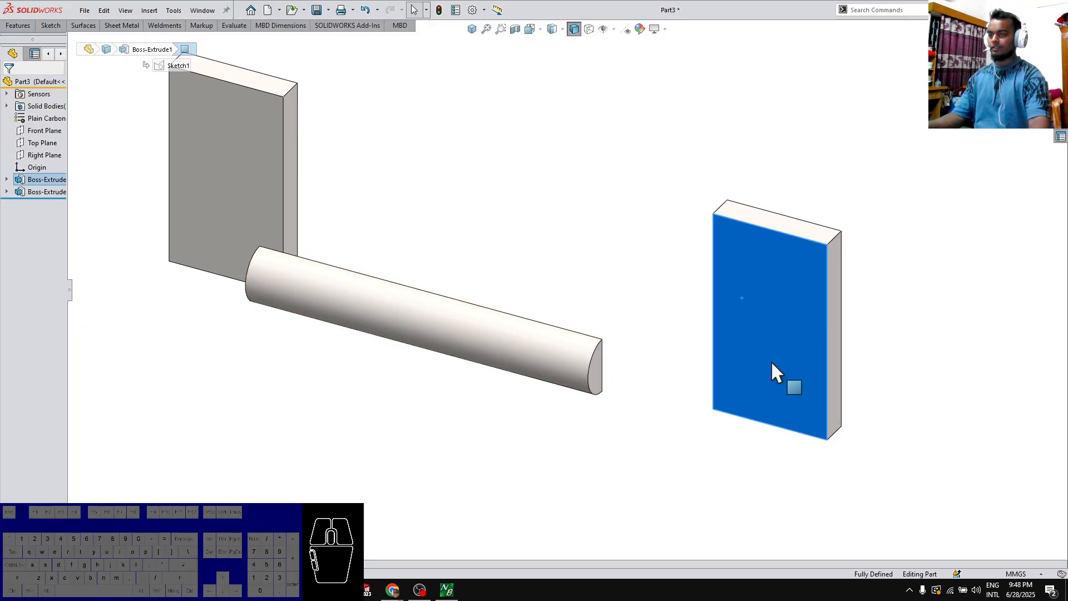
pyautogui.click(842, 216)
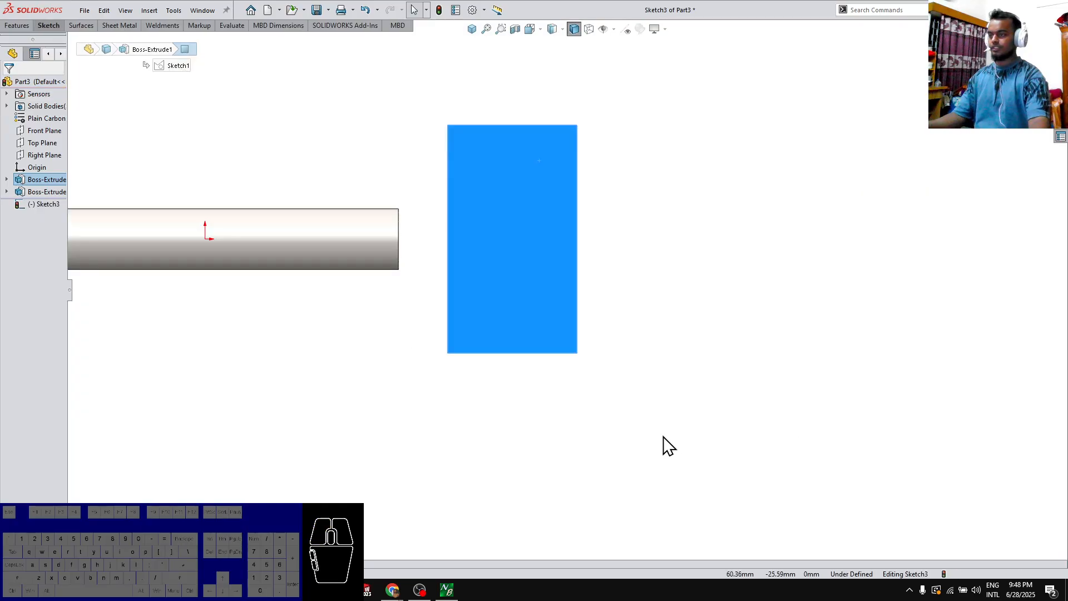
pyautogui.moveTo(472, 203); pyautogui.dragTo(415, 207, button='right')
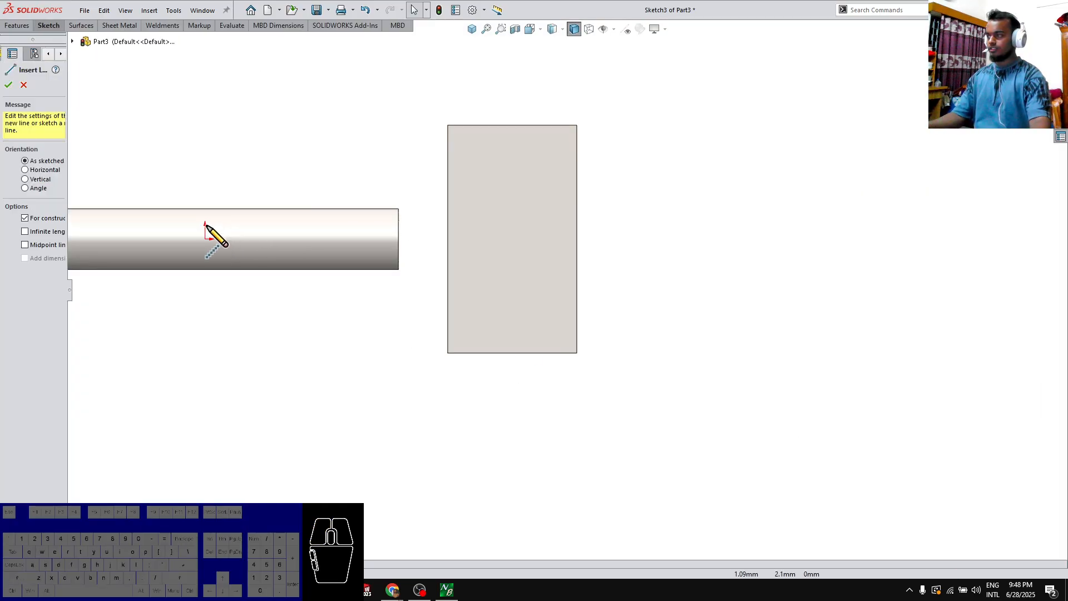
pyautogui.click(205, 239)
pyautogui.click(551, 239)
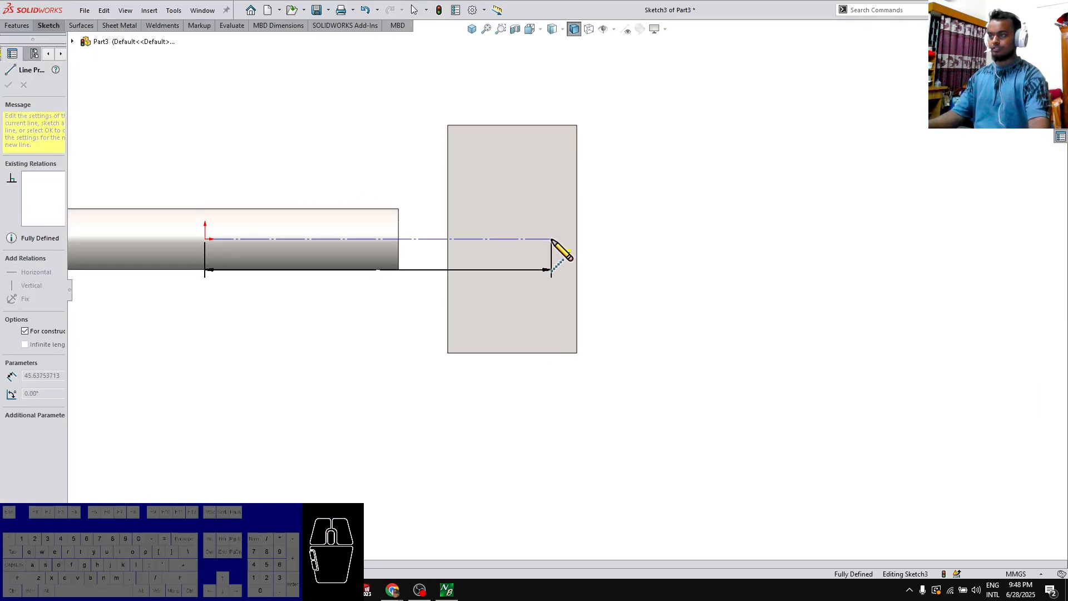
# Draw a circle about 13 mm in diameter on the centerline, centred near the plate's inner edge
pyautogui.moveTo(551, 239); pyautogui.dragTo(548, 302, button='right')
pyautogui.click(468, 239)
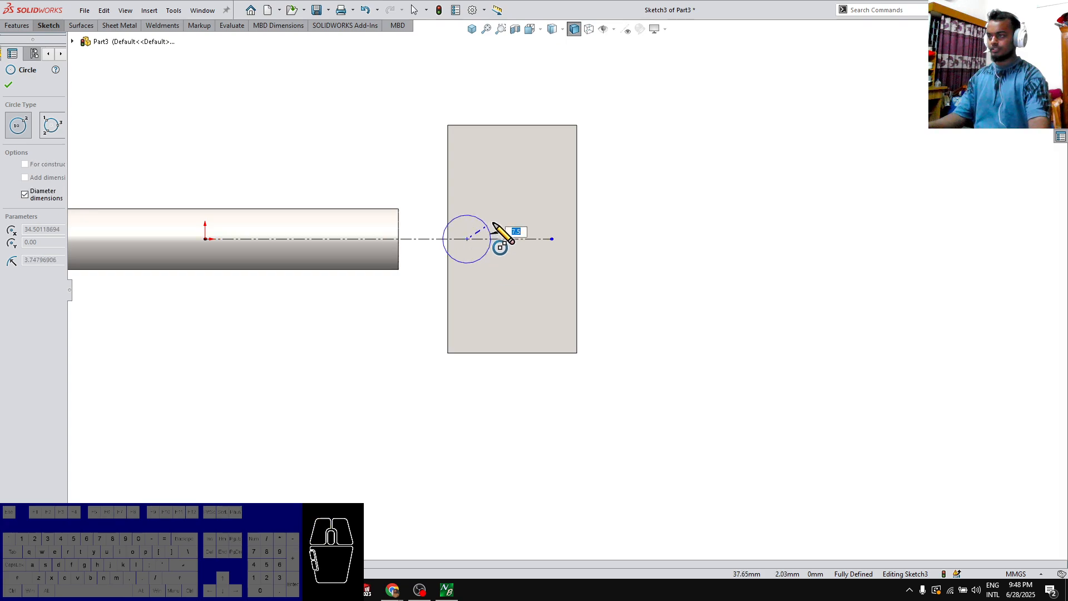
pyautogui.click(516, 228)
pyautogui.press('Escape')
# Dimension the circle's diameter as 14.46 mm
pyautogui.moveTo(511, 349); pyautogui.dragTo(508, 284, button='right')
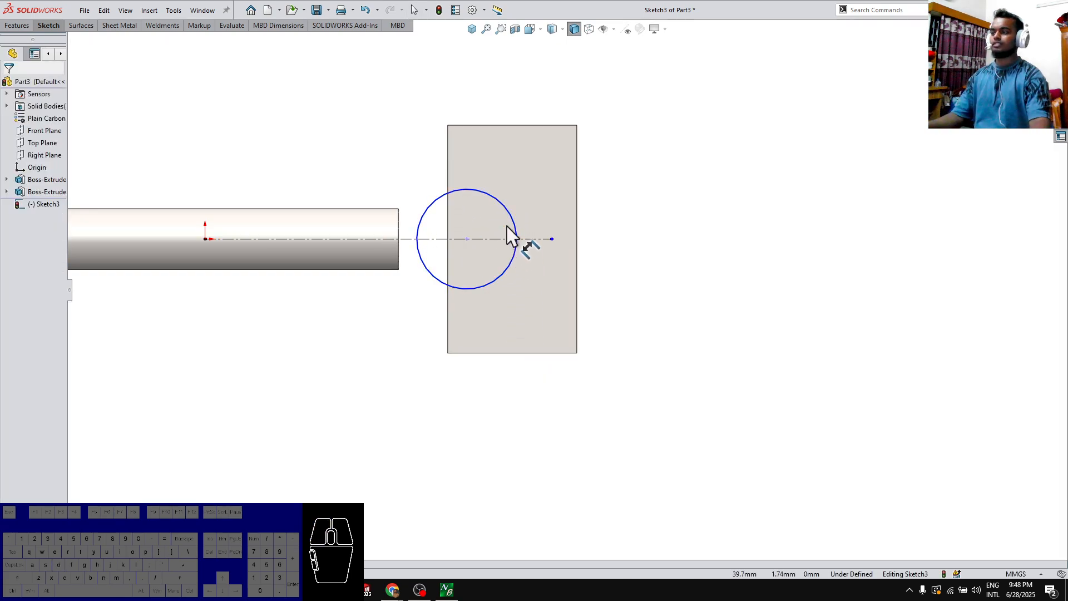
pyautogui.click(510, 219)
pyautogui.click(621, 158)
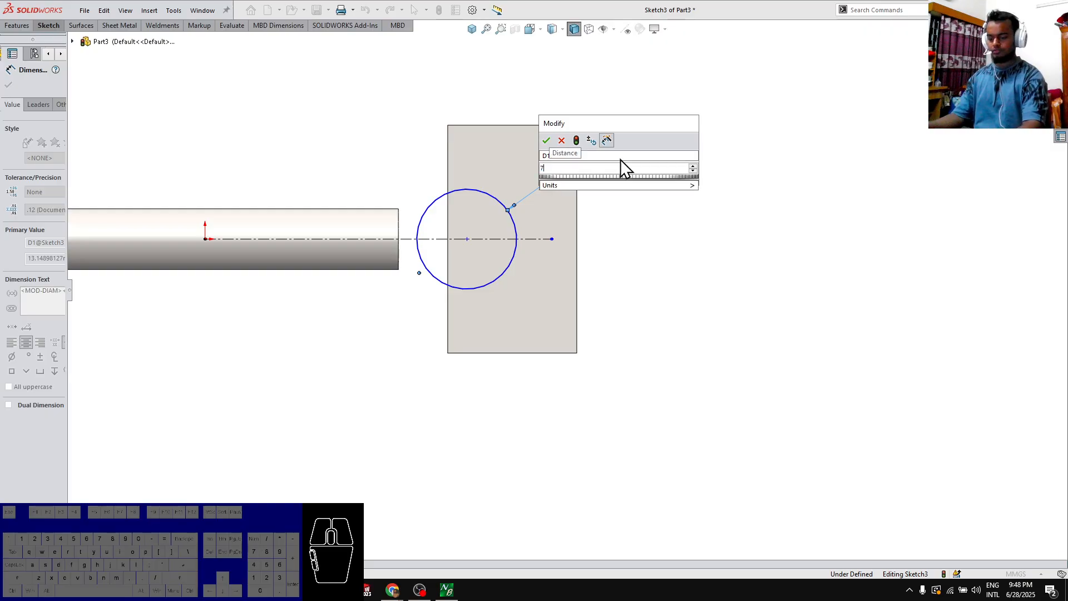
pyautogui.press('Return')
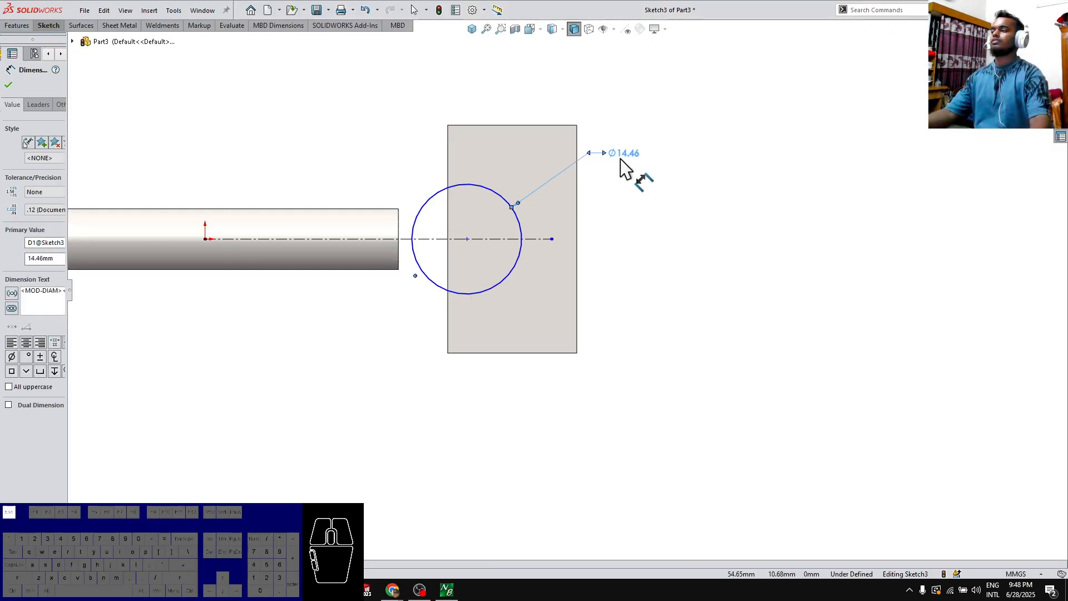
pyautogui.press('Escape')
# Convert the right plate's inner edge, trim it and the circle into a closed rounded profile, and exit the sketch
pyautogui.moveTo(561, 312); pyautogui.dragTo(492, 306, button='right')
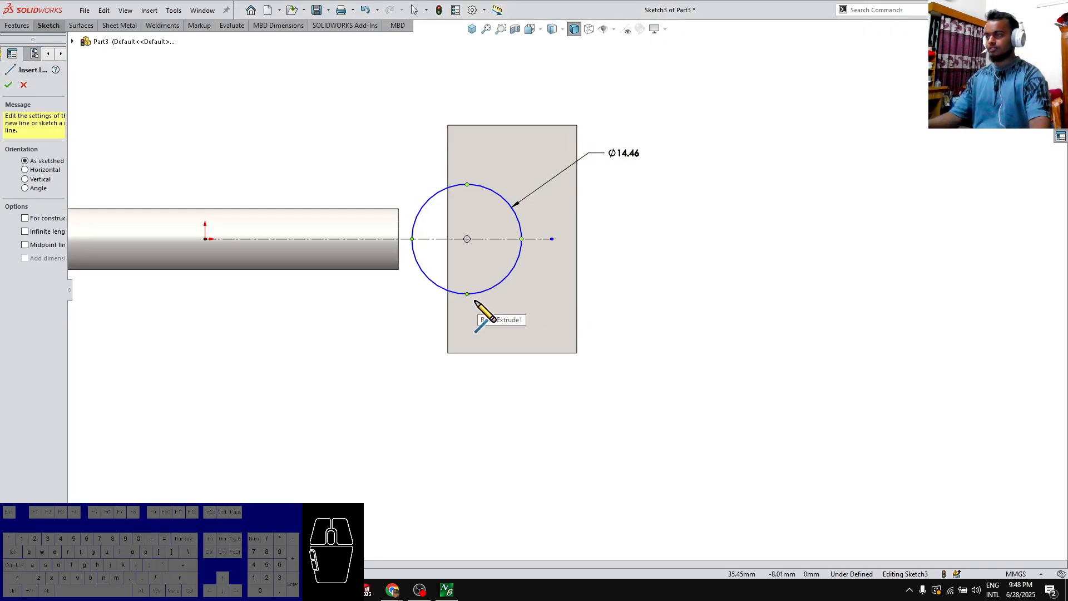
pyautogui.press('Escape')
pyautogui.moveTo(451, 264); pyautogui.dragTo(441, 352, button='right')
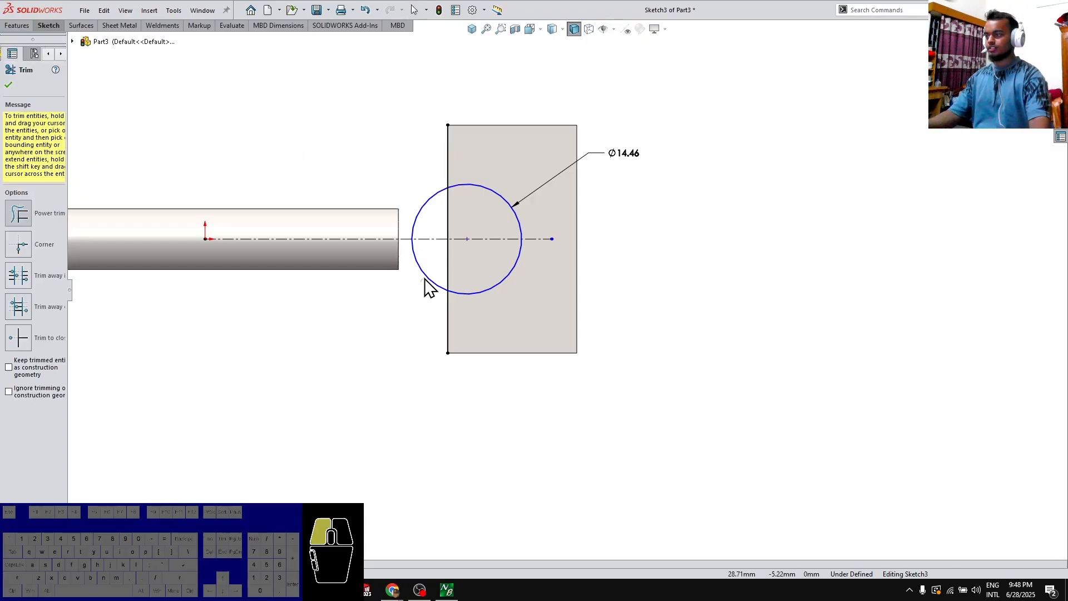
pyautogui.moveTo(424, 232); pyautogui.dragTo(406, 153)
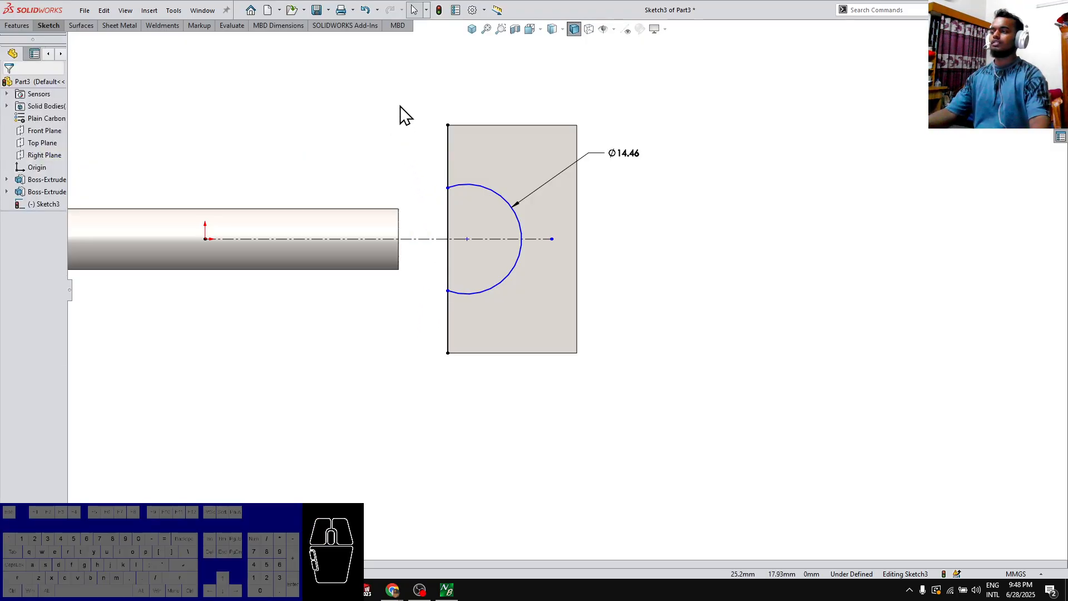
pyautogui.press('Escape')
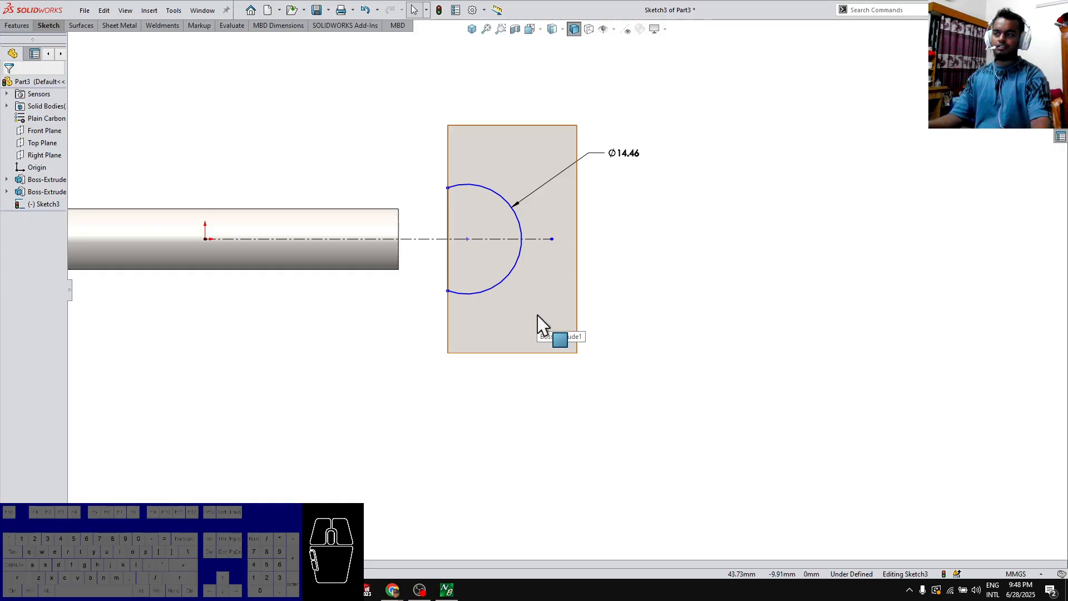
pyautogui.click(1042, 49)
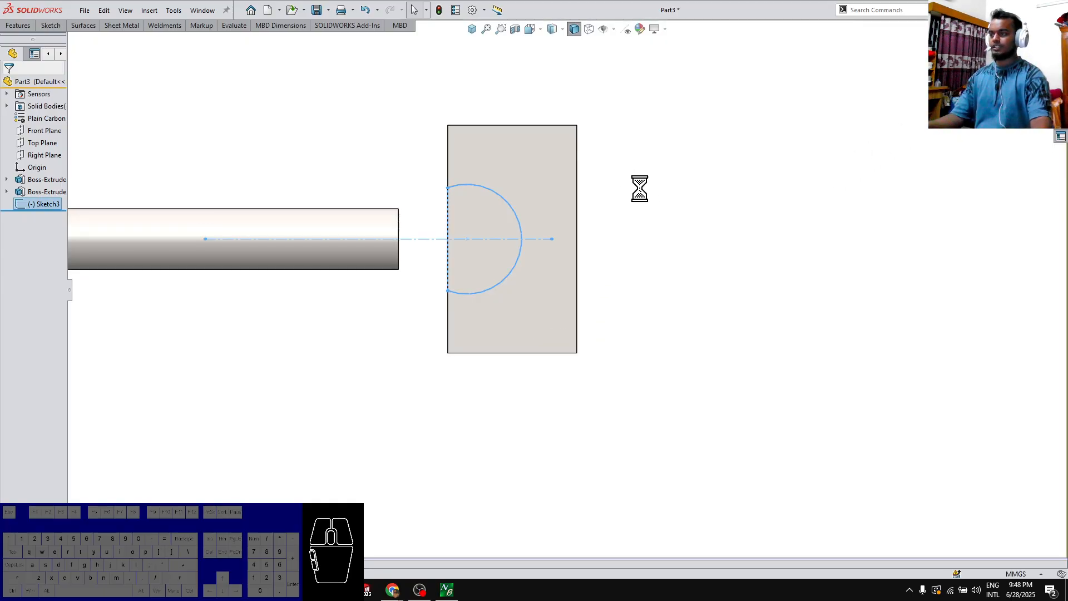
# Start a sketch on the Top Plane and create an intersection curve from the bar's rounded face
pyautogui.moveTo(640, 189); pyautogui.dragTo(601, 281, button='middle')
pyautogui.click(406, 295)
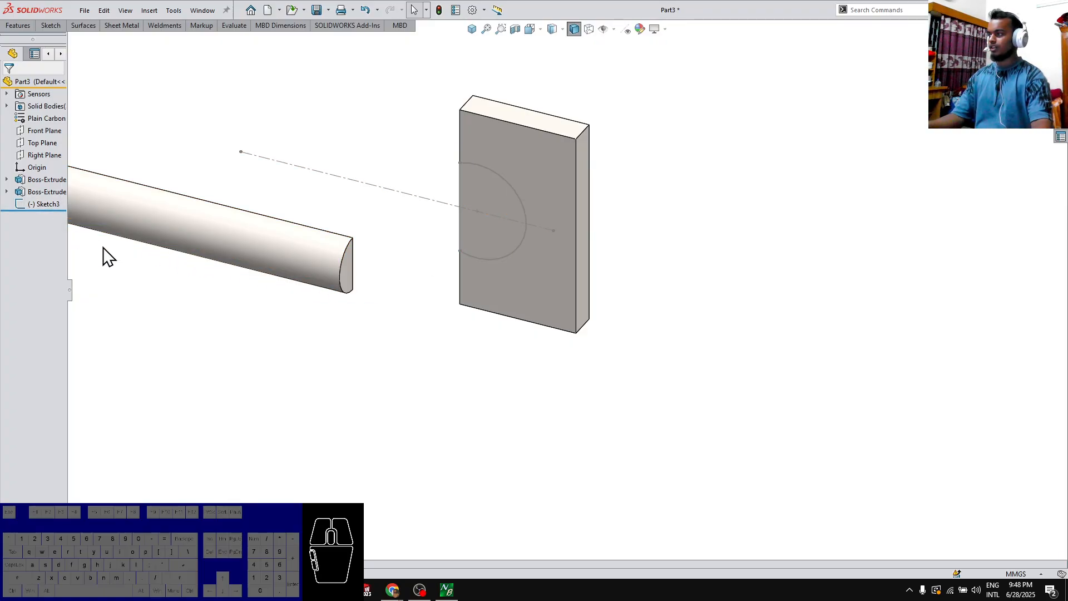
pyautogui.click(33, 143)
pyautogui.click(29, 118)
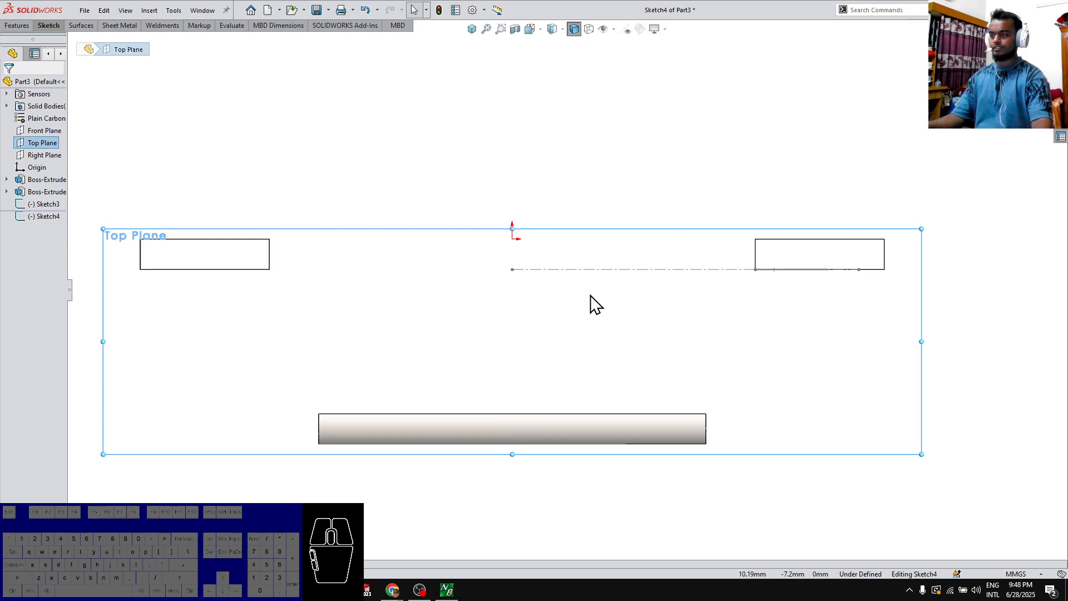
pyautogui.press('x')
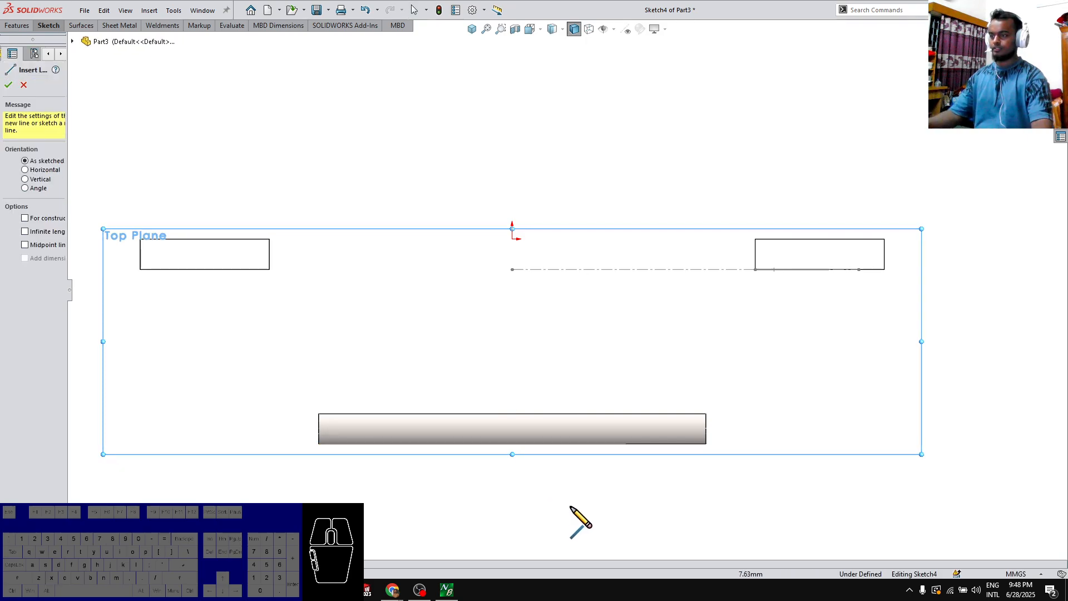
pyautogui.press('Escape')
pyautogui.moveTo(585, 423); pyautogui.dragTo(552, 346, button='middle')
pyautogui.click(538, 435)
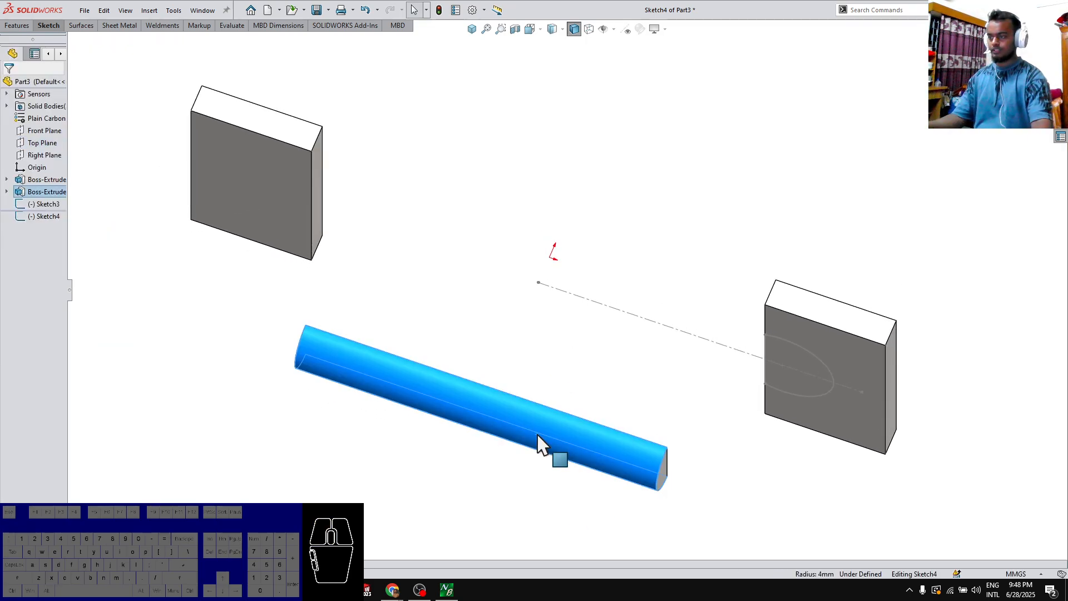
pyautogui.click(49, 26)
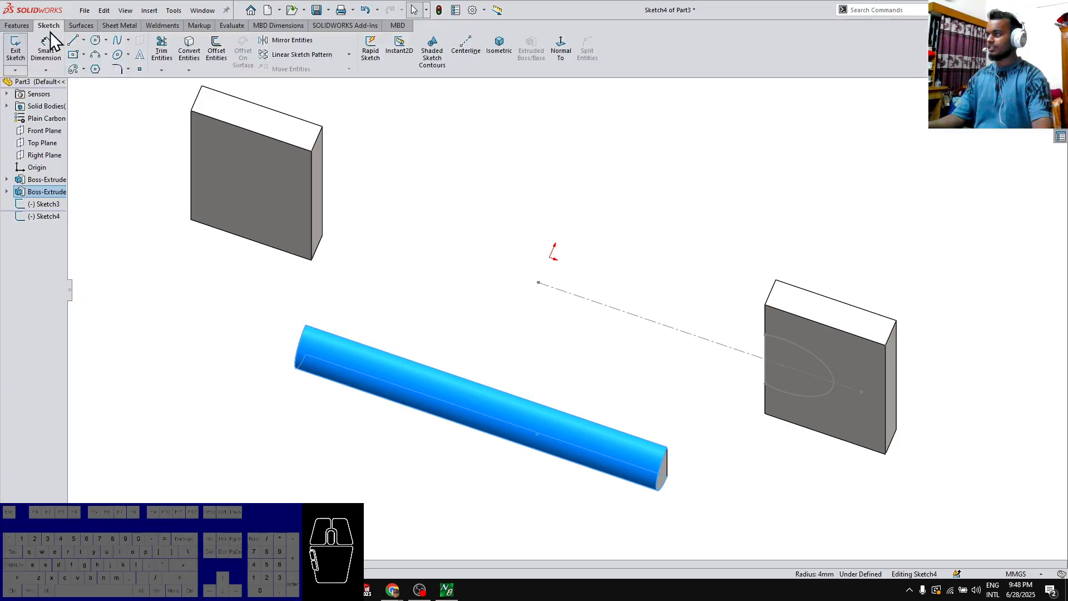
pyautogui.click(190, 71)
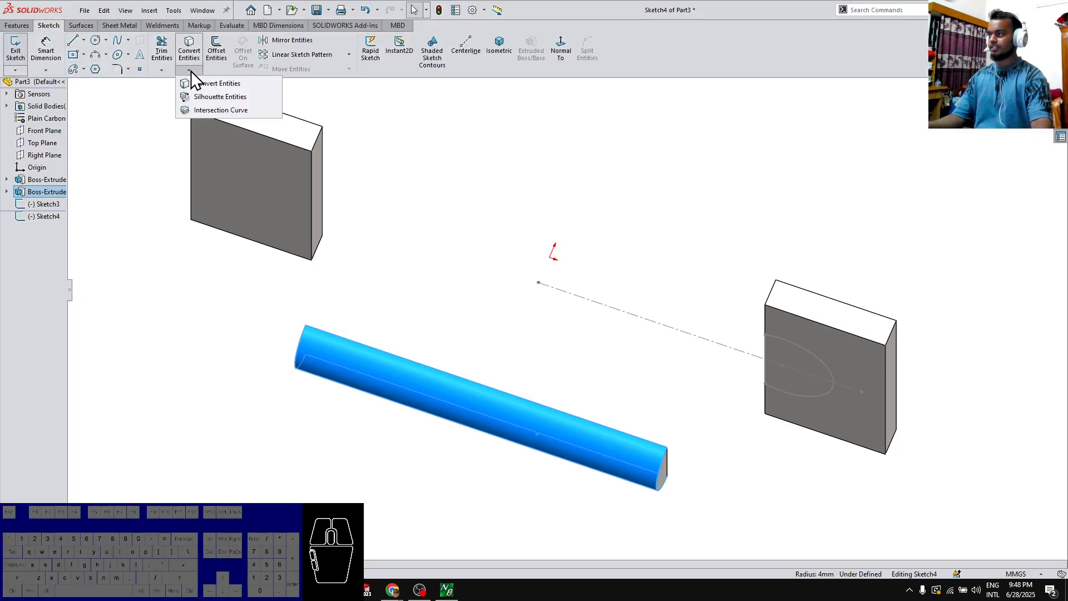
pyautogui.click(195, 109)
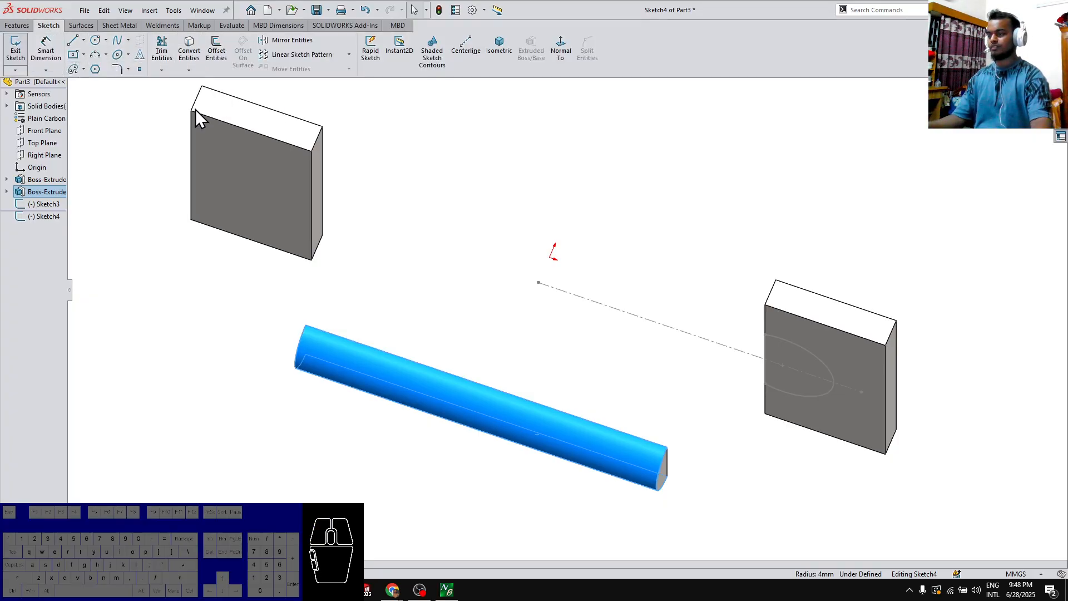
# Draw an arc from the curve's right end and a line about 20 mm long to the right plate's front face, made tangent to each other
pyautogui.moveTo(239, 327); pyautogui.dragTo(194, 209, button='middle')
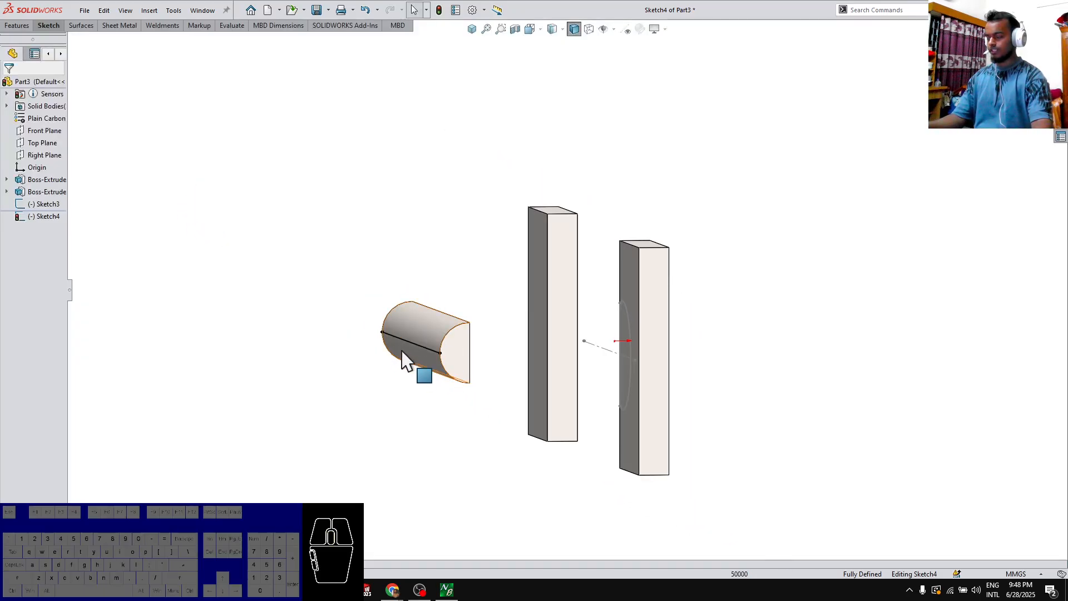
pyautogui.moveTo(405, 358); pyautogui.dragTo(407, 330, button='middle')
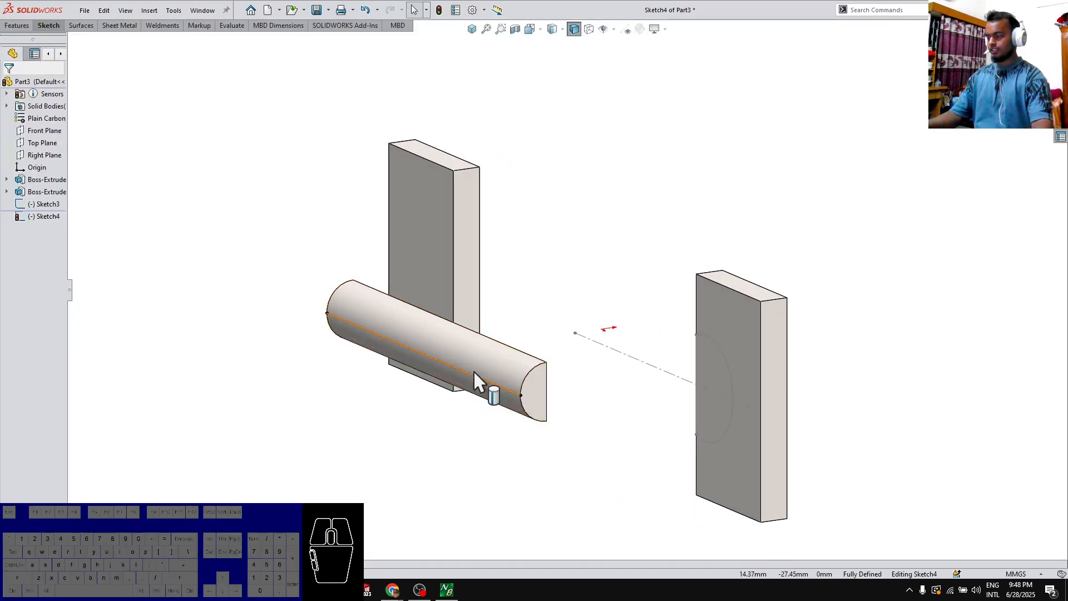
pyautogui.press('n')
pyautogui.click(686, 488)
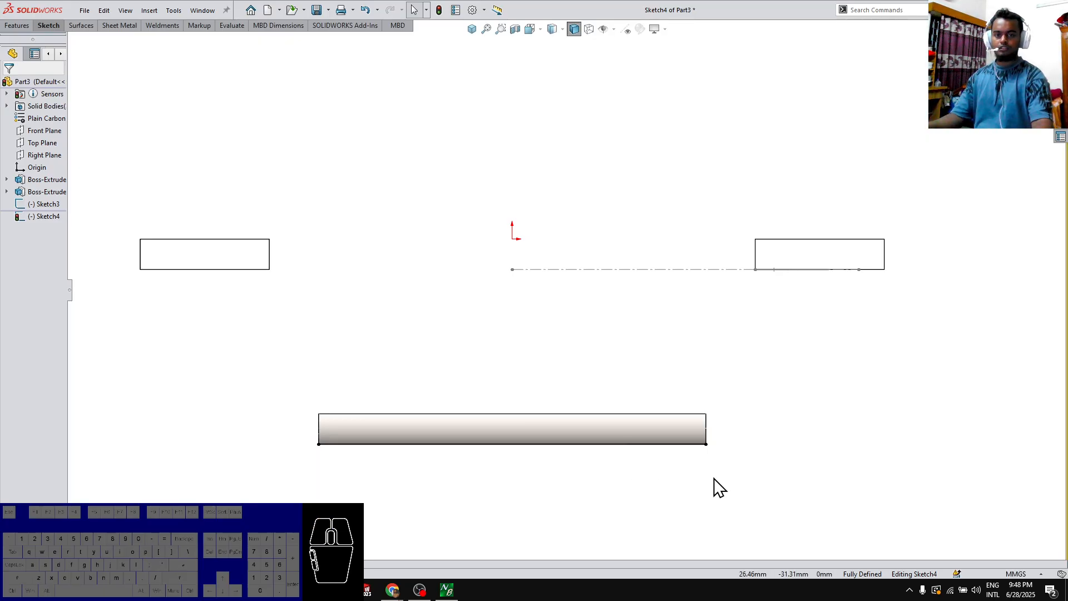
pyautogui.press('l')
pyautogui.click(706, 444)
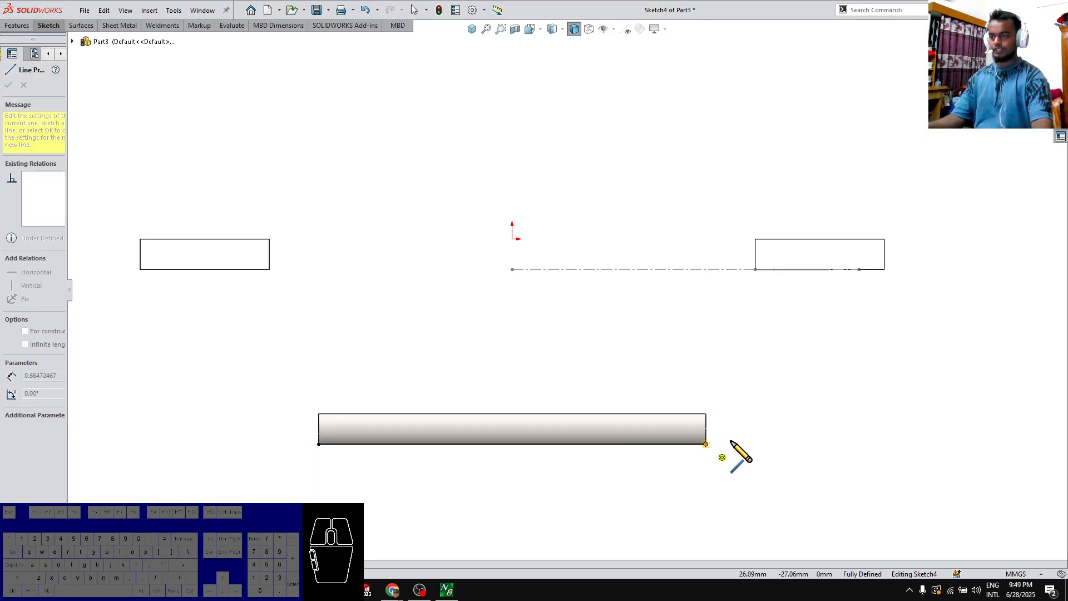
pyautogui.press('a')
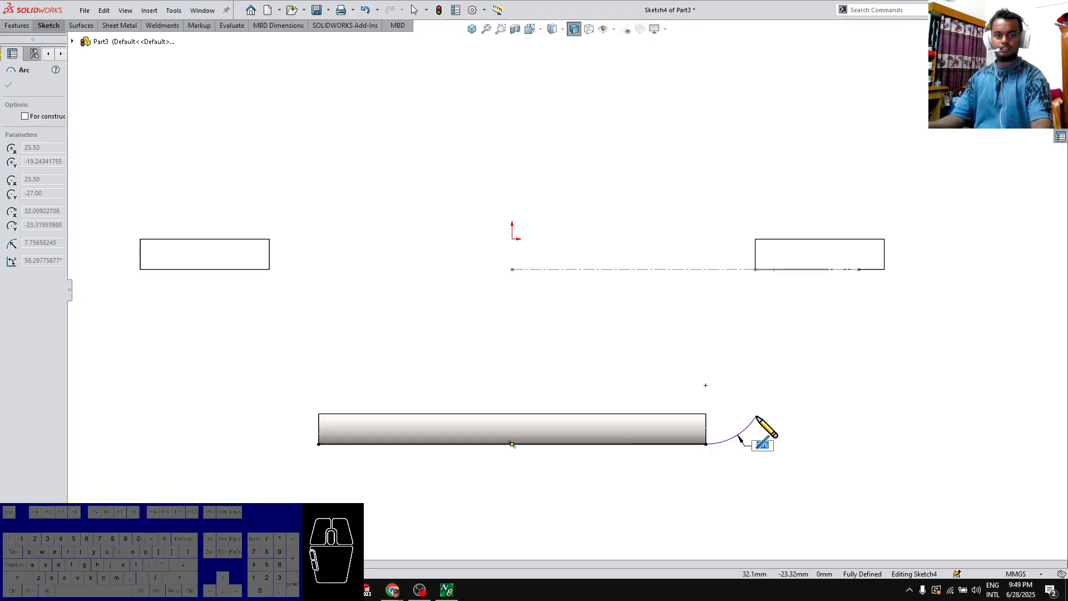
pyautogui.click(757, 416)
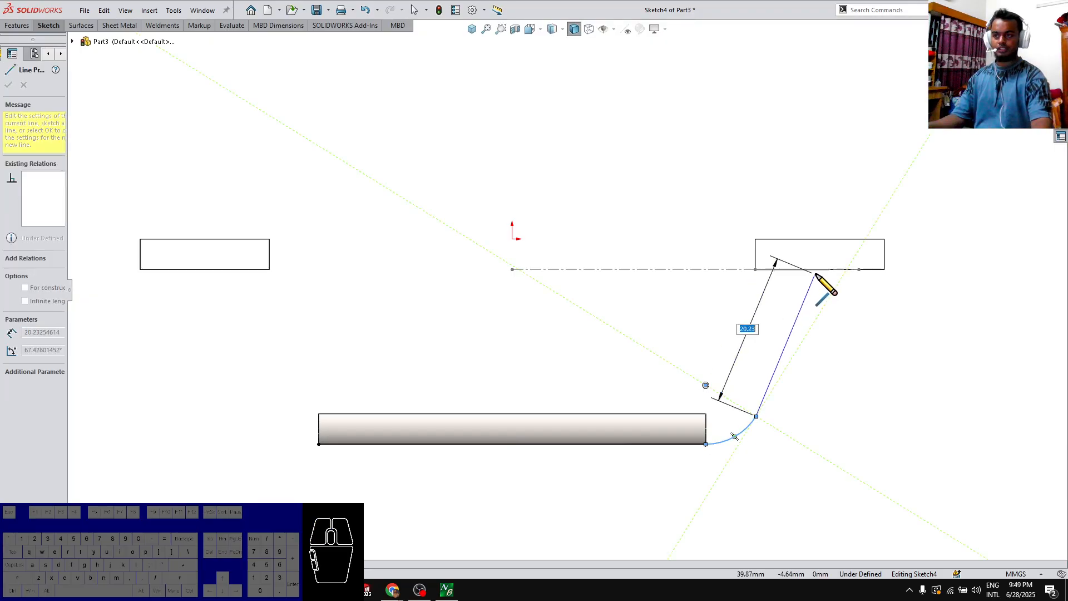
pyautogui.click(815, 269)
pyautogui.press('Escape')
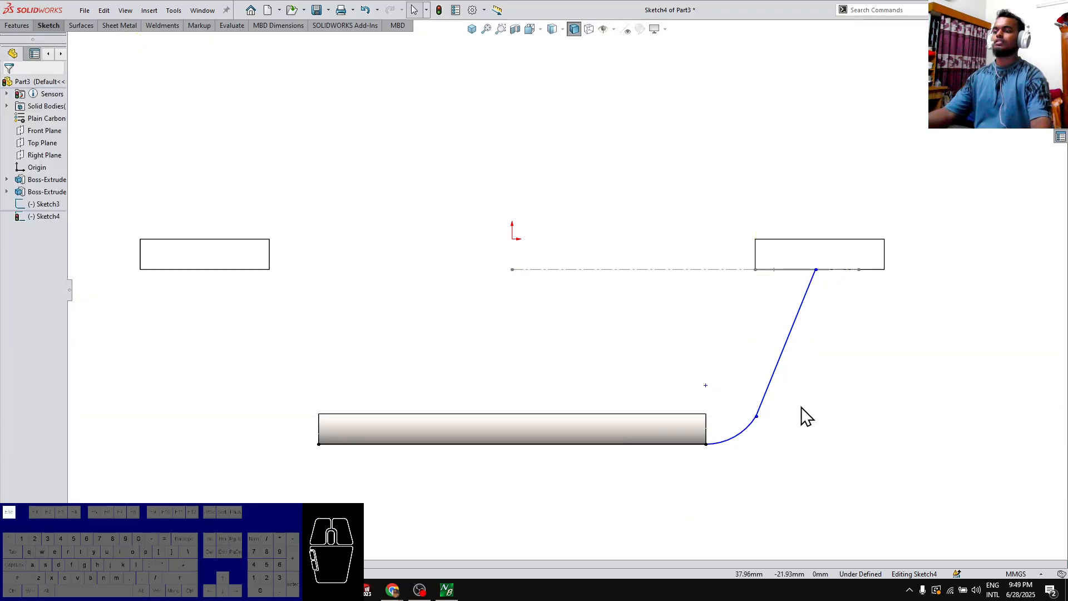
pyautogui.moveTo(794, 398); pyautogui.dragTo(739, 429)
pyautogui.click(792, 495)
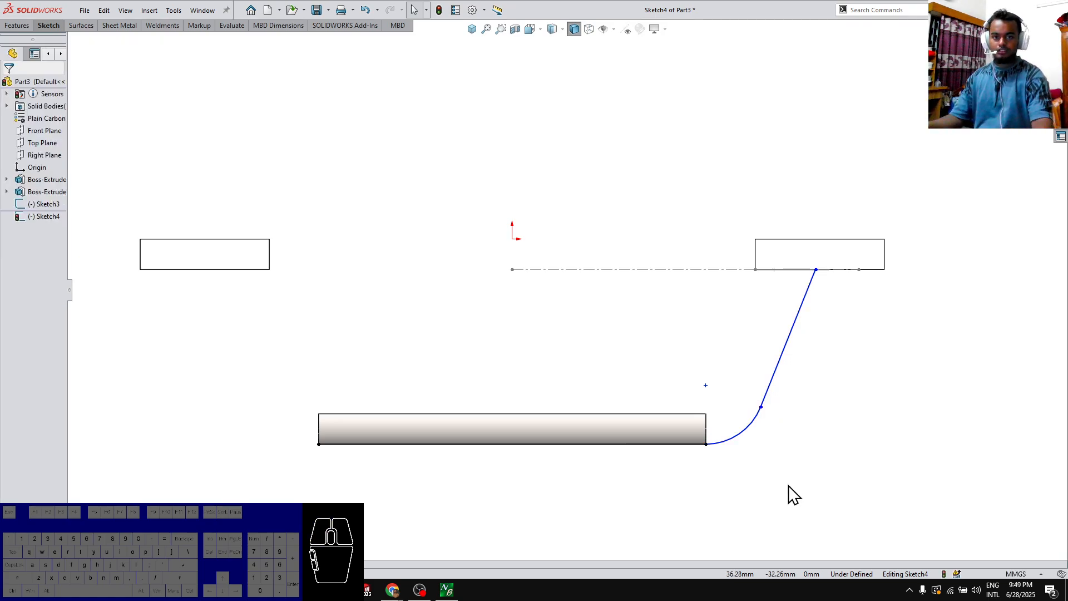
# Draw a vertical centerline about 12 mm long from the bar curve's midpoint and trim away the curve's left half
pyautogui.hotkey('shift', 'c')
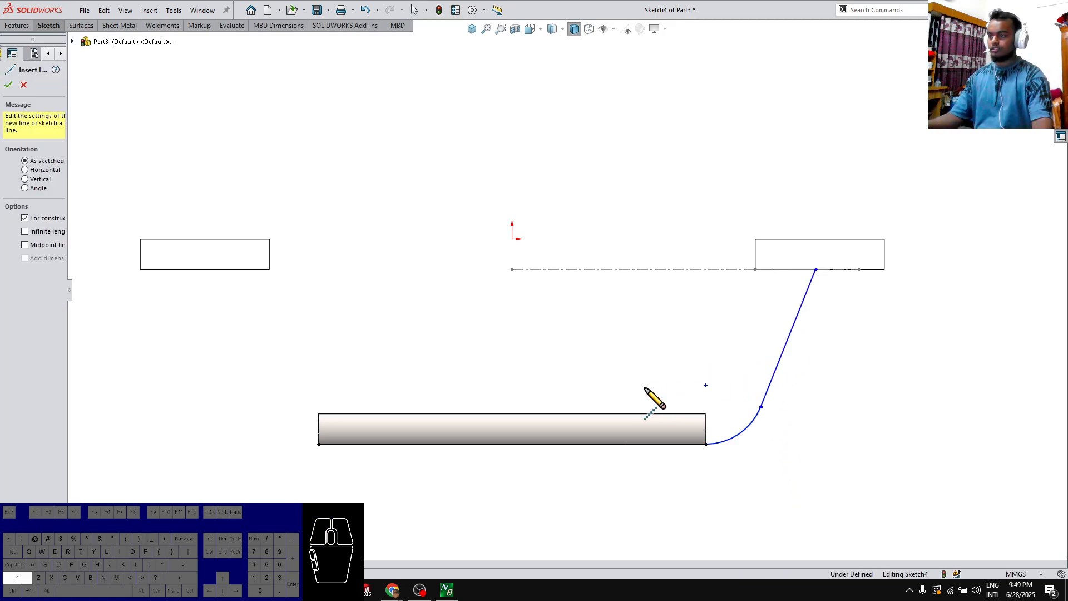
pyautogui.click(512, 444)
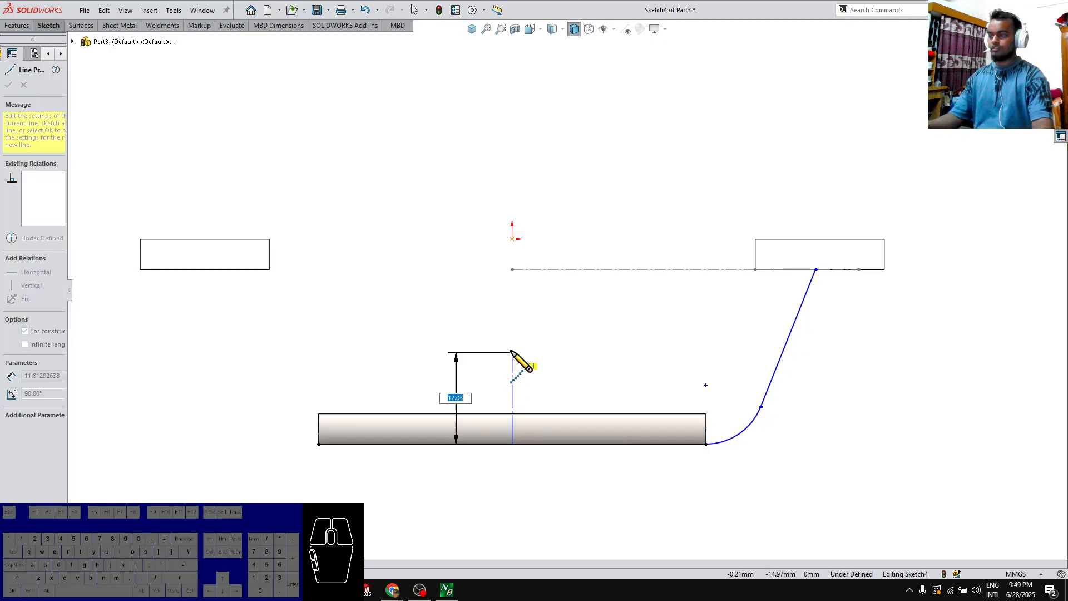
pyautogui.click(512, 351)
pyautogui.press('Escape')
pyautogui.press('t')
pyautogui.moveTo(477, 482); pyautogui.dragTo(446, 380)
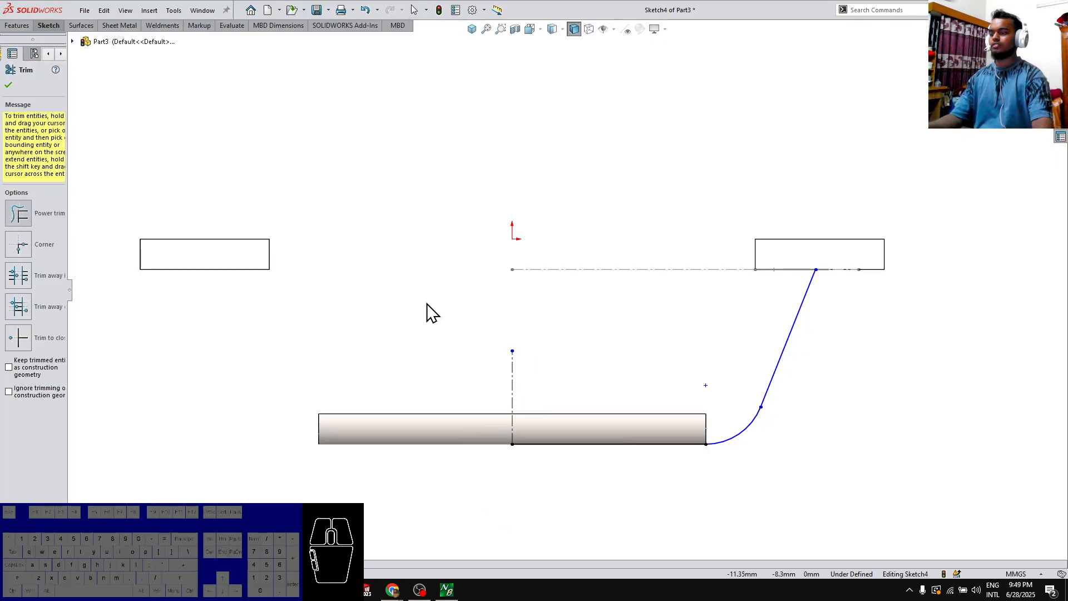
# Dimension the angle of the slanted line symmetrically about the vertical centerline as 36 degrees
pyautogui.press('d')
pyautogui.click(780, 360)
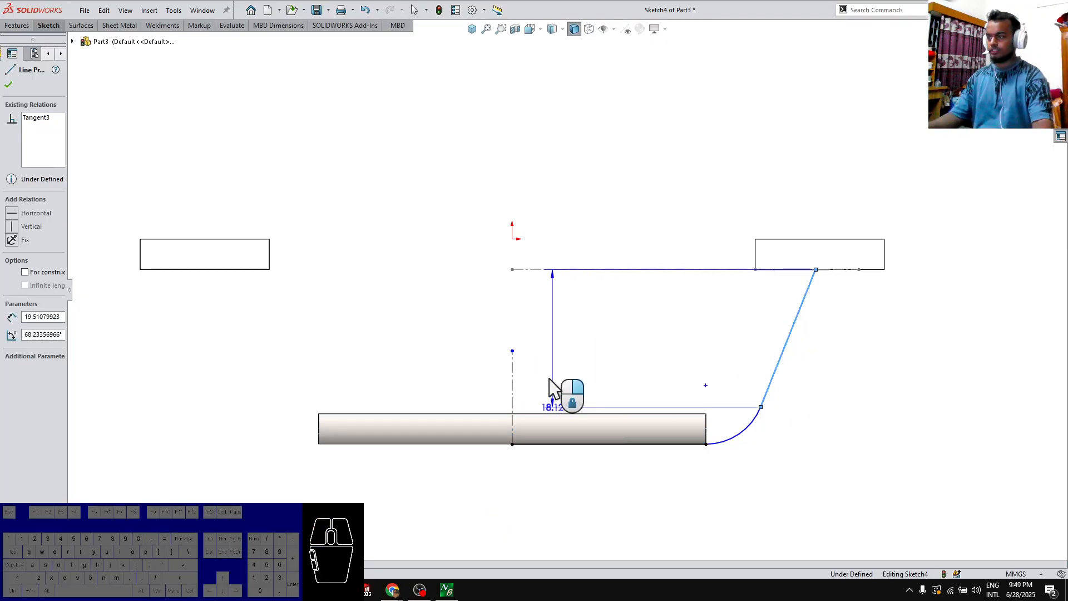
pyautogui.click(512, 383)
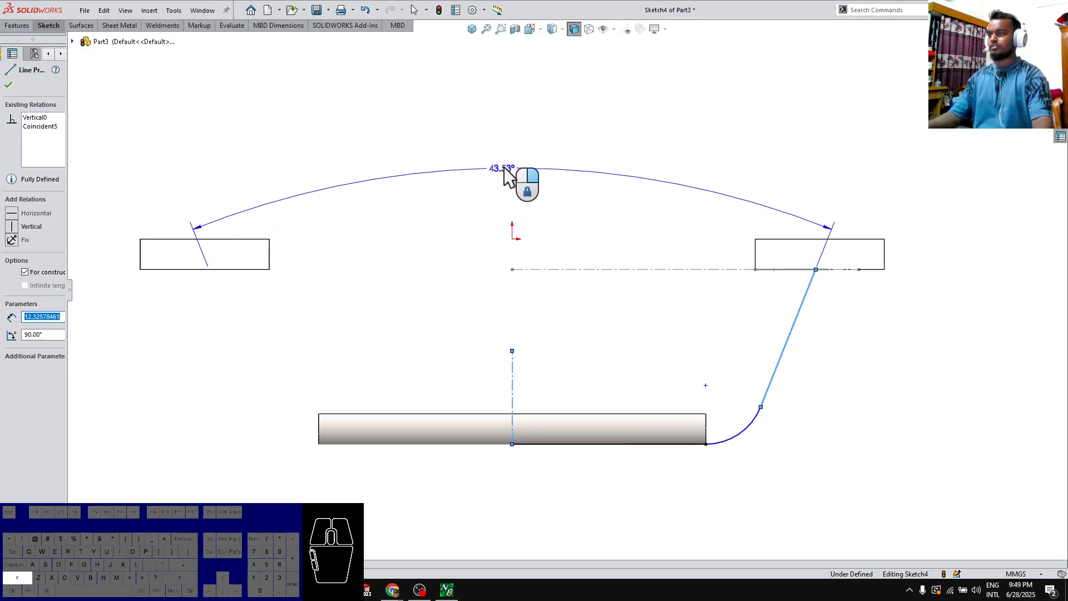
pyautogui.click(504, 169)
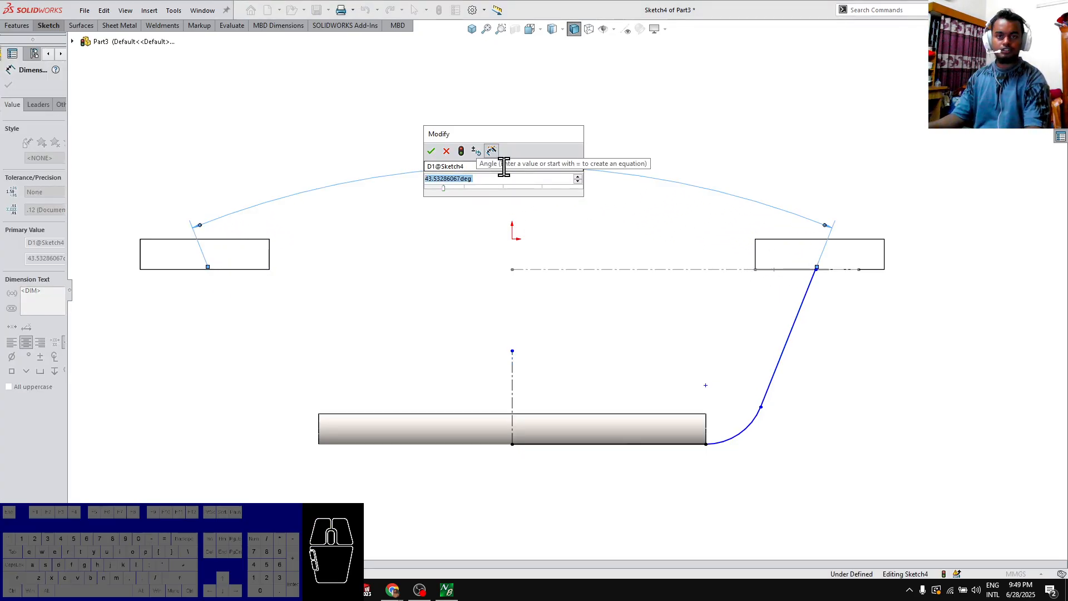
pyautogui.write('36')
pyautogui.press('Return')
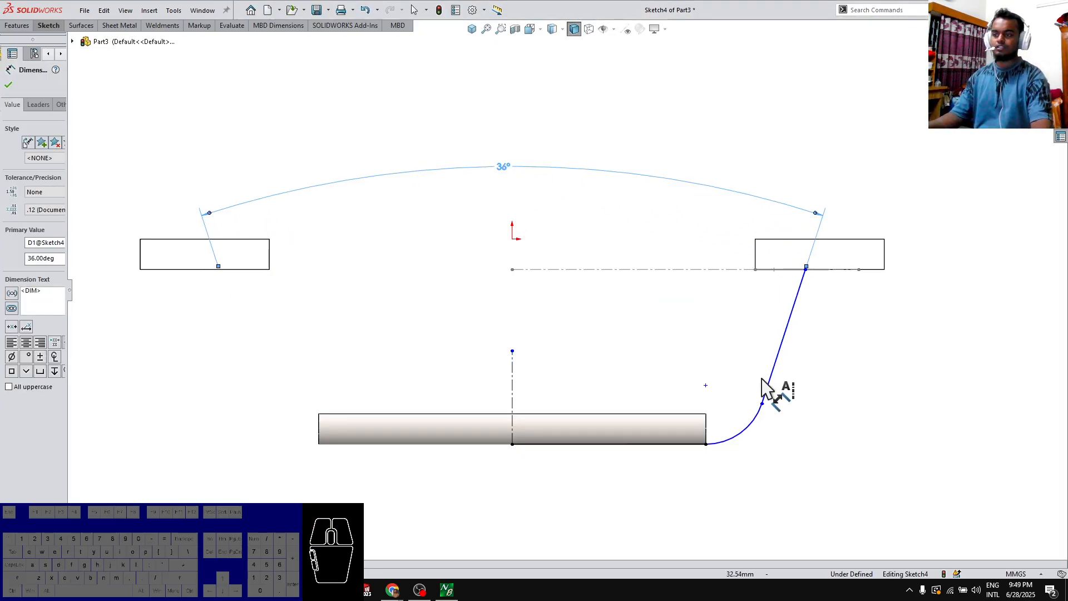
# Dimension the arc's radius as 9 mm and exit the sketch
pyautogui.click(751, 445)
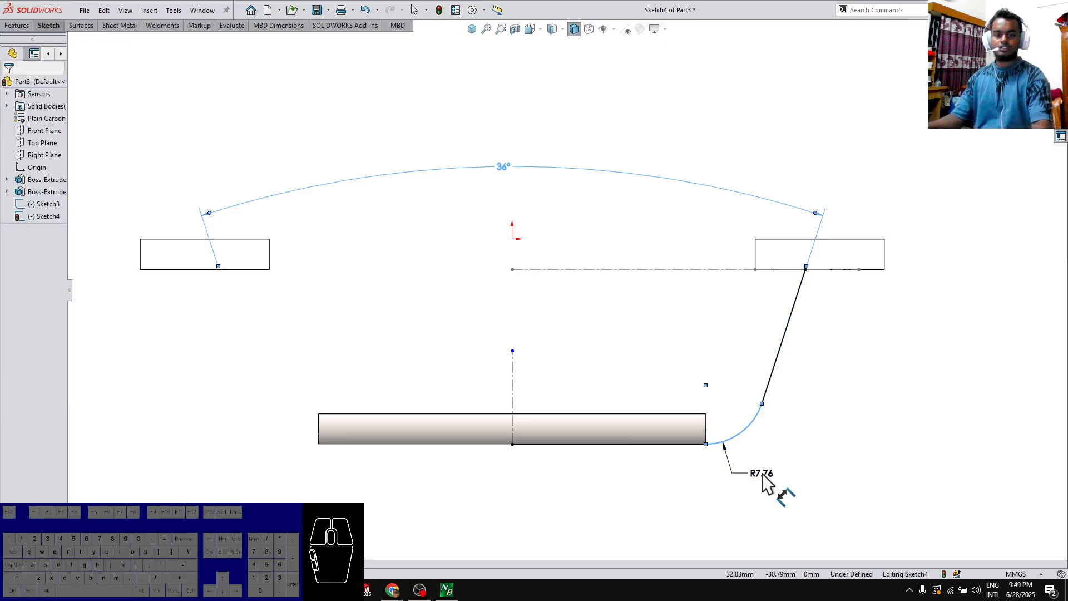
pyautogui.click(760, 476)
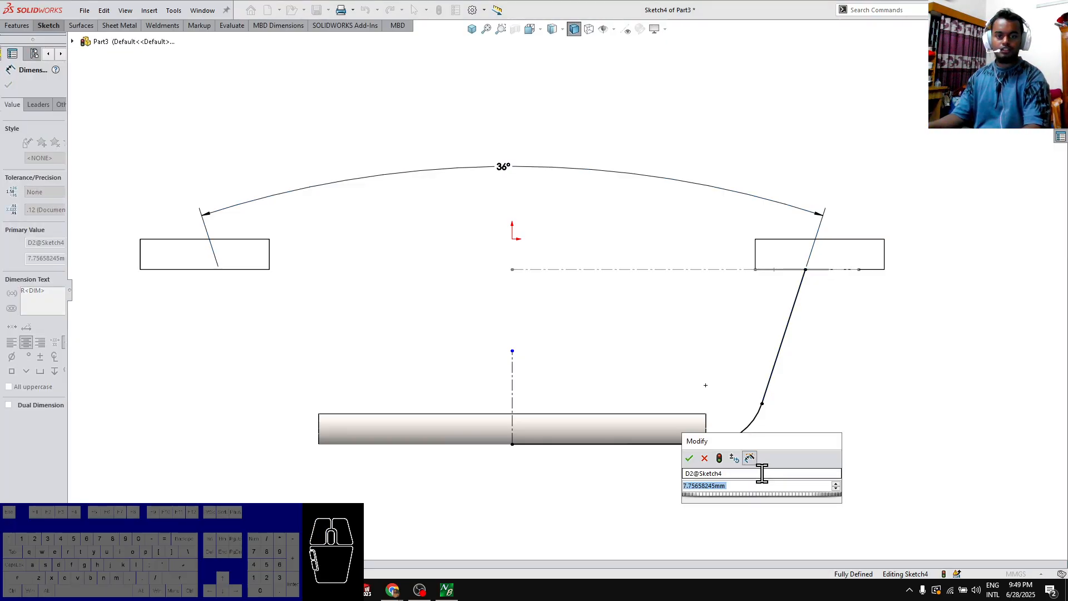
pyautogui.write('9')
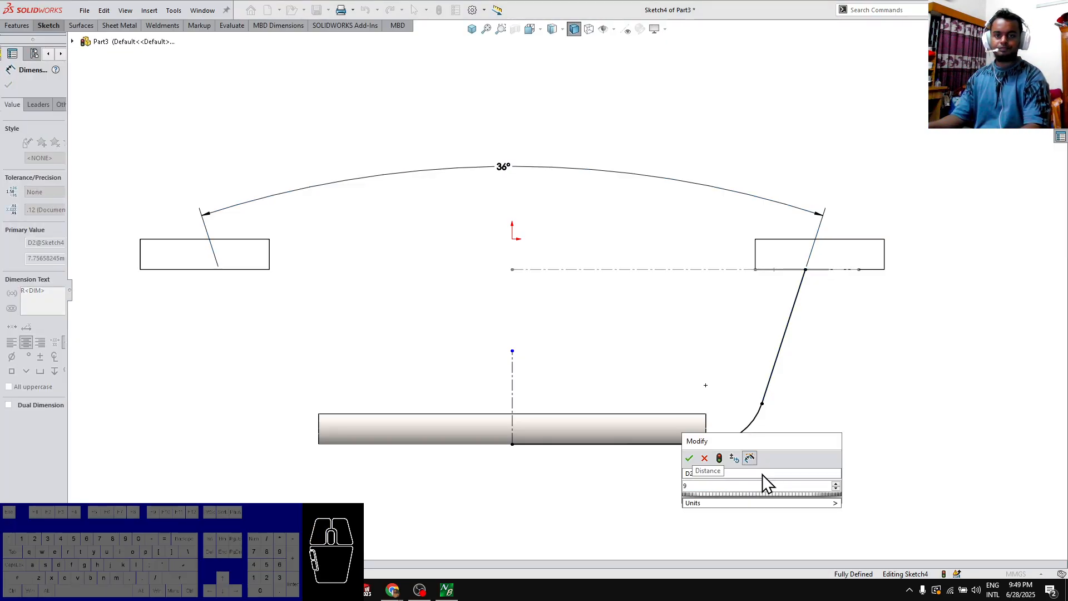
pyautogui.press('Return')
pyautogui.press('Escape')
pyautogui.moveTo(818, 420); pyautogui.dragTo(817, 314, button='middle')
pyautogui.scroll(-3, 770, 284)
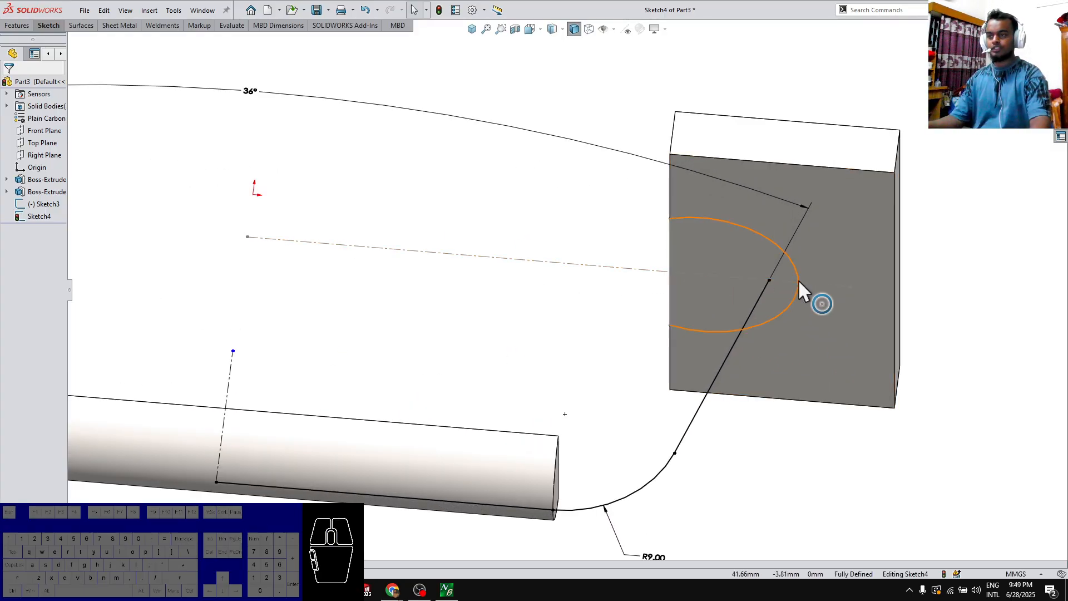
pyautogui.click(1040, 47)
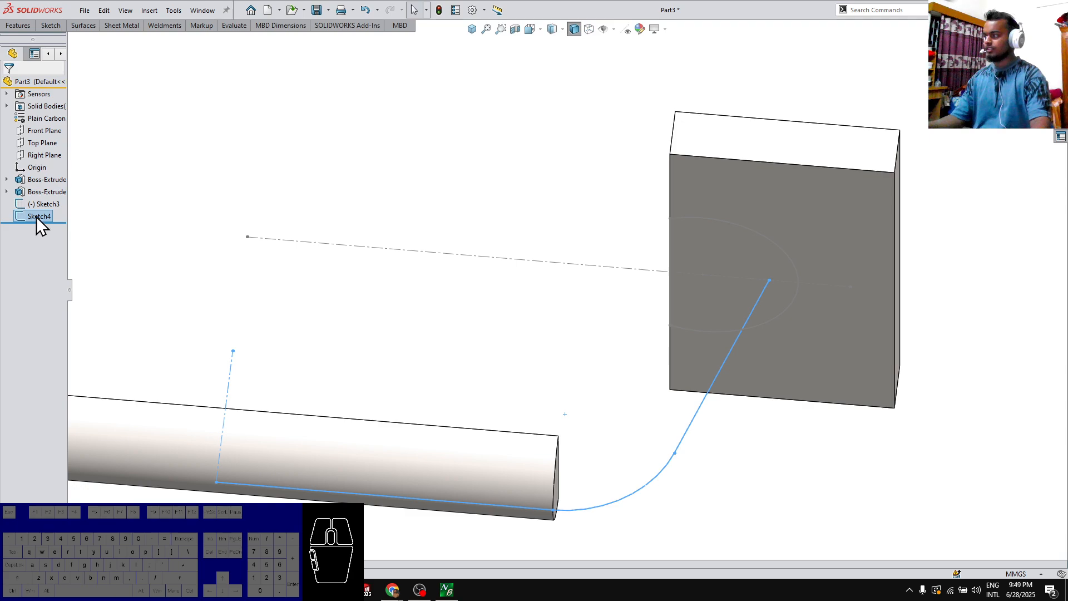
pyautogui.moveTo(36, 217)
pyautogui.mouseDown()
pyautogui.moveTo(38, 181)
pyautogui.moveTo(33, 242)
pyautogui.mouseUp()
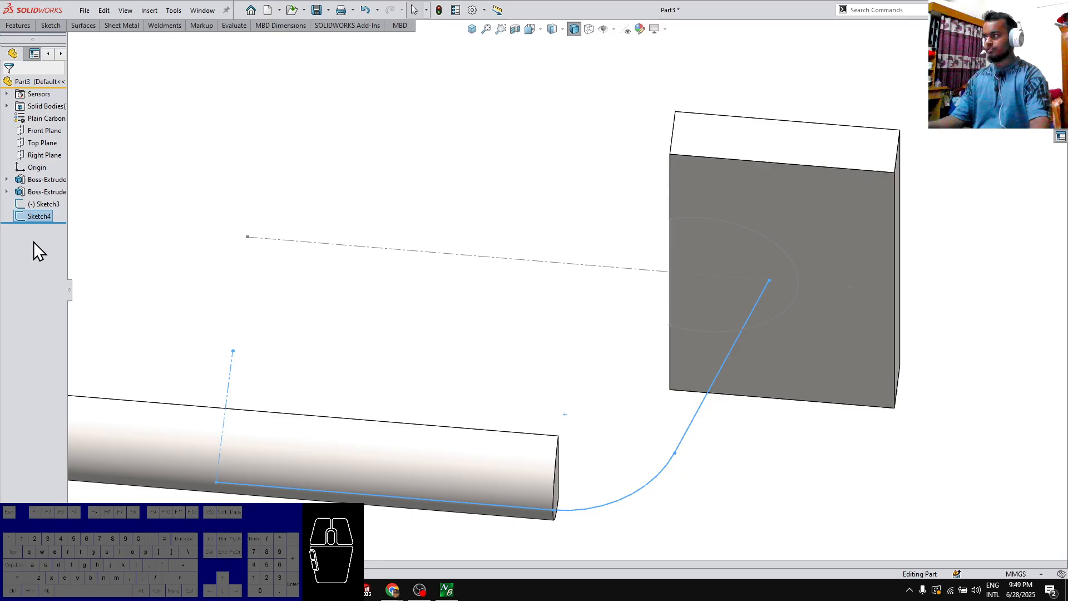
pyautogui.click(46, 204)
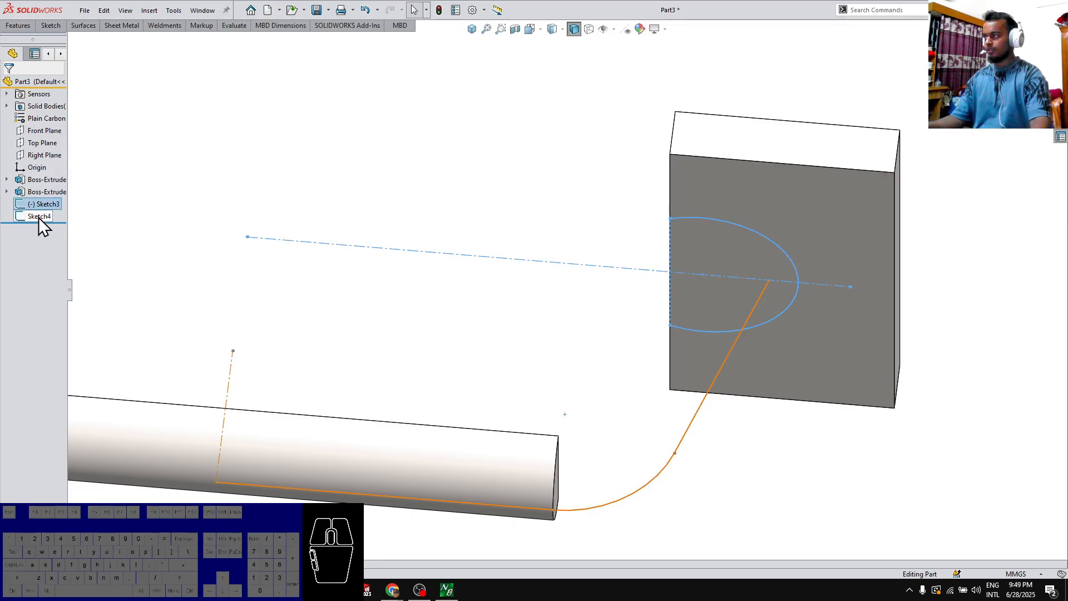
pyautogui.click(38, 217)
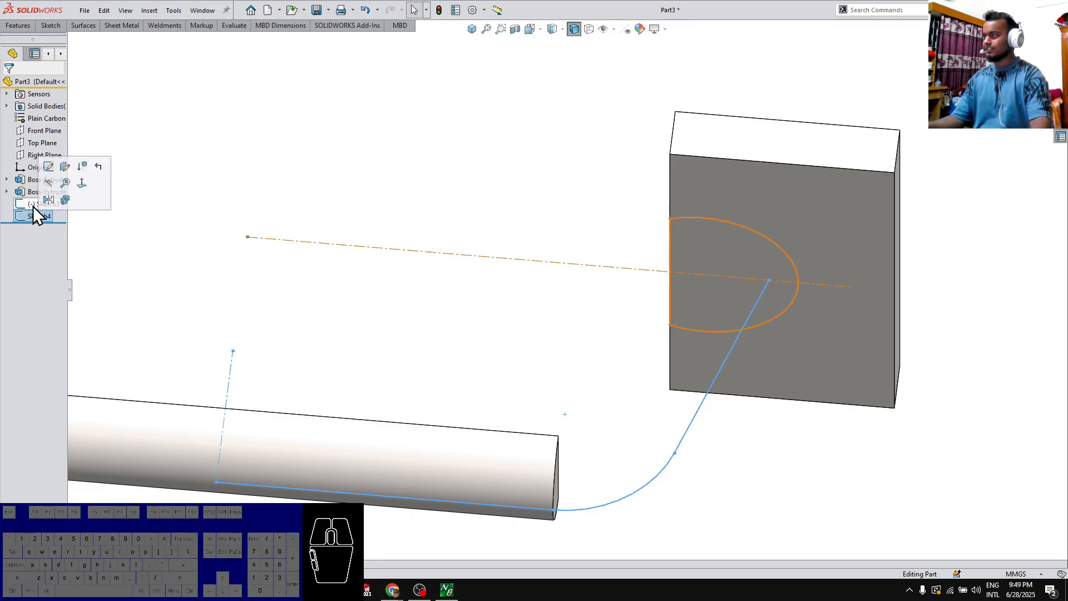
pyautogui.click(26, 205)
pyautogui.click(28, 220)
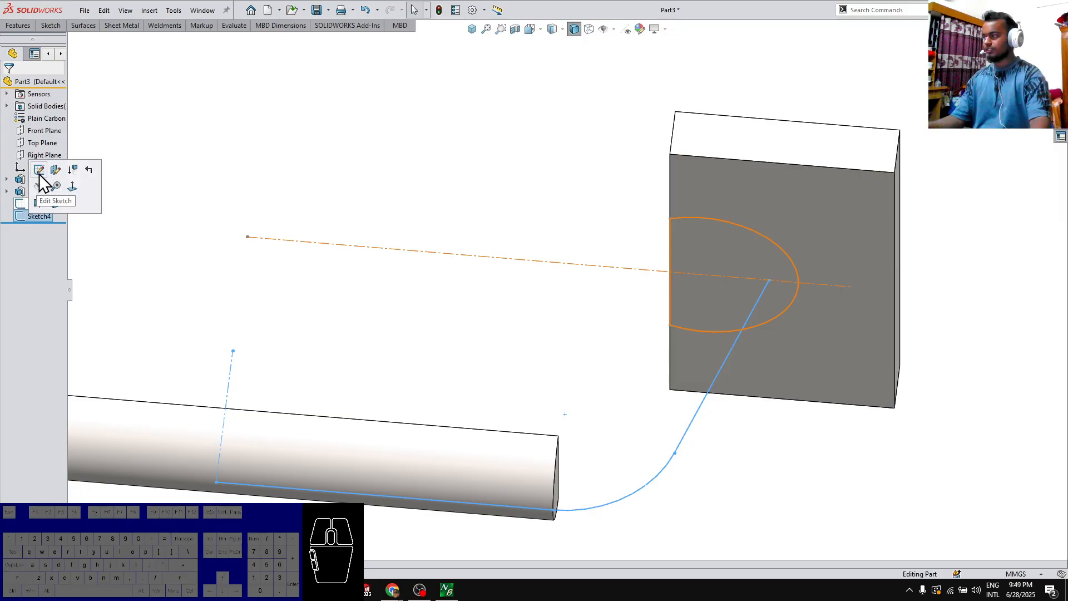
pyautogui.click(25, 204)
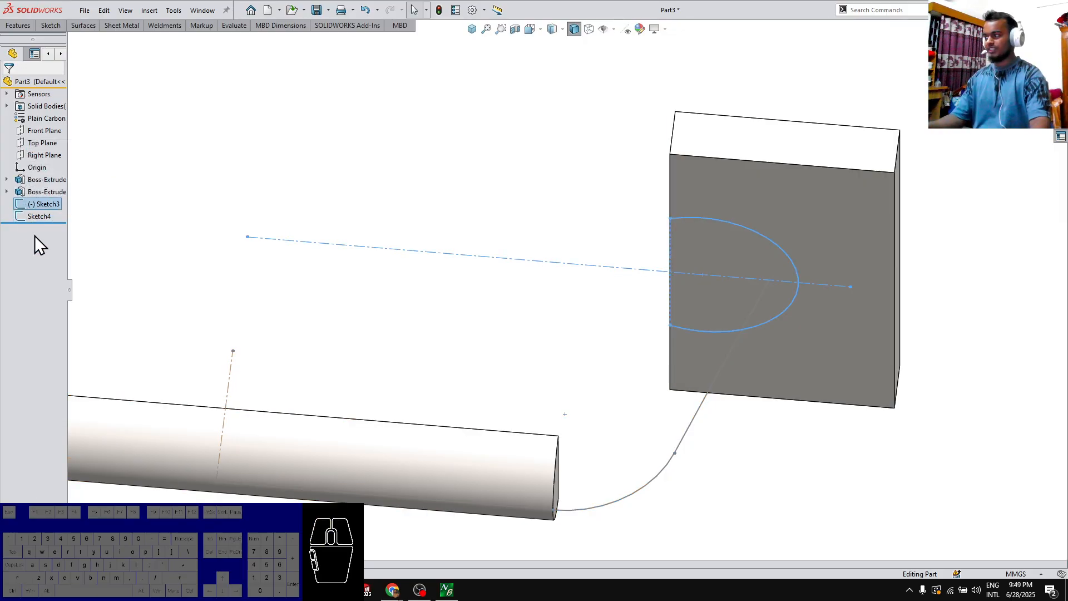
pyautogui.press('Delete')
pyautogui.press('Return')
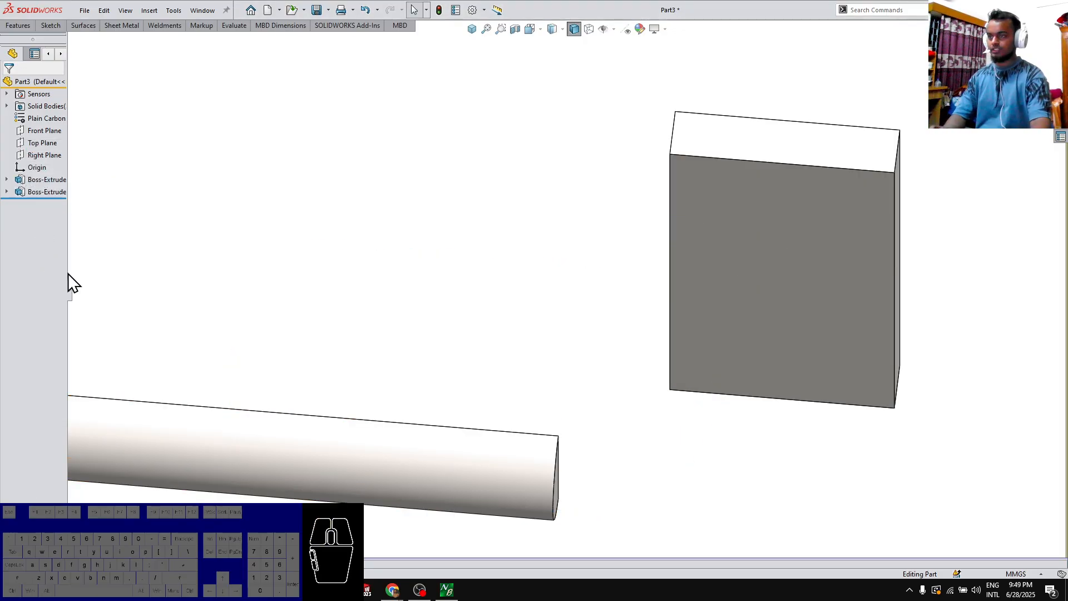
pyautogui.hotkey('ctrl', 'z')
pyautogui.click(41, 216)
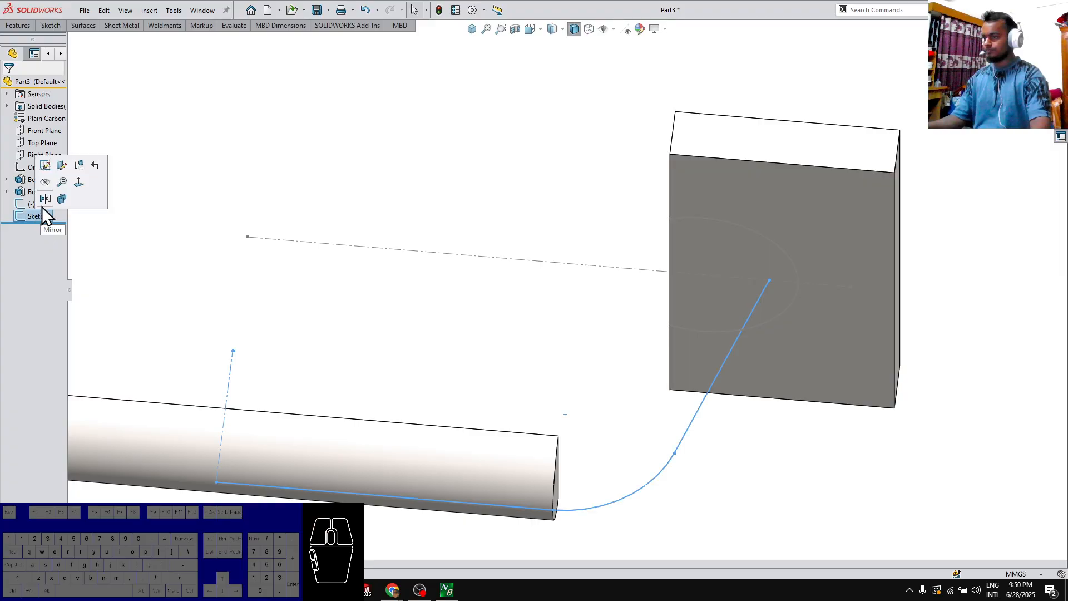
pyautogui.click(86, 230)
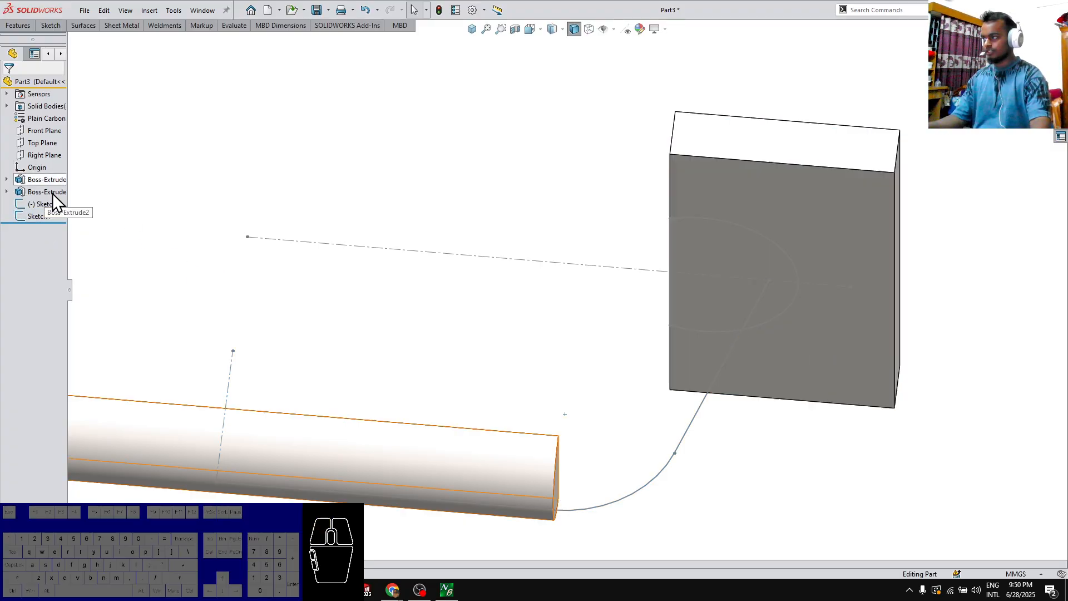
# Start a sketch on the right plate's front face and draw a horizontal centerline about 37 mm long from the origin
pyautogui.click(788, 199)
pyautogui.click(837, 149)
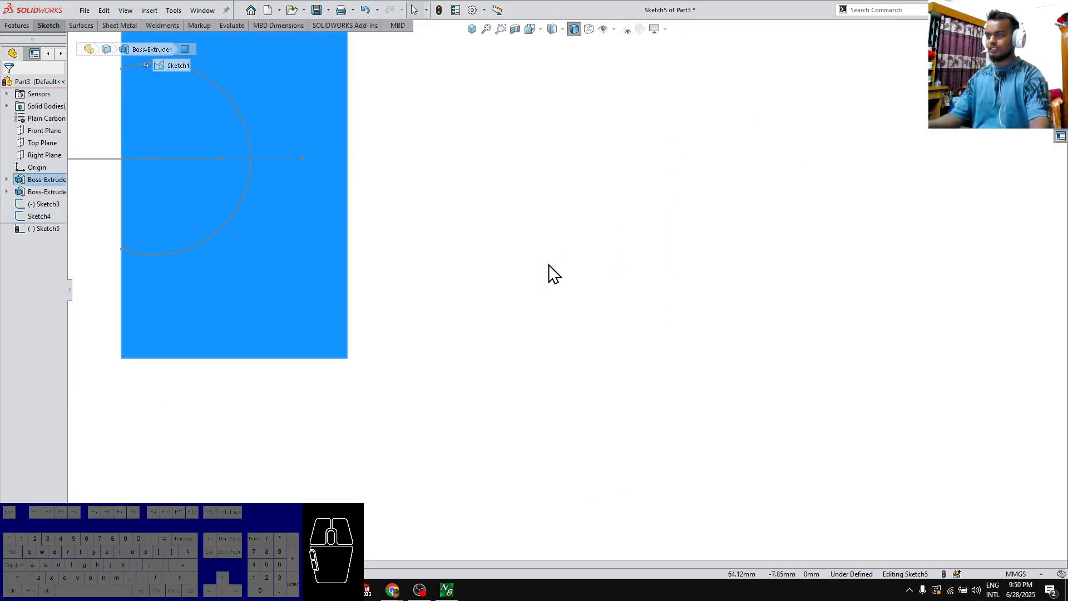
pyautogui.scroll(2, 492, 296)
pyautogui.scroll(-3, 405, 253)
pyautogui.scroll(-3, 388, 249)
pyautogui.hotkey('shift', 'c')
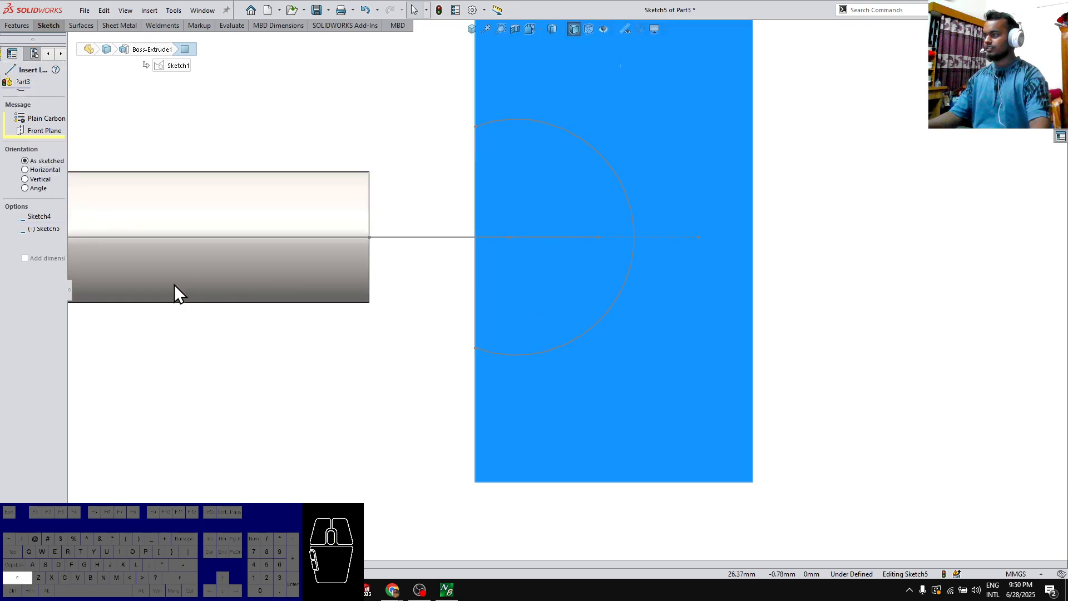
pyautogui.scroll(3, 163, 295)
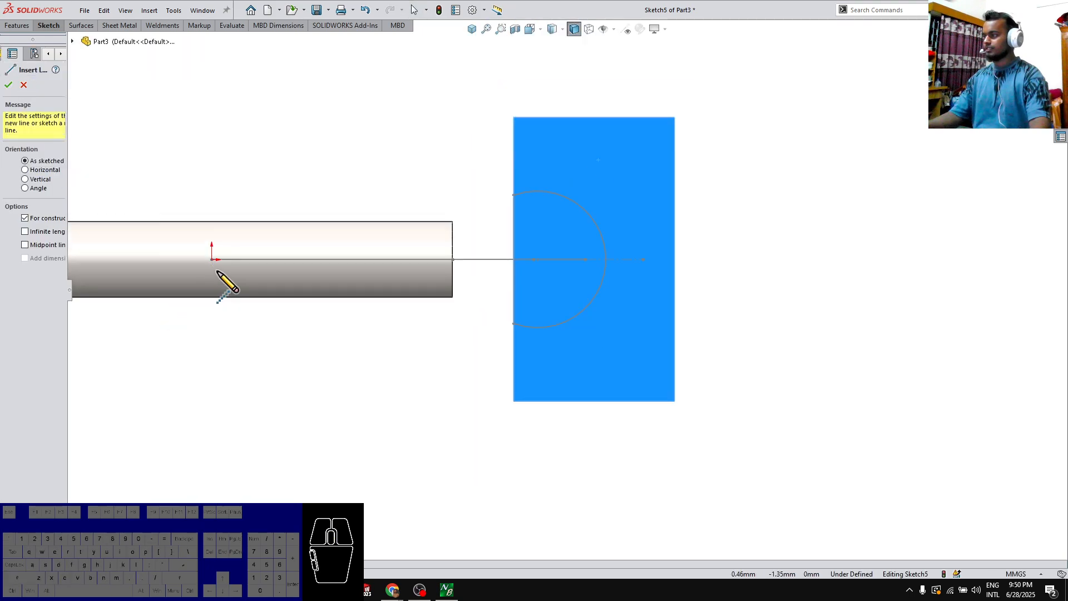
pyautogui.click(561, 259)
pyautogui.press('Escape')
# Draw a circle about 12 mm in diameter centered on the centerline, just inside the plate's inner edge
pyautogui.moveTo(549, 305); pyautogui.dragTo(529, 260, button='right')
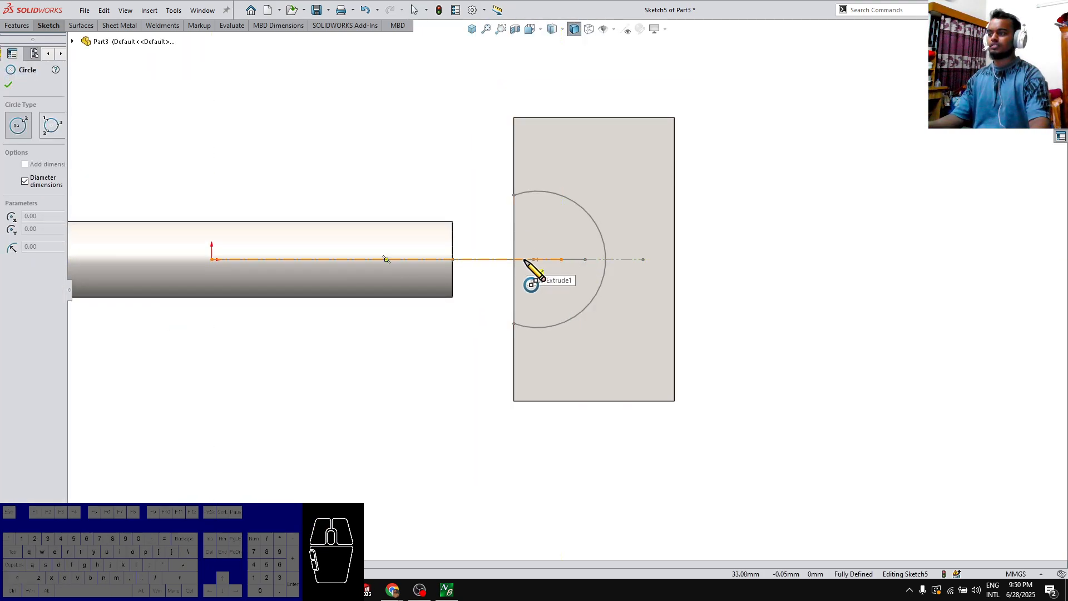
pyautogui.click(522, 260)
pyautogui.click(566, 225)
pyautogui.press('Escape')
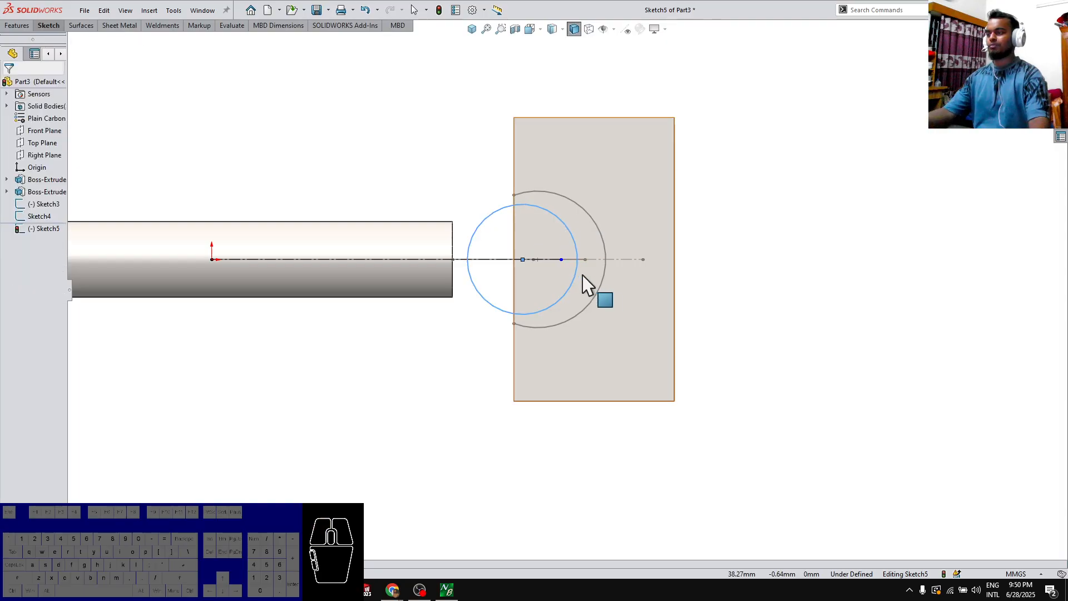
# Make the circle coincident with the path's endpoint on the plate face
pyautogui.moveTo(616, 246); pyautogui.dragTo(579, 336, button='middle')
pyautogui.scroll(-4, 574, 267)
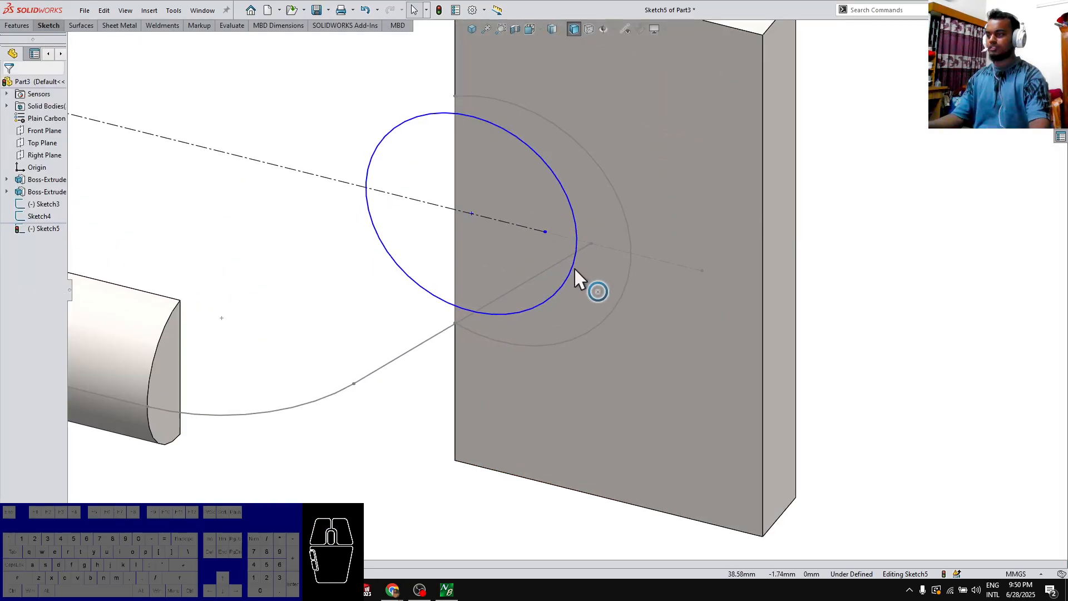
pyautogui.keyDown('ctrl'); pyautogui.click(576, 219); pyautogui.keyUp('ctrl')
pyautogui.click(621, 159)
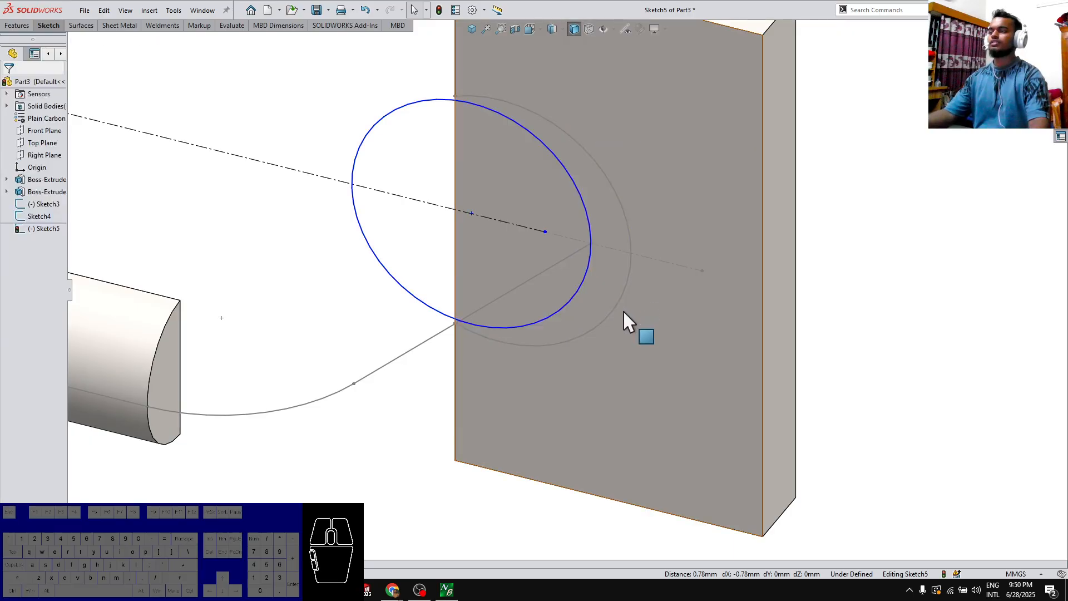
# Dimension the circle's diameter as 7.23*2 mm
pyautogui.click(589, 218)
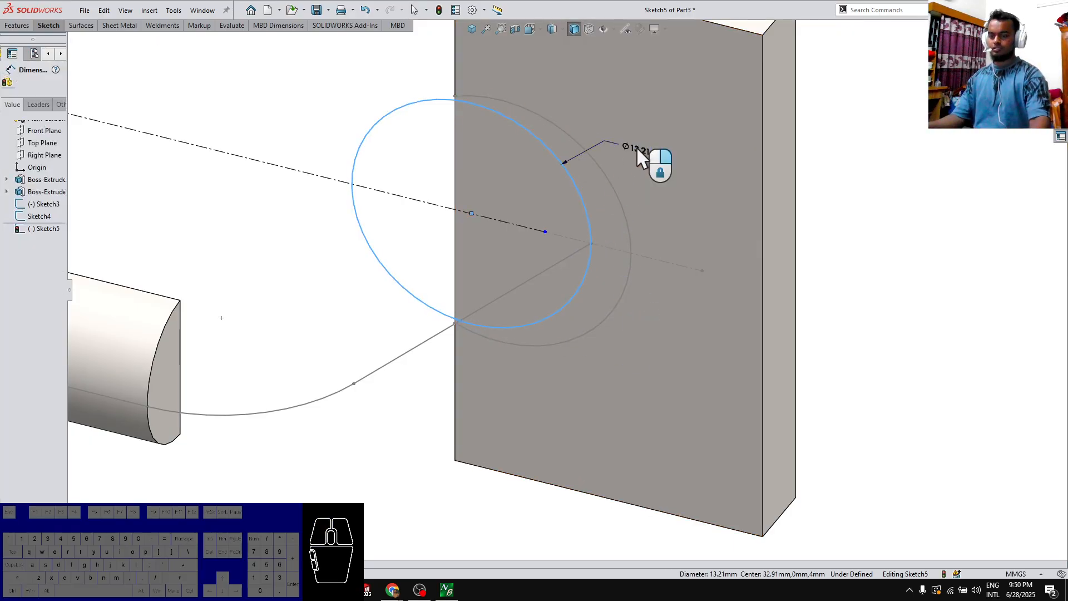
pyautogui.click(640, 158)
pyautogui.write('7.23')
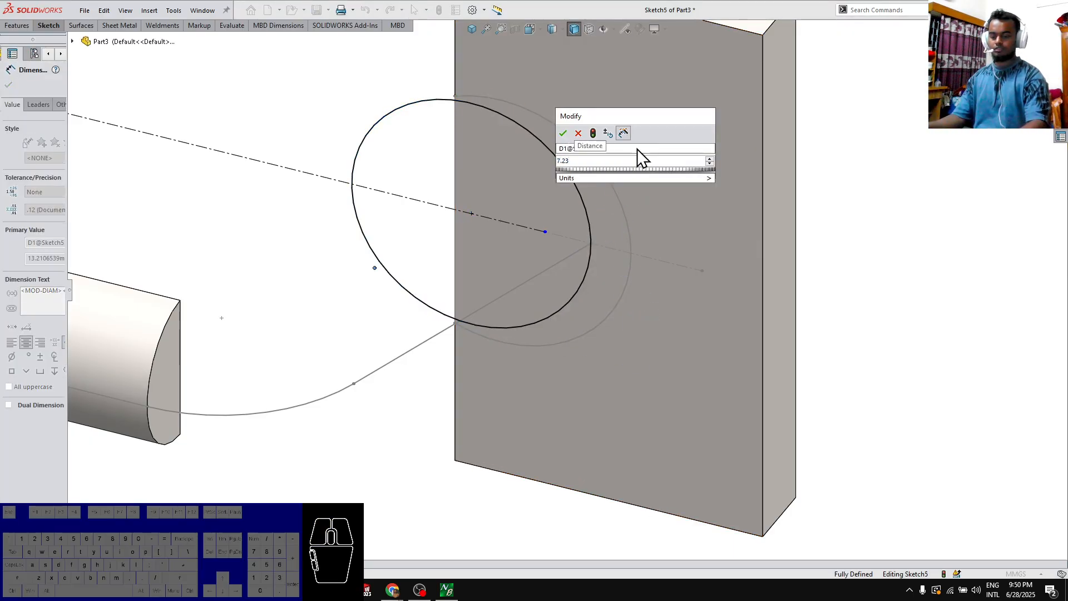
pyautogui.write('*2')
pyautogui.press('Return')
pyautogui.press('Escape')
# Convert the outline of the right plate's front face into sketch lines
pyautogui.hotkey('ctrl', '8')
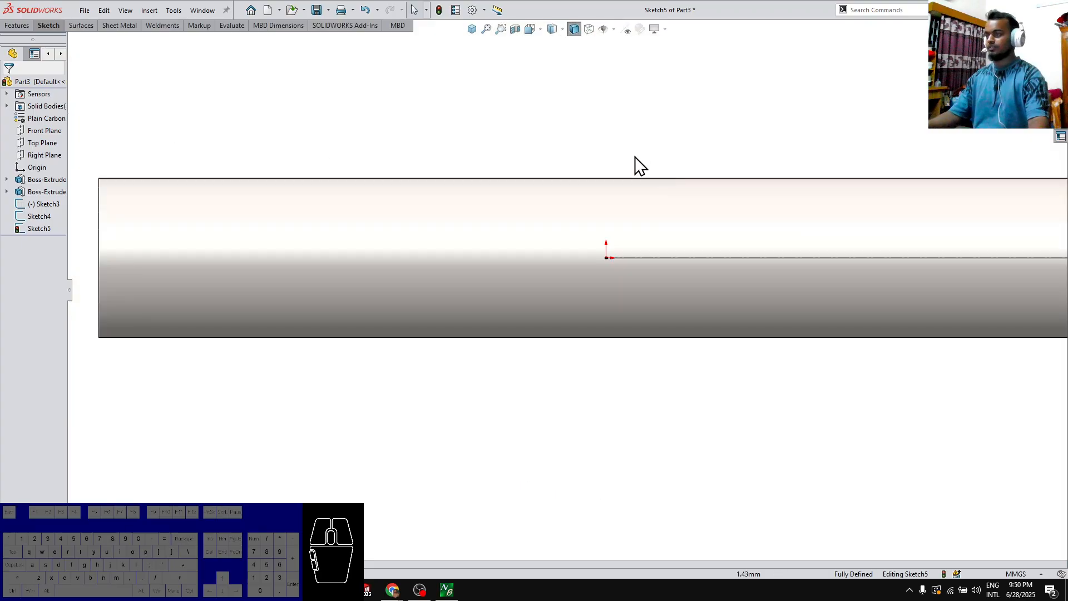
pyautogui.scroll(8, 643, 253)
pyautogui.scroll(-5, 723, 264)
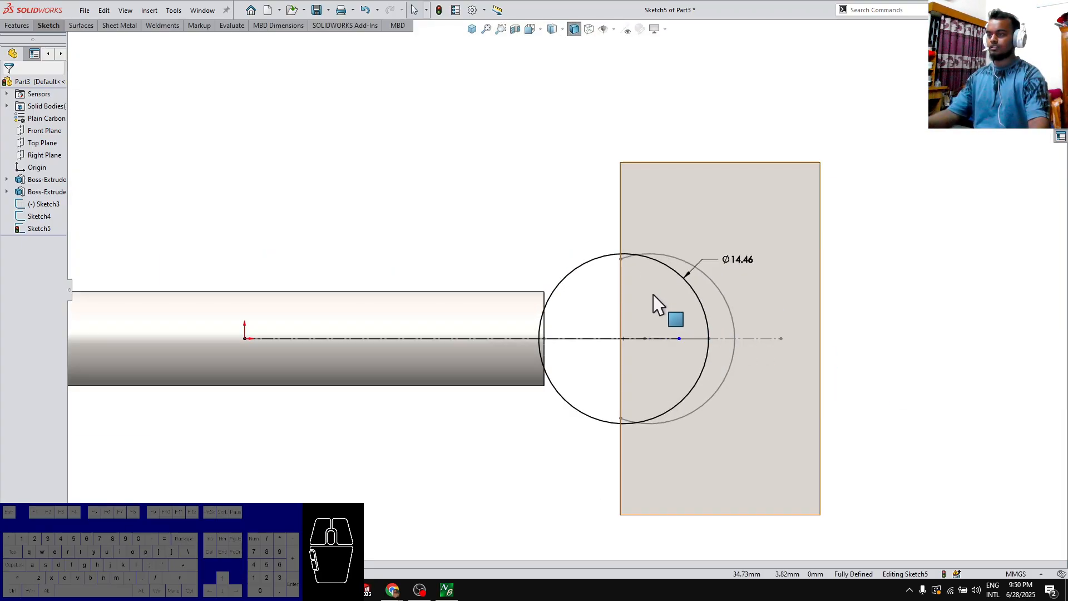
pyautogui.click(656, 220)
pyautogui.press('Escape')
# Trim the plate outline and circle to a closed D-shaped profile against the plate's inner edge, and shade its contour
pyautogui.press('t')
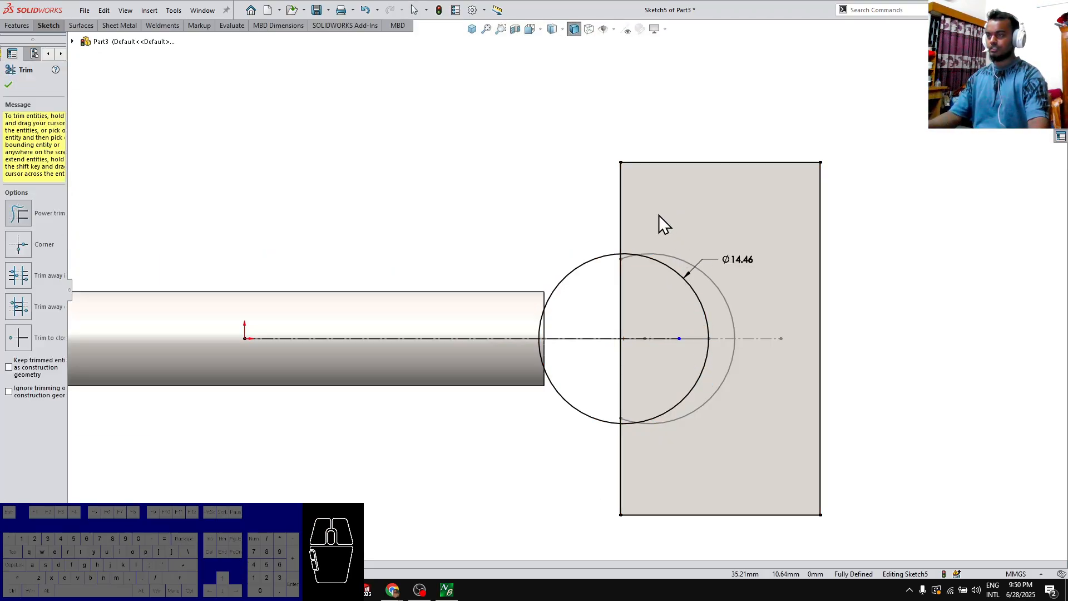
pyautogui.moveTo(602, 212); pyautogui.dragTo(775, 185)
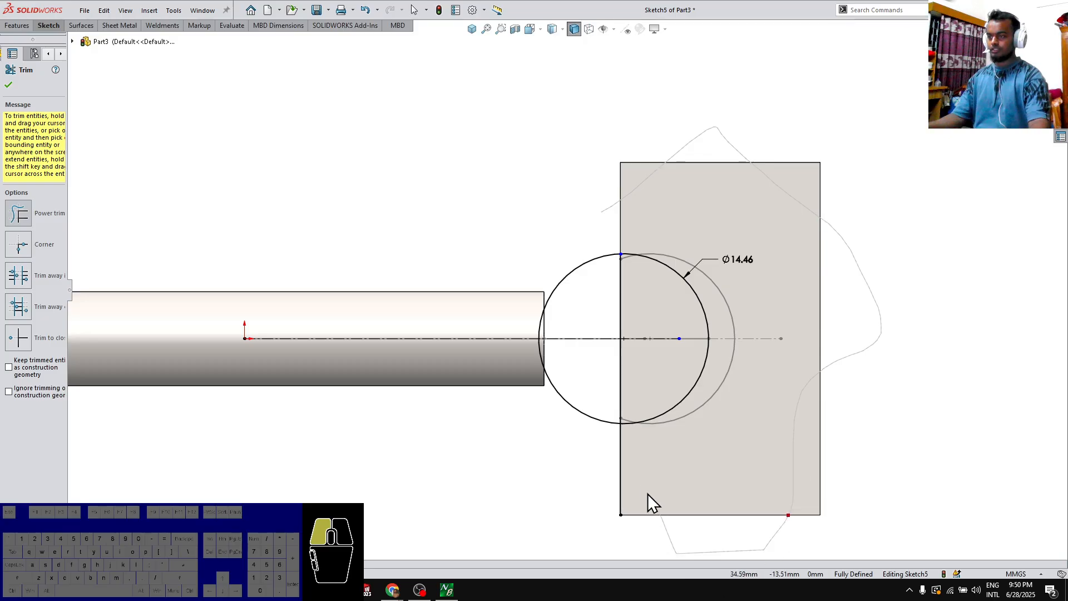
pyautogui.moveTo(576, 439); pyautogui.dragTo(580, 405)
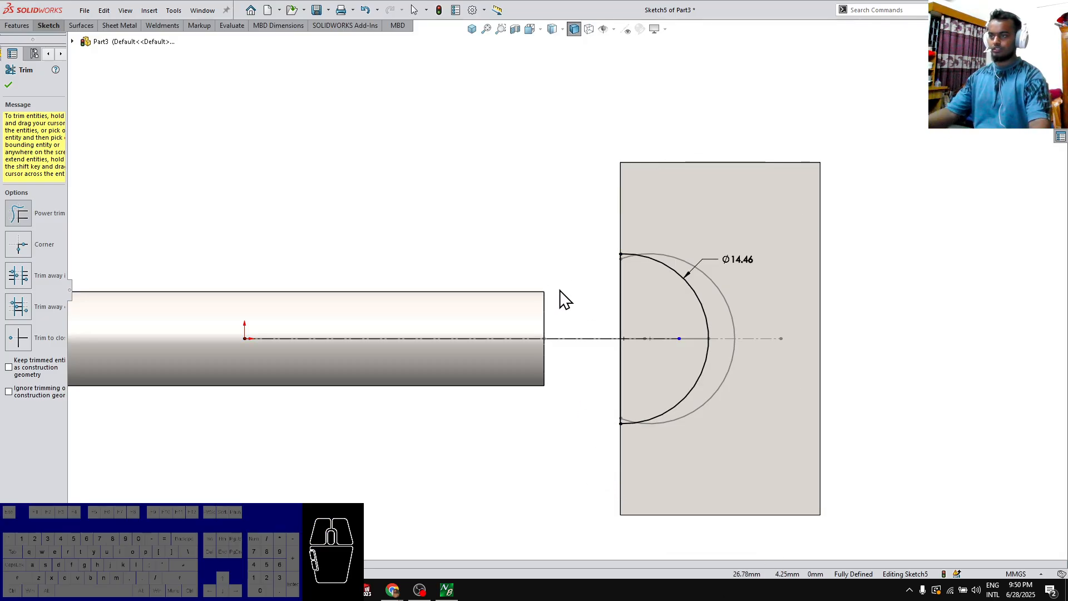
pyautogui.press('Escape')
pyautogui.moveTo(596, 324); pyautogui.dragTo(557, 351, button='middle')
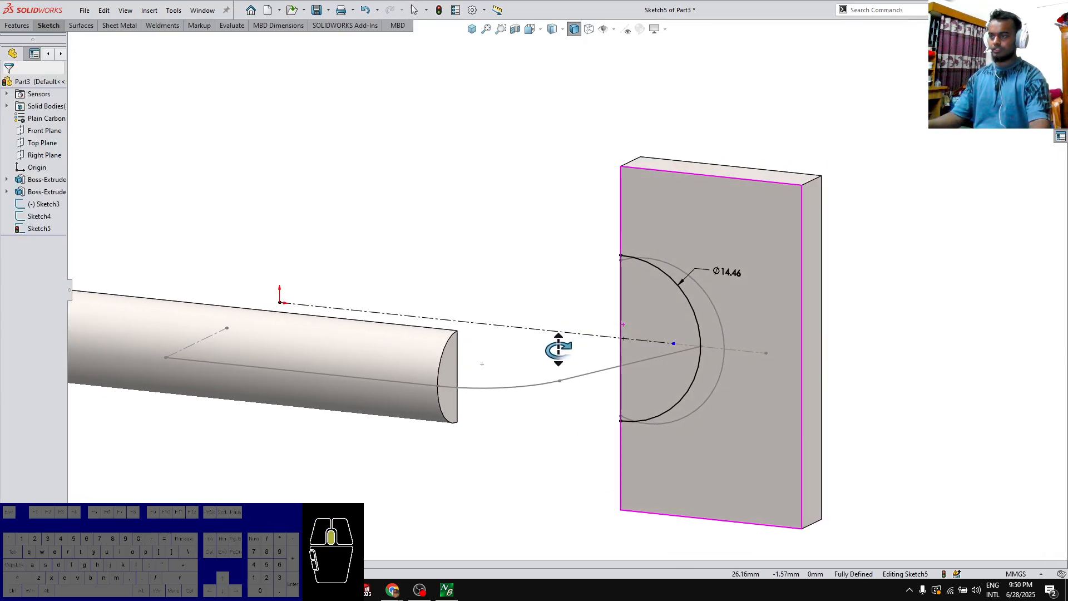
pyautogui.click(55, 25)
pyautogui.click(421, 59)
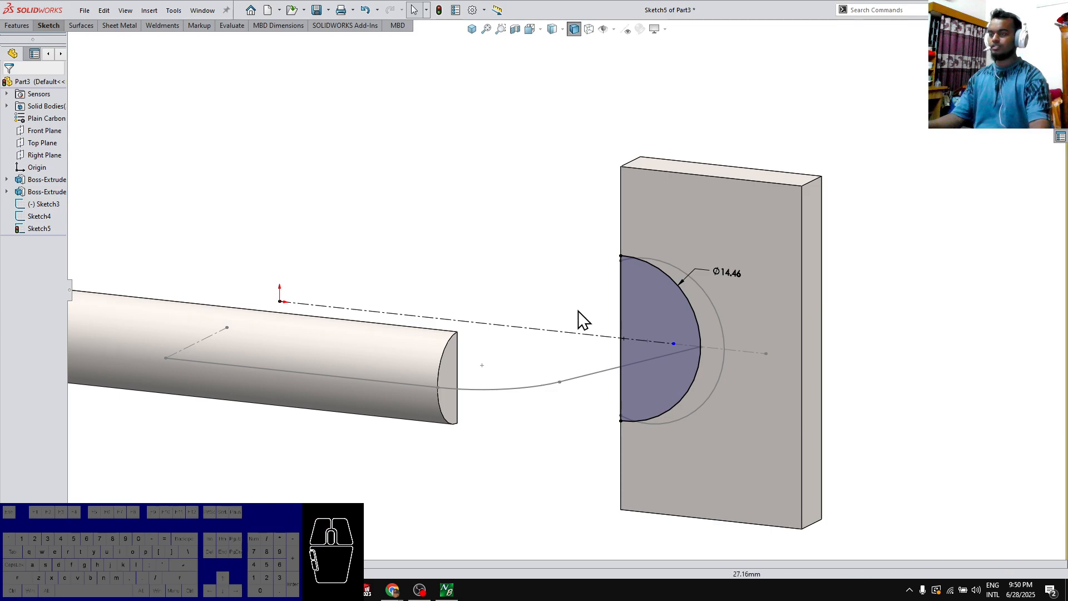
# Hide the earlier rounded profile sketch, Sketch3, on the right plate
pyautogui.click(713, 309)
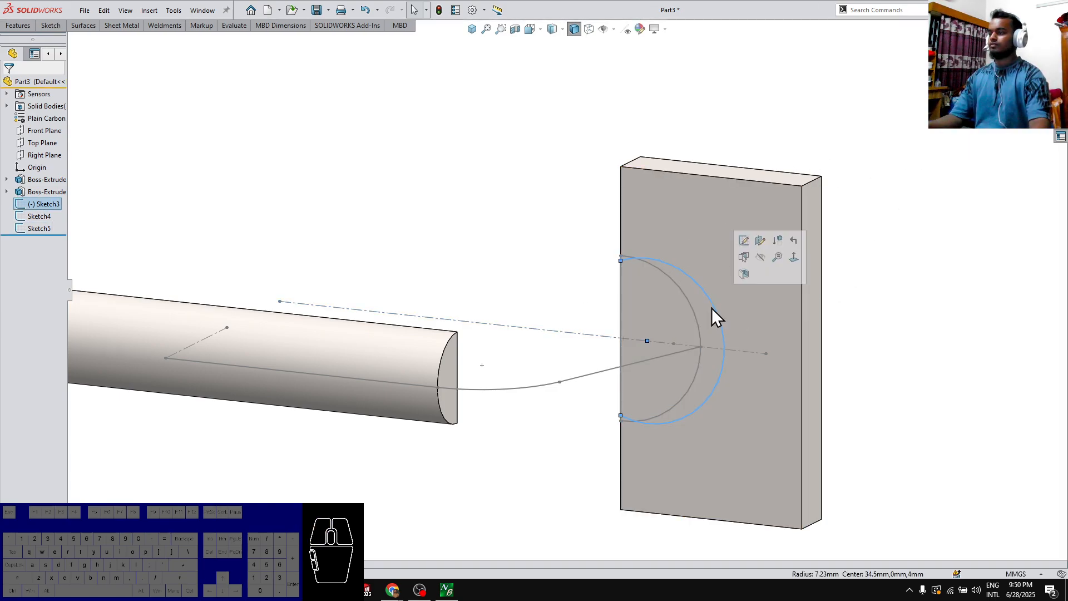
pyautogui.click(691, 280)
pyautogui.click(739, 227)
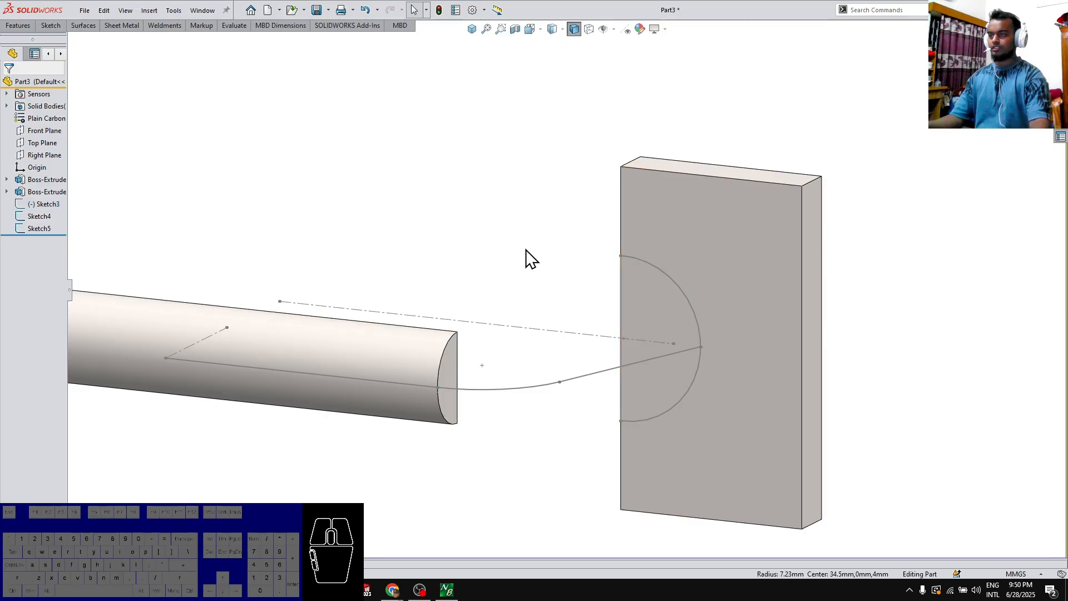
pyautogui.moveTo(628, 303); pyautogui.dragTo(592, 342, button='middle')
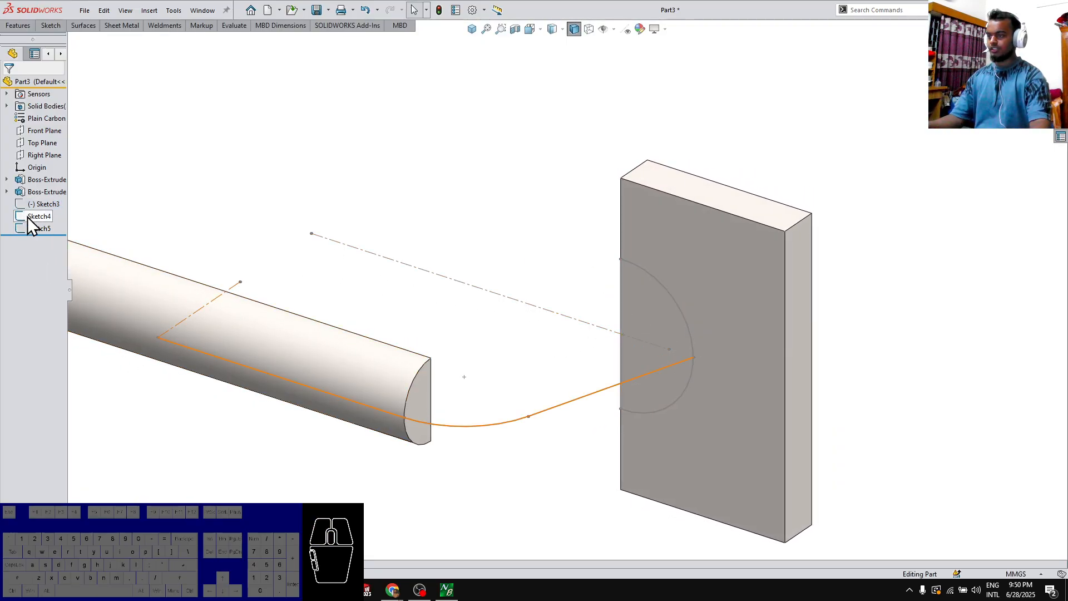
pyautogui.click(426, 396)
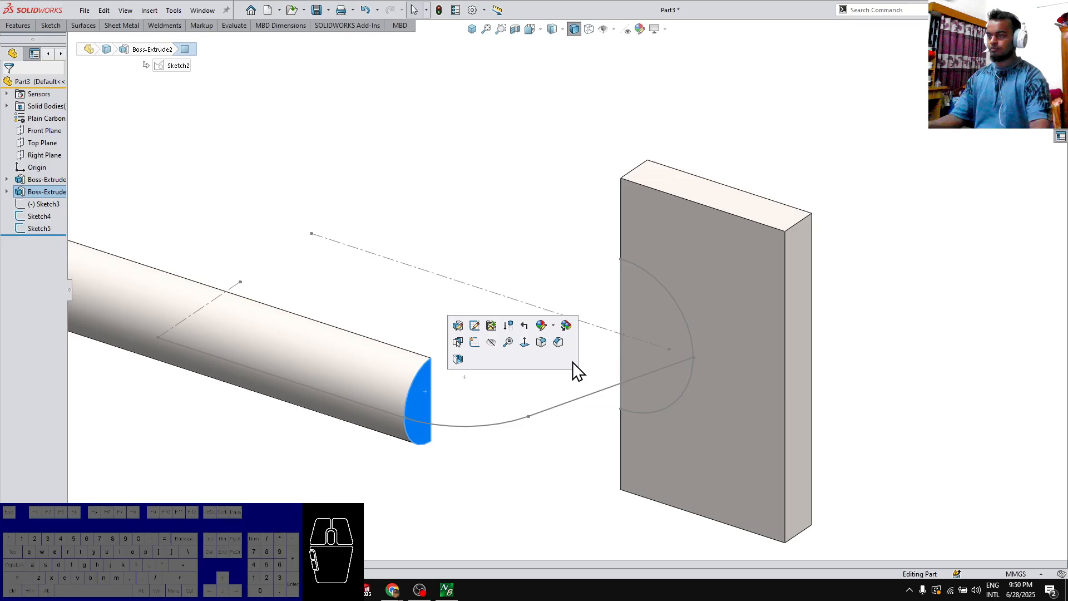
pyautogui.keyDown('ctrl'); pyautogui.click(681, 313); pyautogui.keyUp('ctrl')
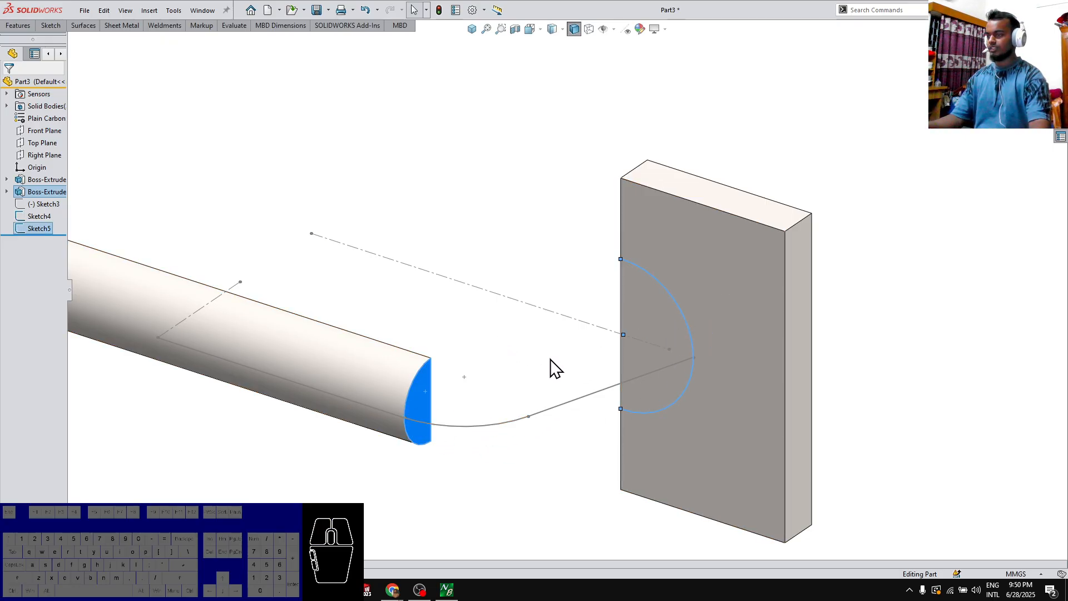
pyautogui.moveTo(555, 368); pyautogui.dragTo(531, 427, button='middle')
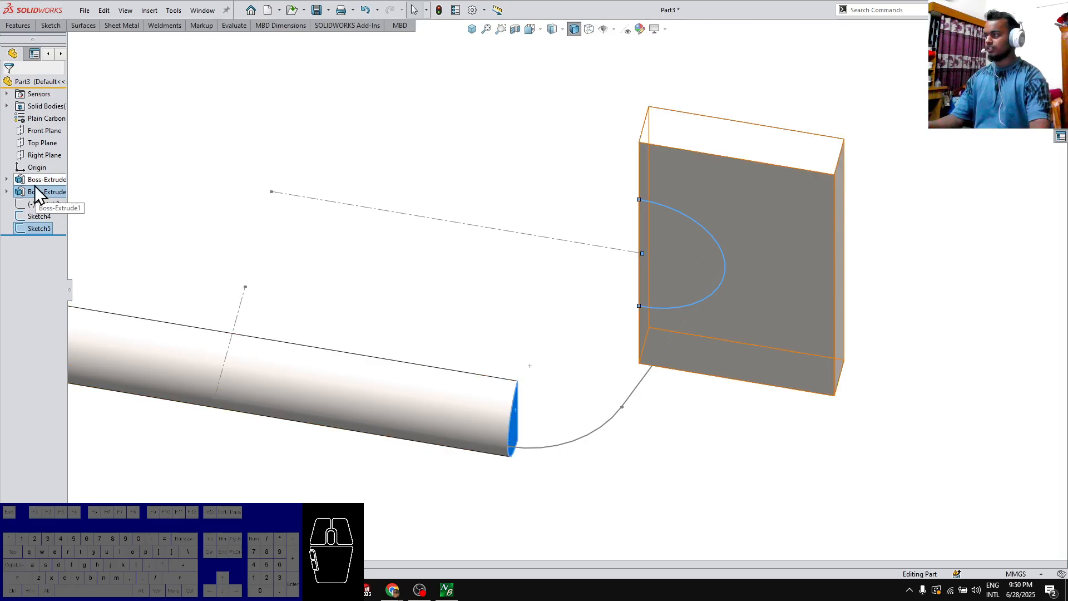
# Start a sketch on the Top Plane and convert the bar's long edge facing the plates into a sketch line
pyautogui.click(42, 143)
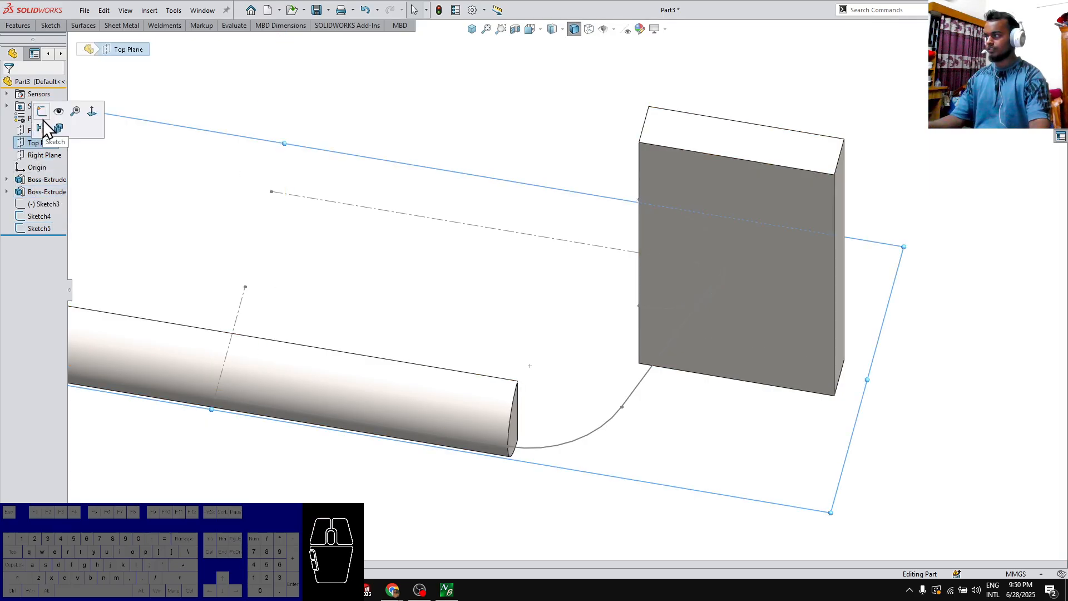
pyautogui.click(49, 119)
pyautogui.scroll(6, 407, 357)
pyautogui.click(506, 423)
pyautogui.scroll(-5, 506, 423)
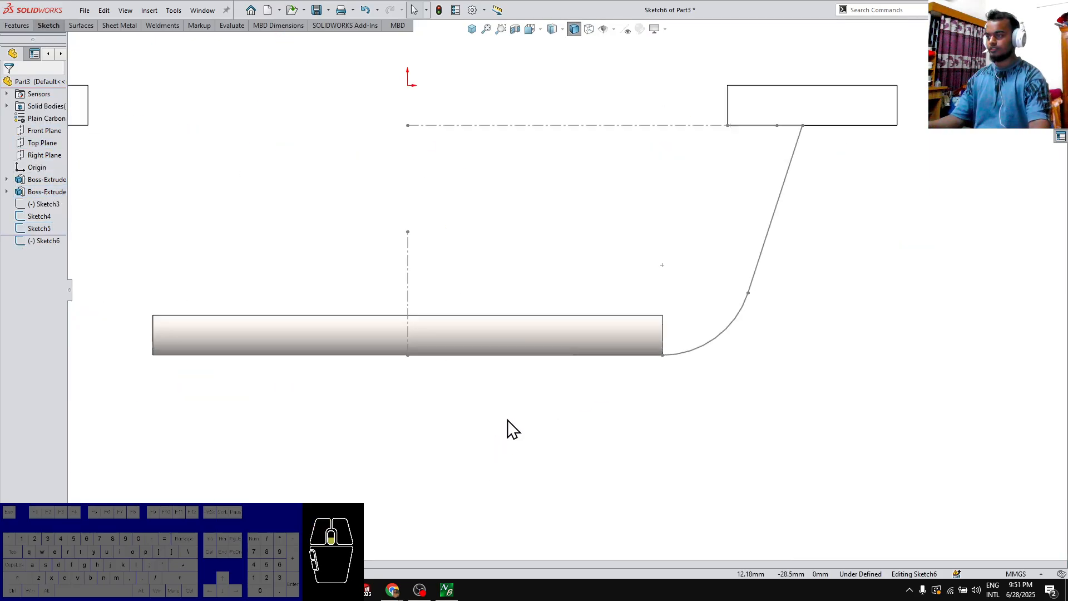
pyautogui.click(452, 316)
pyautogui.moveTo(452, 316)
pyautogui.mouseDown(button='right')
pyautogui.moveTo(572, 423)
pyautogui.moveTo(618, 373)
pyautogui.mouseUp(button='right')
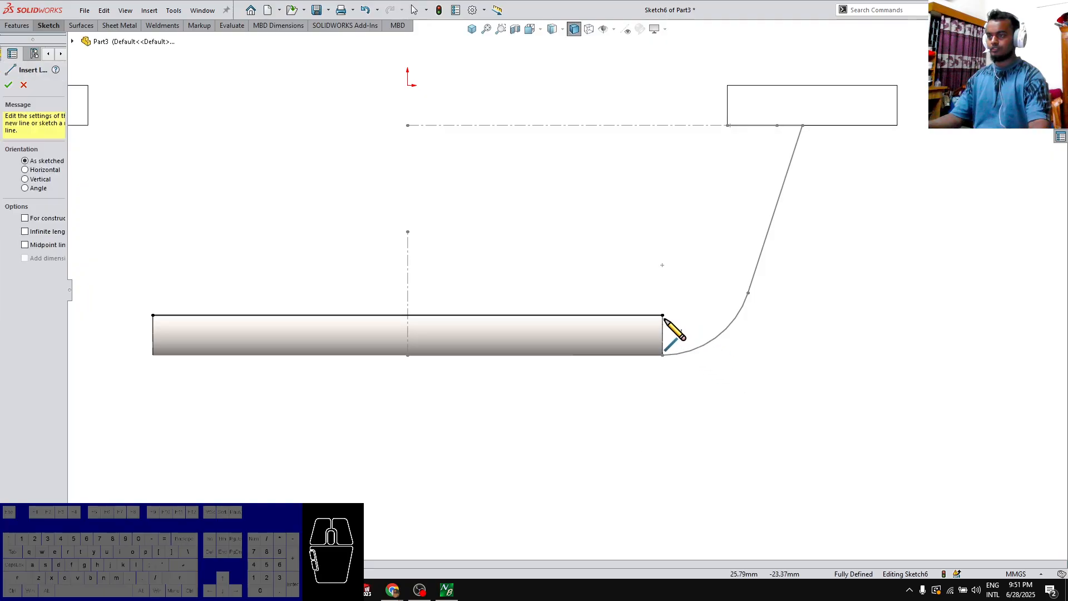
# Sketch an arc of about 5.7 mm radius from the bar's inner corner and a line up to the right plate's inner side edge
pyautogui.click(663, 315)
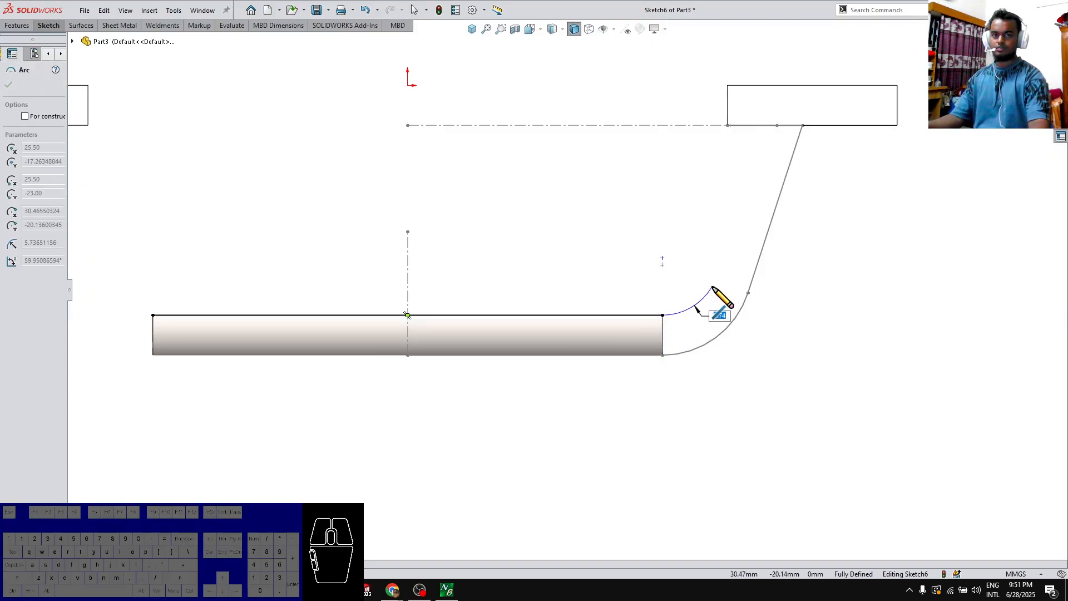
pyautogui.click(713, 287)
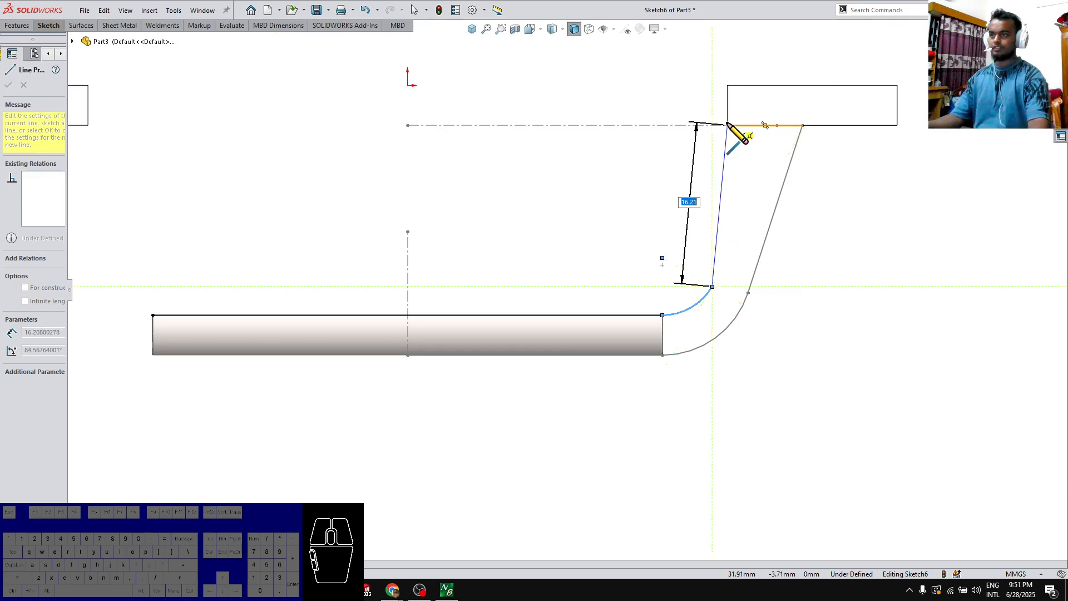
pyautogui.click(727, 106)
pyautogui.press('Escape')
pyautogui.scroll(-5, 732, 139)
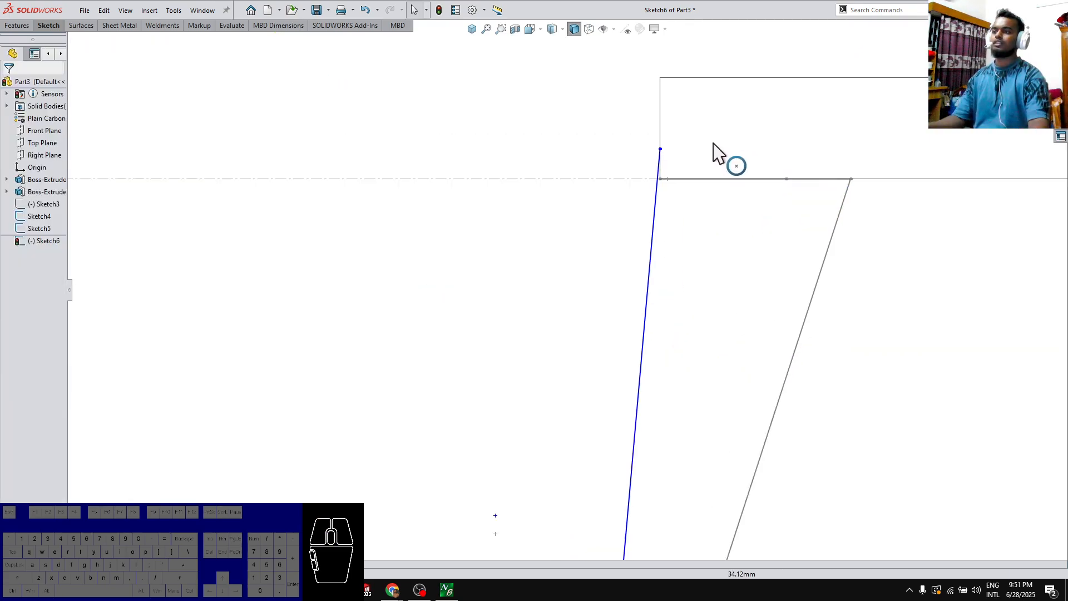
# Constrain the line's upper endpoint onto the plate edge facing the bar and make the line tangent to the arc
pyautogui.click(660, 150)
pyautogui.keyDown('ctrl'); pyautogui.click(914, 180); pyautogui.keyUp('ctrl')
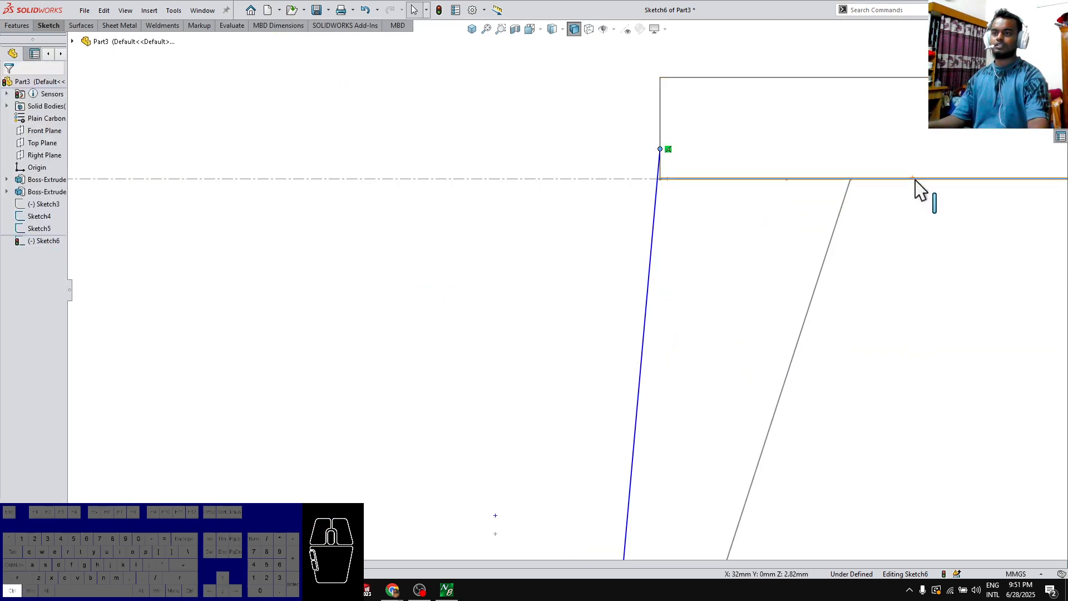
pyautogui.click(956, 132)
pyautogui.click(813, 334)
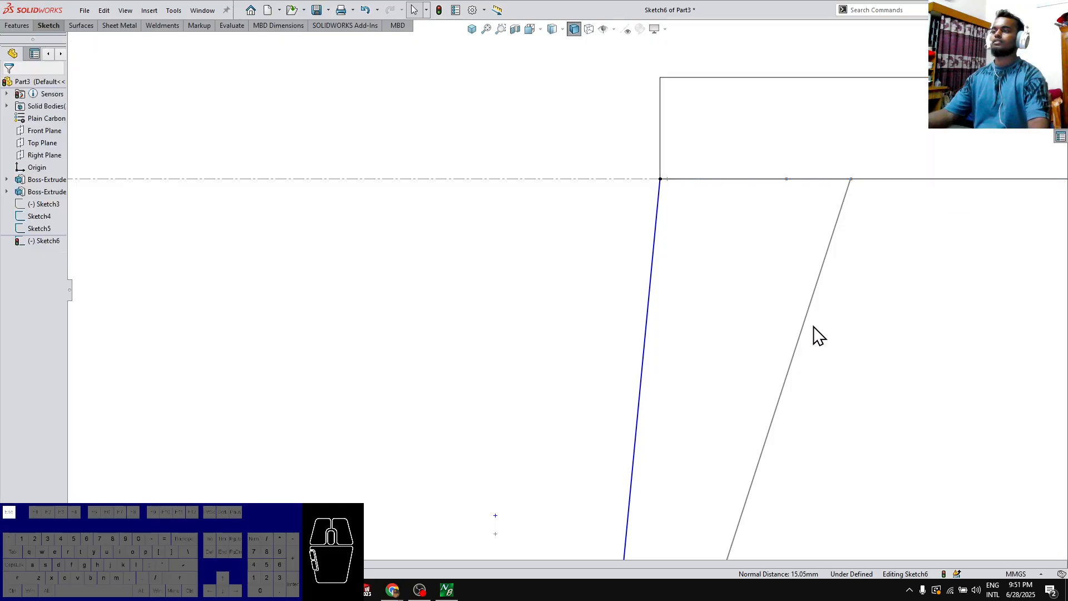
pyautogui.scroll(4, 627, 422)
pyautogui.click(594, 434)
pyautogui.click(604, 429)
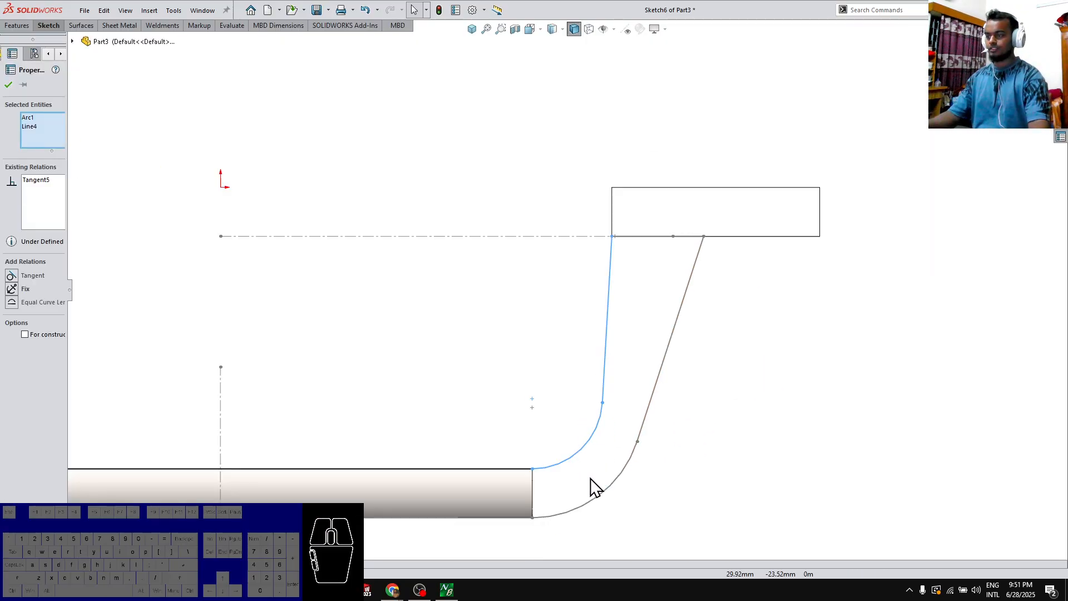
pyautogui.press('Escape')
# Dimension the inner arc's radius as 4 mm and exit the sketch
pyautogui.moveTo(643, 474); pyautogui.dragTo(640, 448, button='right')
pyautogui.click(578, 455)
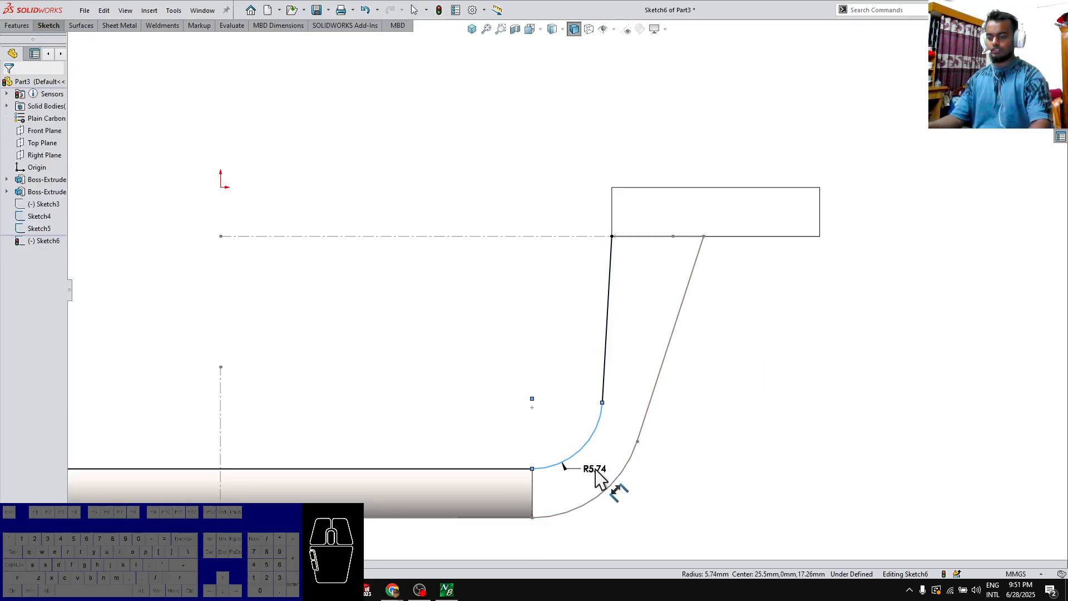
pyautogui.click(595, 471)
pyautogui.write('4')
pyautogui.press('Return')
pyautogui.press('Escape')
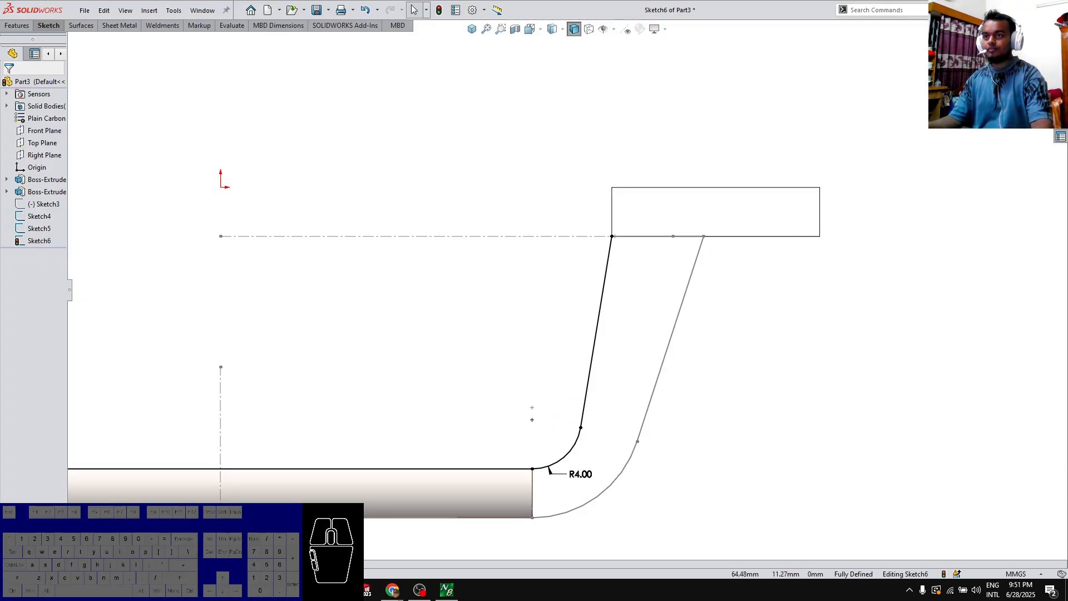
pyautogui.click(1038, 48)
# Set up a Loft between the D-shaped profile on the right plate and the bar's end face
pyautogui.moveTo(706, 450); pyautogui.dragTo(652, 372, button='middle')
pyautogui.scroll(3, 621, 433)
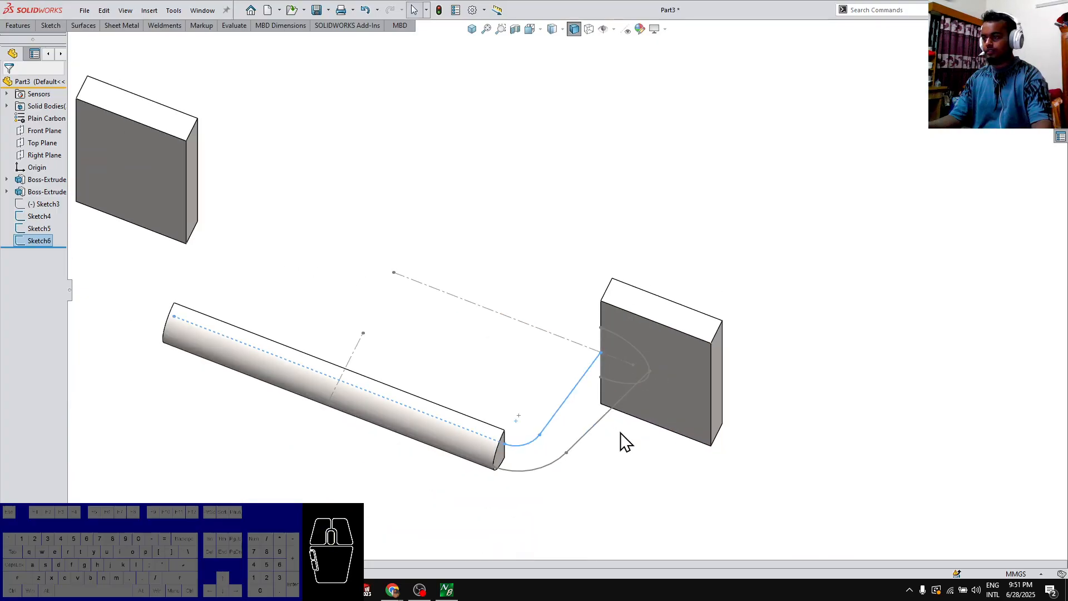
pyautogui.scroll(3, 626, 443)
pyautogui.scroll(-5, 309, 239)
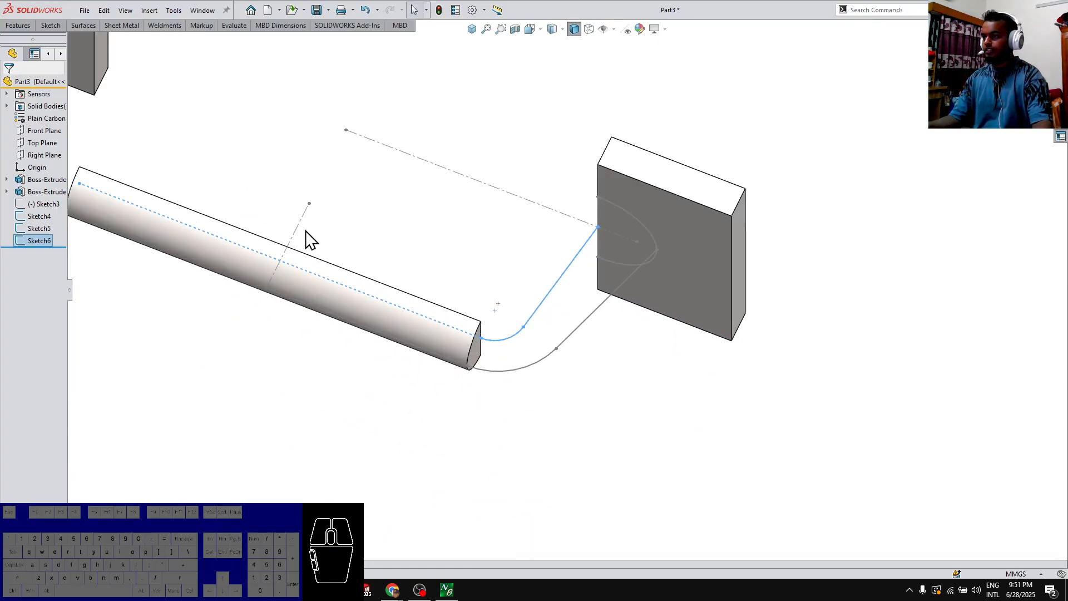
pyautogui.click(29, 23)
pyautogui.click(105, 55)
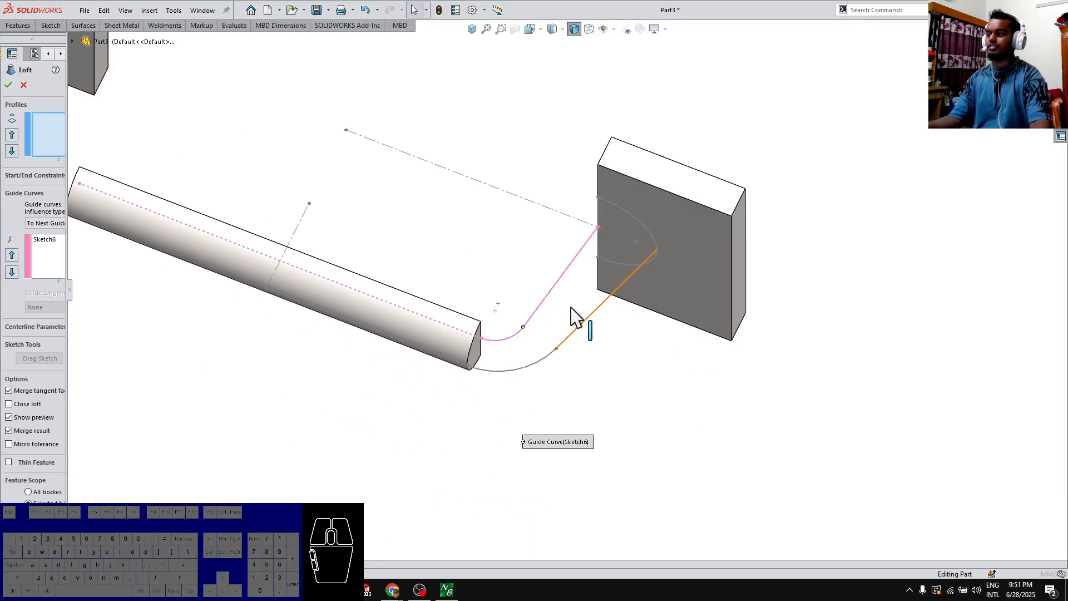
pyautogui.click(608, 259)
pyautogui.scroll(-4, 573, 351)
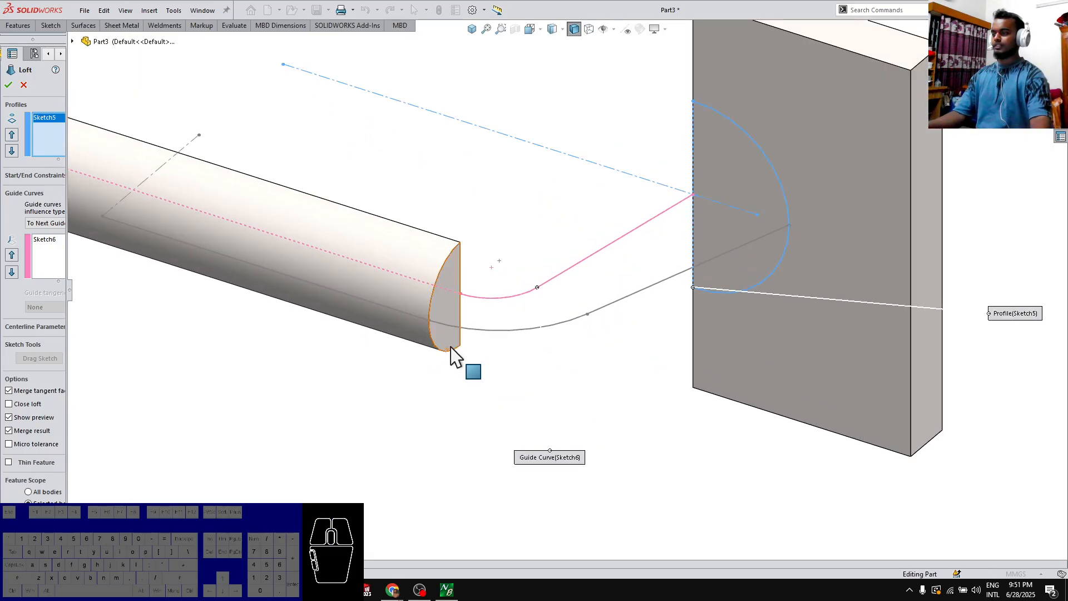
pyautogui.click(454, 353)
pyautogui.moveTo(543, 461); pyautogui.dragTo(665, 451, button='middle')
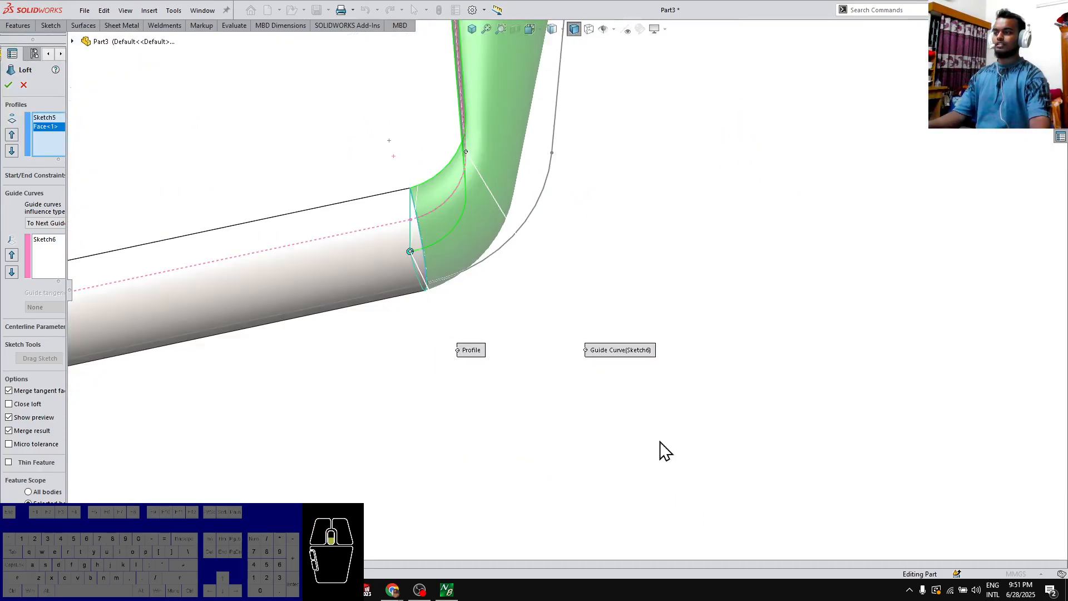
pyautogui.scroll(5, 542, 143)
pyautogui.scroll(-4, 556, 239)
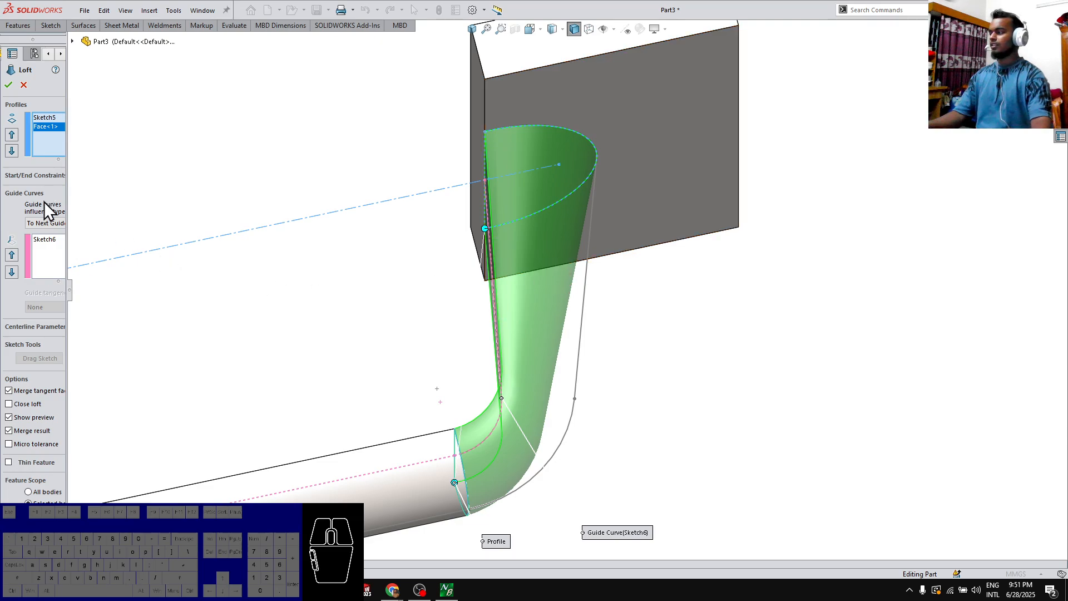
# Remove the whole inner sketch from the loft's guide curves and add the outer line and arc as an open group instead
pyautogui.rightClick(41, 238)
pyautogui.click(61, 245)
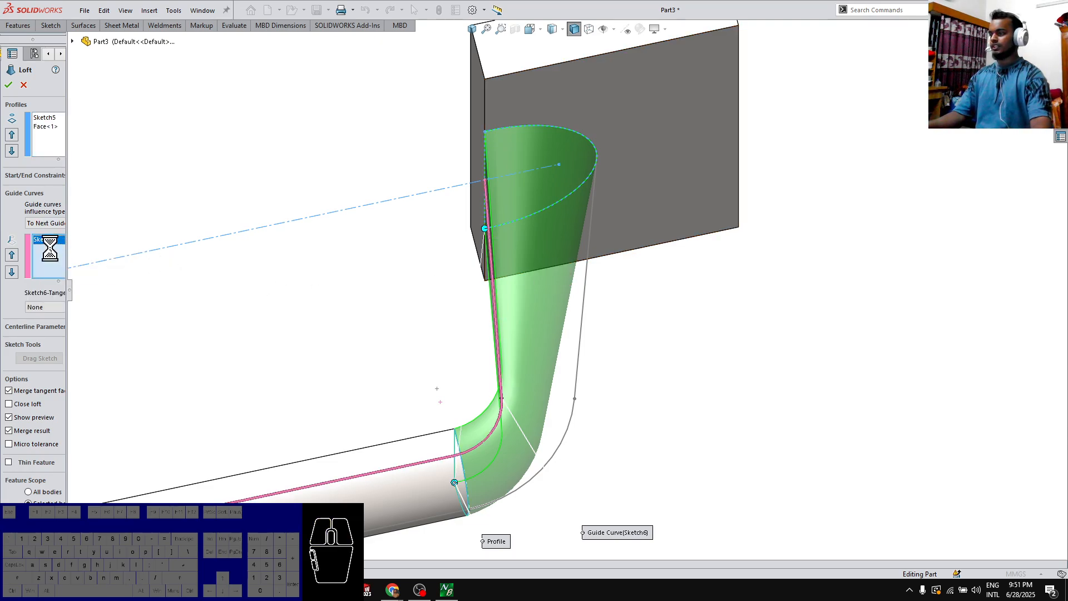
pyautogui.rightClick(43, 213)
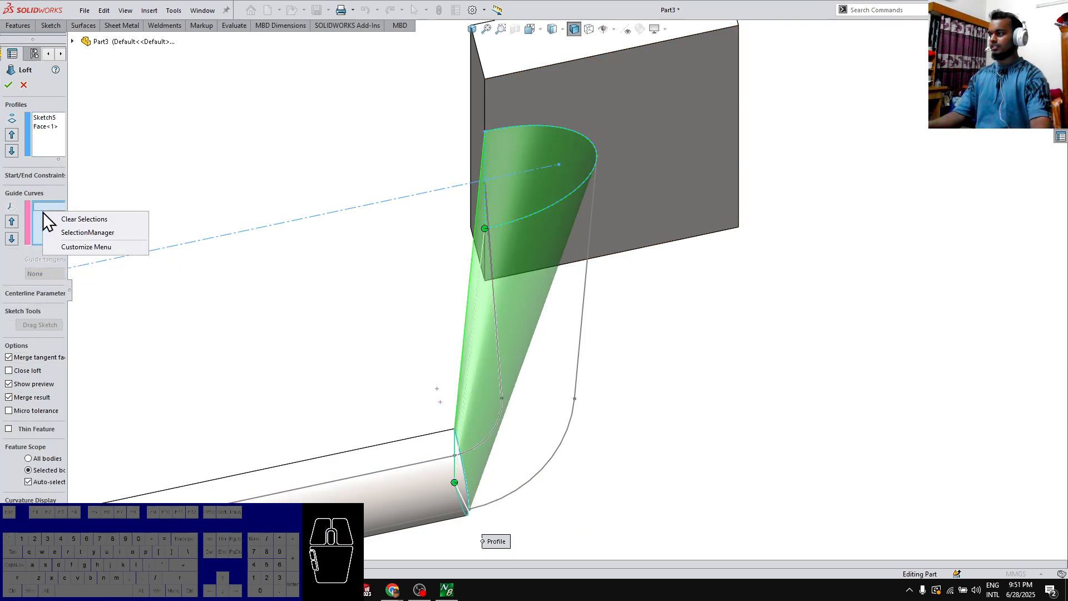
pyautogui.click(70, 232)
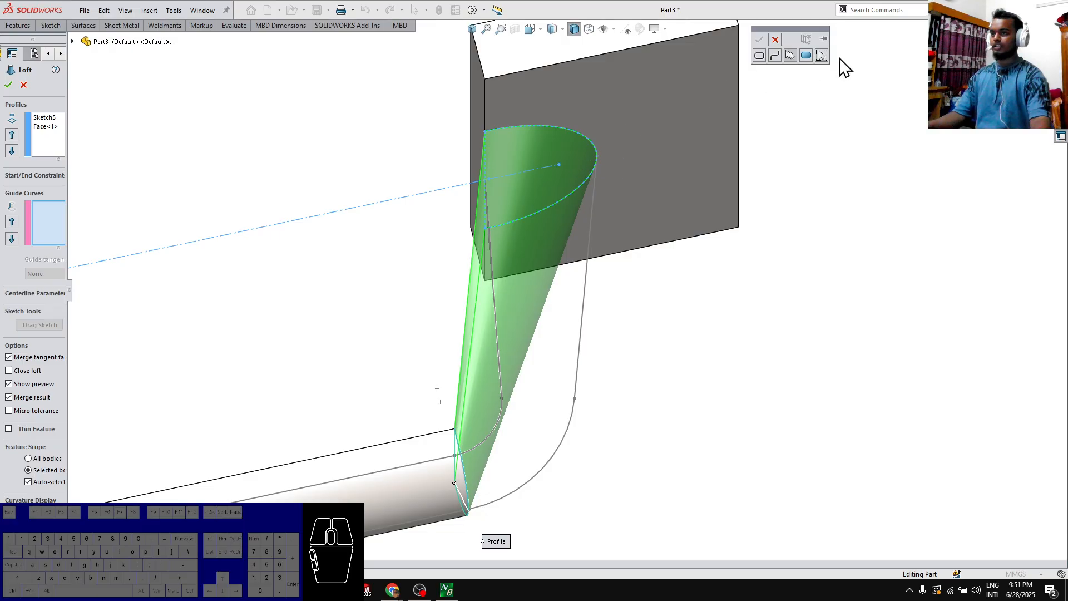
pyautogui.click(589, 263)
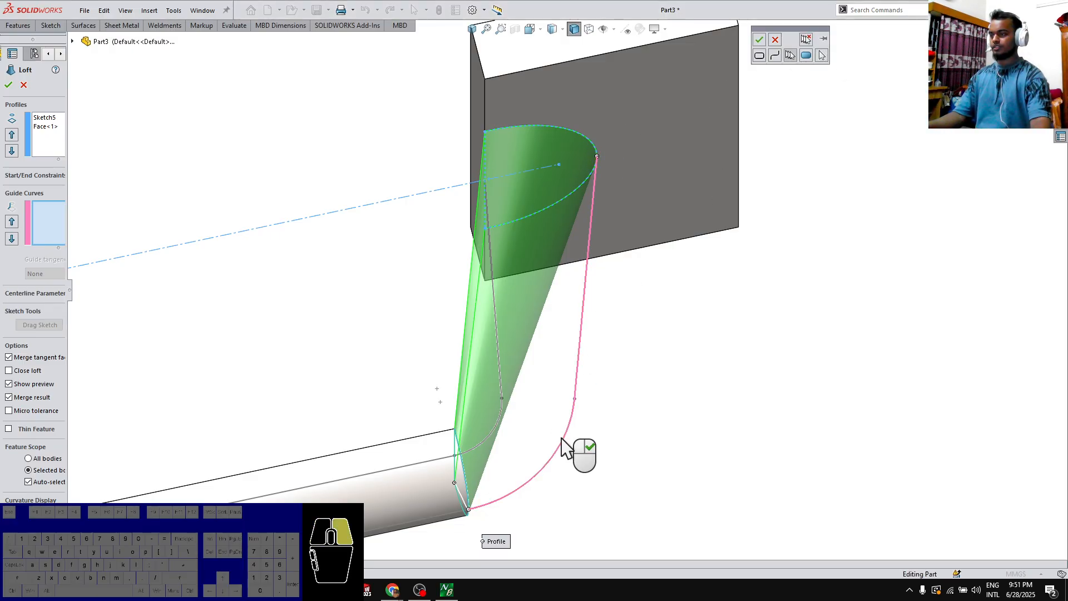
pyautogui.rightClick(562, 438)
# Add the inner line and arc as a second open-group guide curve and complete the loft
pyautogui.moveTo(626, 380); pyautogui.dragTo(595, 385, button='middle')
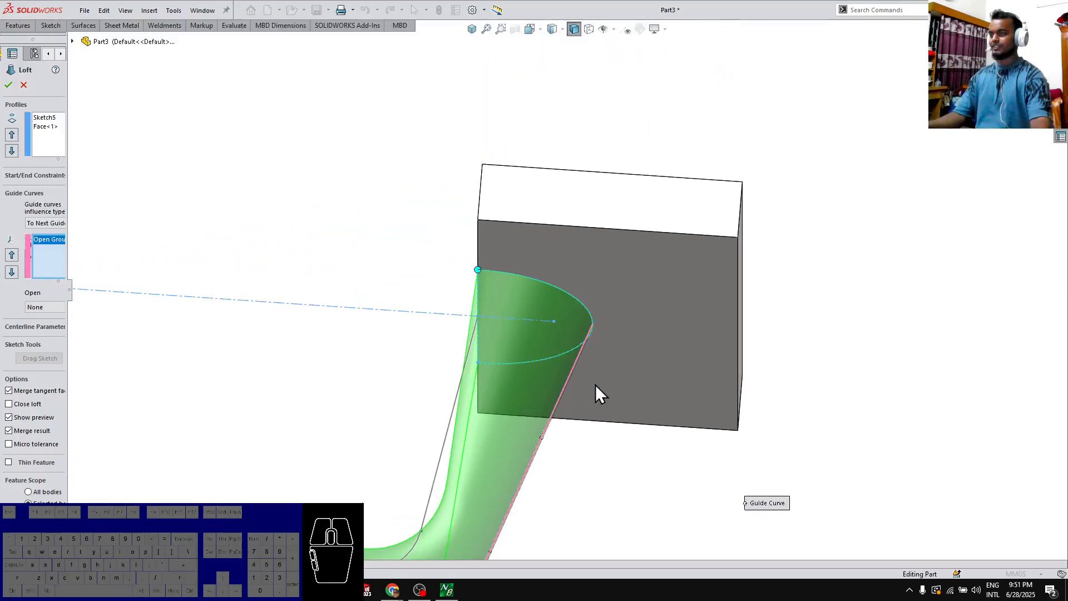
pyautogui.scroll(4, 489, 349)
pyautogui.moveTo(490, 349); pyautogui.dragTo(538, 336, button='middle')
pyautogui.scroll(-4, 499, 317)
pyautogui.scroll(-3, 515, 332)
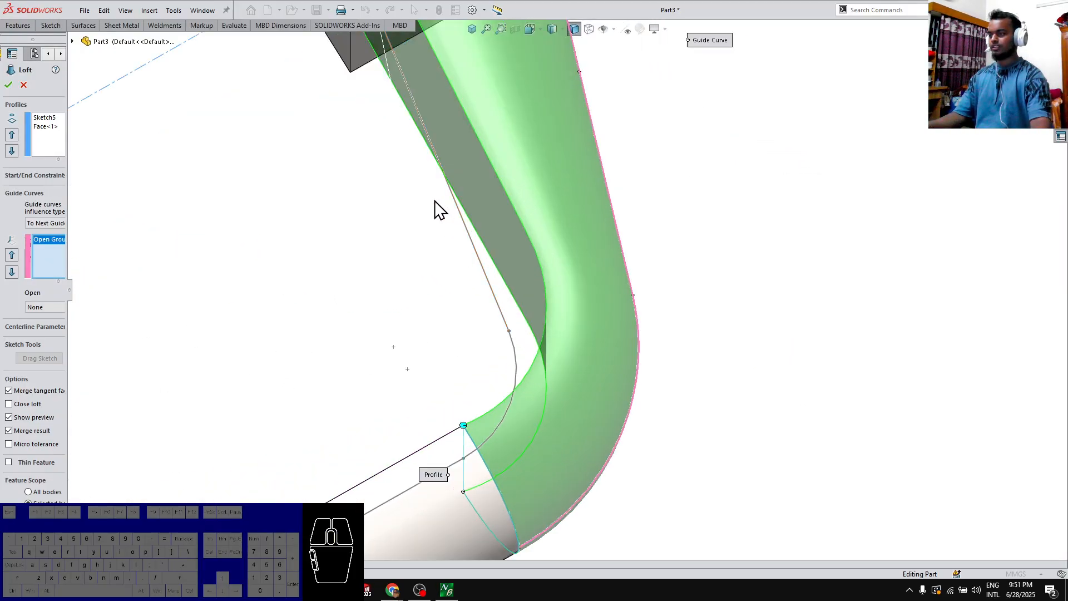
pyautogui.rightClick(53, 268)
pyautogui.click(66, 278)
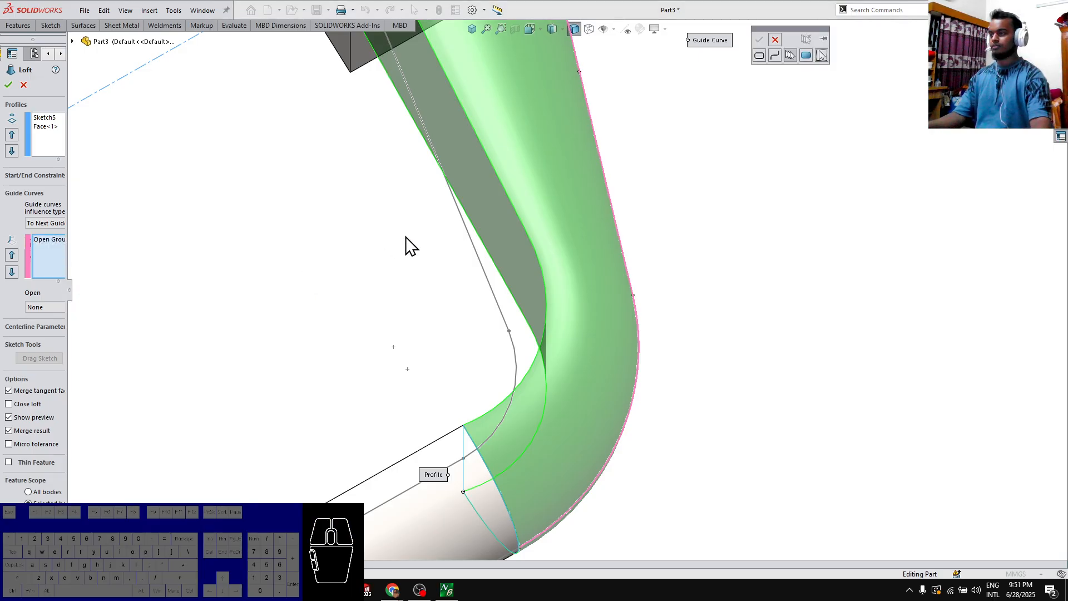
pyautogui.click(463, 219)
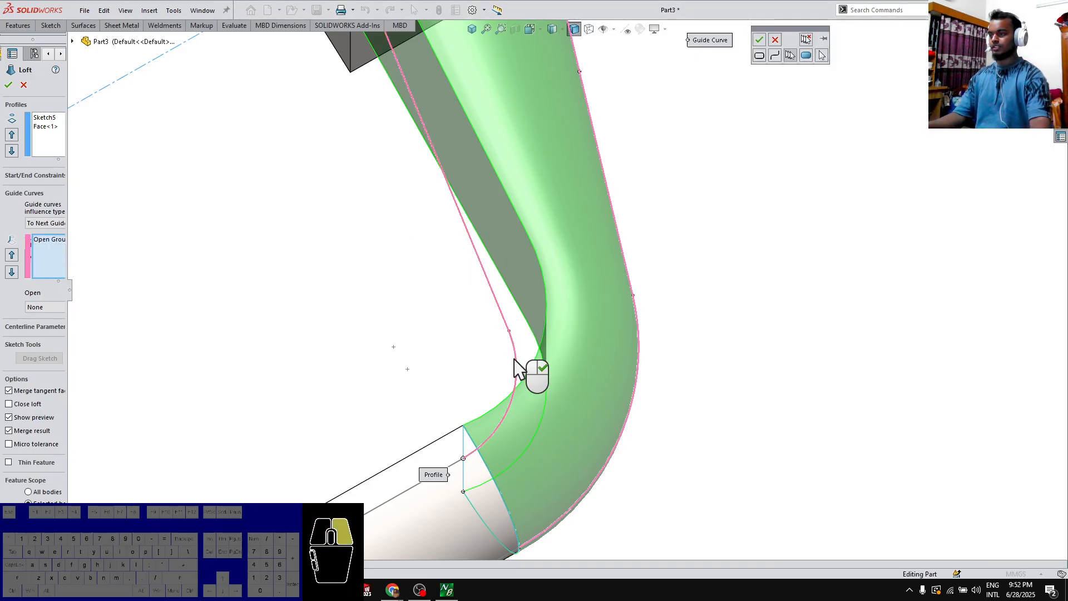
pyautogui.rightClick(514, 367)
pyautogui.moveTo(540, 353); pyautogui.dragTo(486, 260, button='middle')
pyautogui.scroll(6, 491, 246)
pyautogui.moveTo(582, 365); pyautogui.dragTo(558, 273, button='middle')
pyautogui.scroll(-1, 558, 273)
pyautogui.click(1036, 47)
# Delete the separate left plate body, Boss-Extrude1[1], from the part's solid bodies
pyautogui.scroll(1, 568, 289)
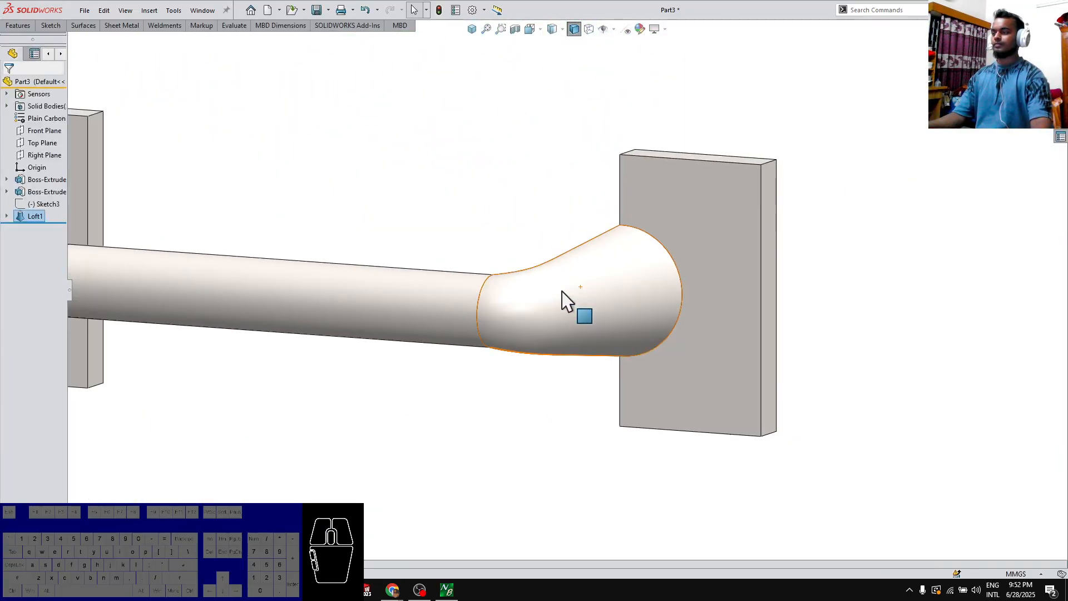
pyautogui.scroll(3, 562, 301)
pyautogui.moveTo(441, 217); pyautogui.dragTo(437, 259, button='middle')
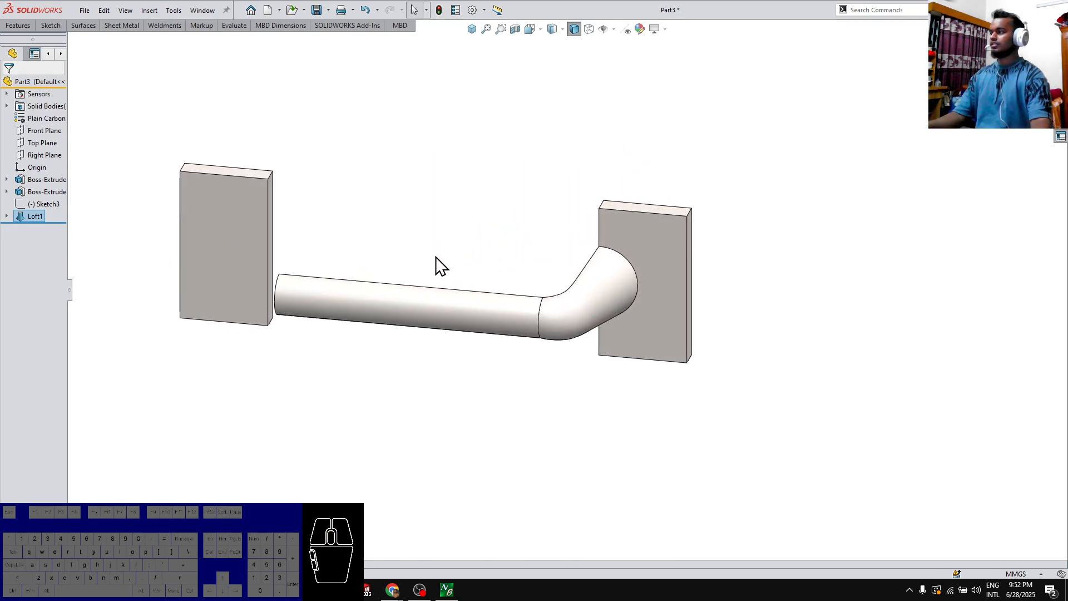
pyautogui.click(229, 225)
pyautogui.click(6, 105)
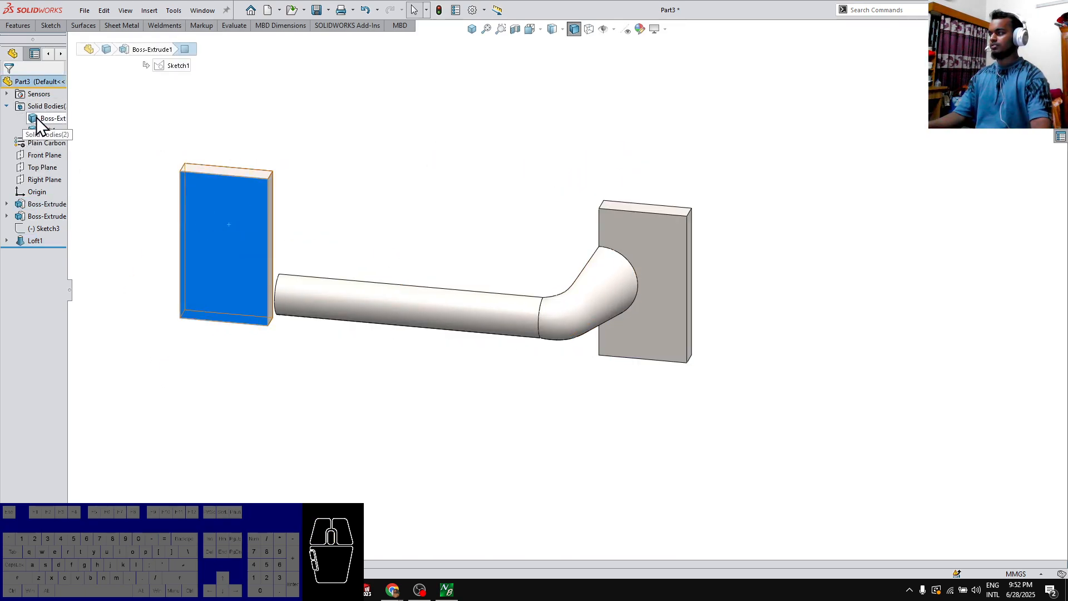
pyautogui.click(72, 293)
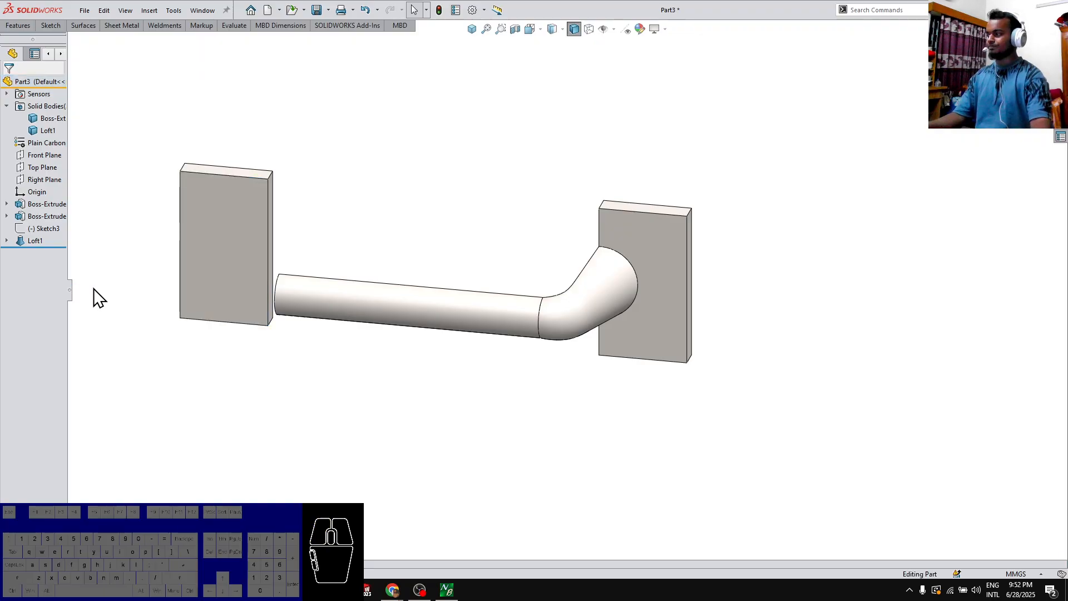
pyautogui.click(46, 119)
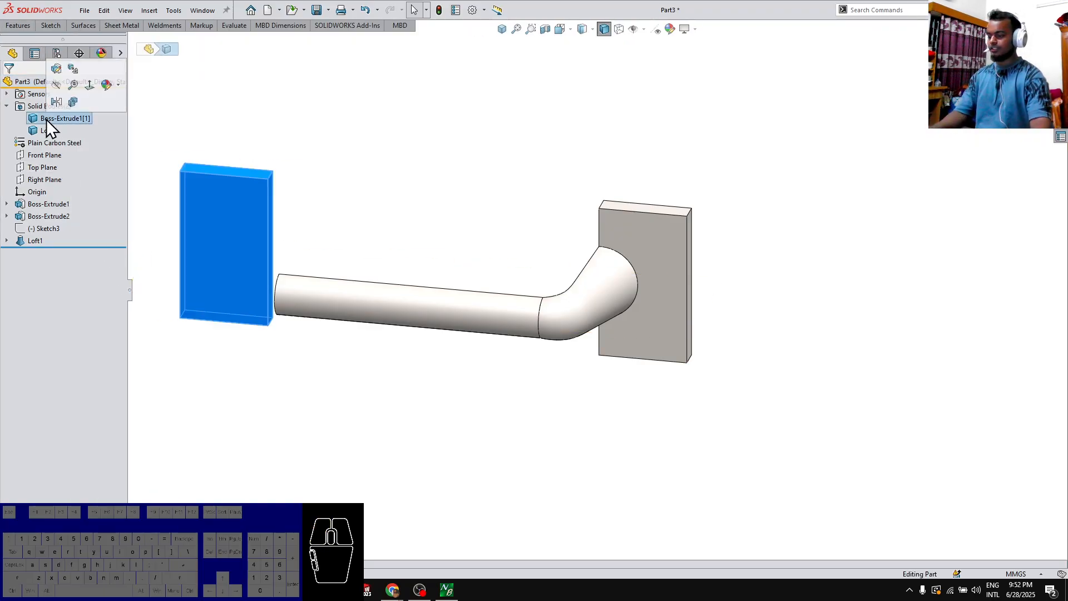
pyautogui.press('Delete')
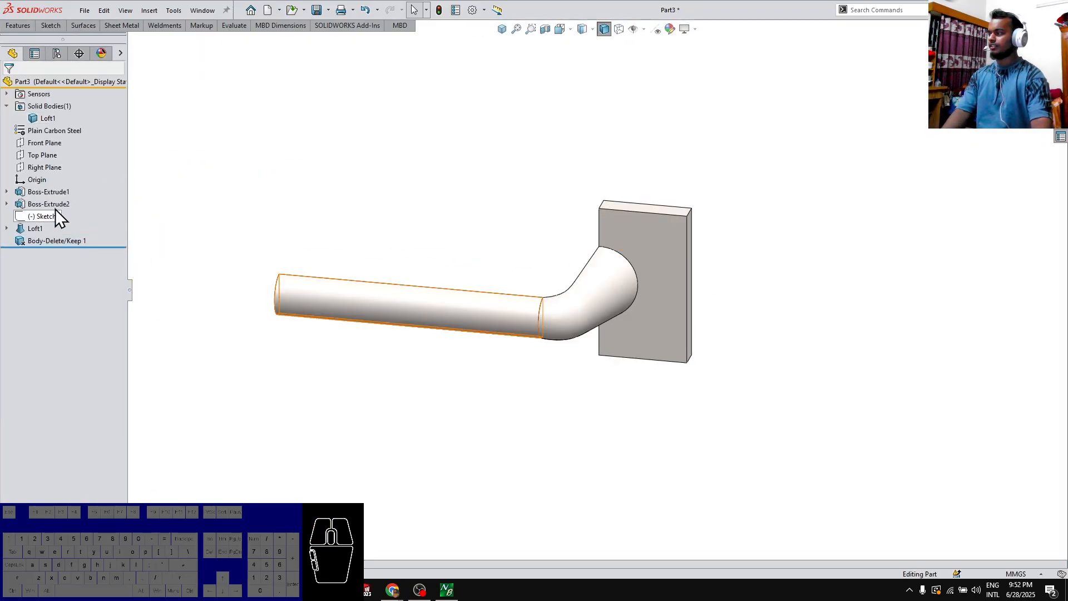
# Cut the body with the Right Plane, keeping the half that carries the right plate
pyautogui.click(30, 169)
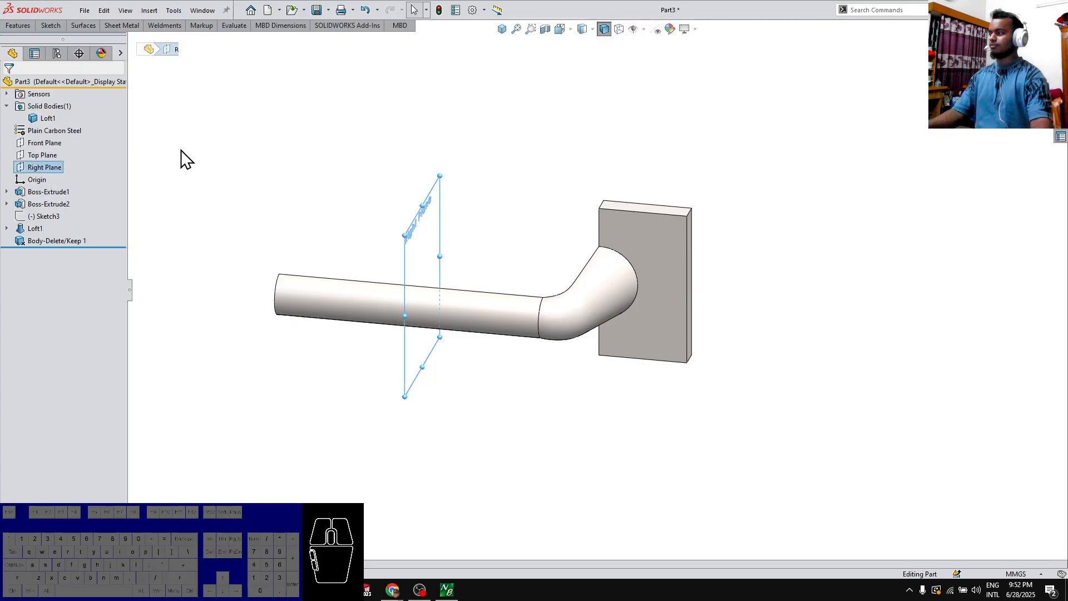
pyautogui.press('s')
pyautogui.click(193, 247)
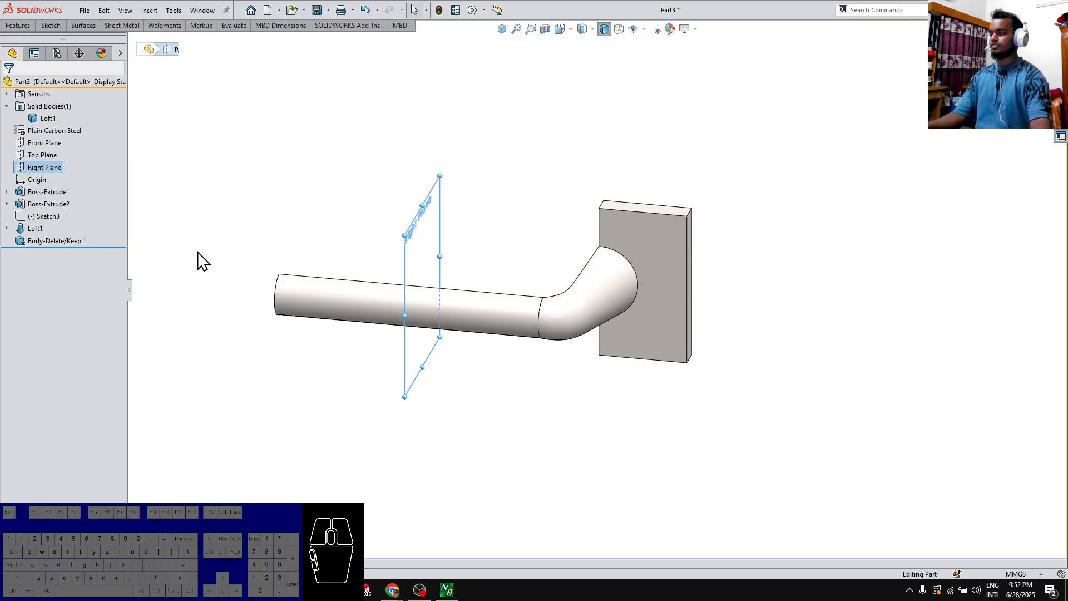
pyautogui.click(9, 85)
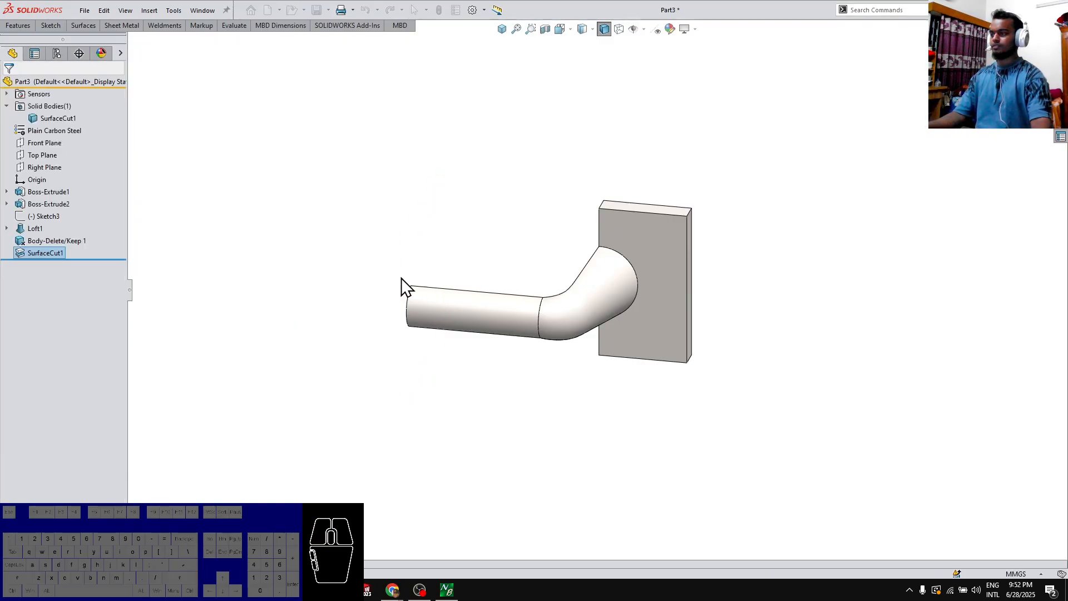
# Mirror the remaining body about the bar's cut end face with Merge solids enabled
pyautogui.moveTo(424, 301); pyautogui.dragTo(477, 347, button='middle')
pyautogui.click(475, 338)
pyautogui.moveTo(475, 339); pyautogui.dragTo(472, 355, button='right')
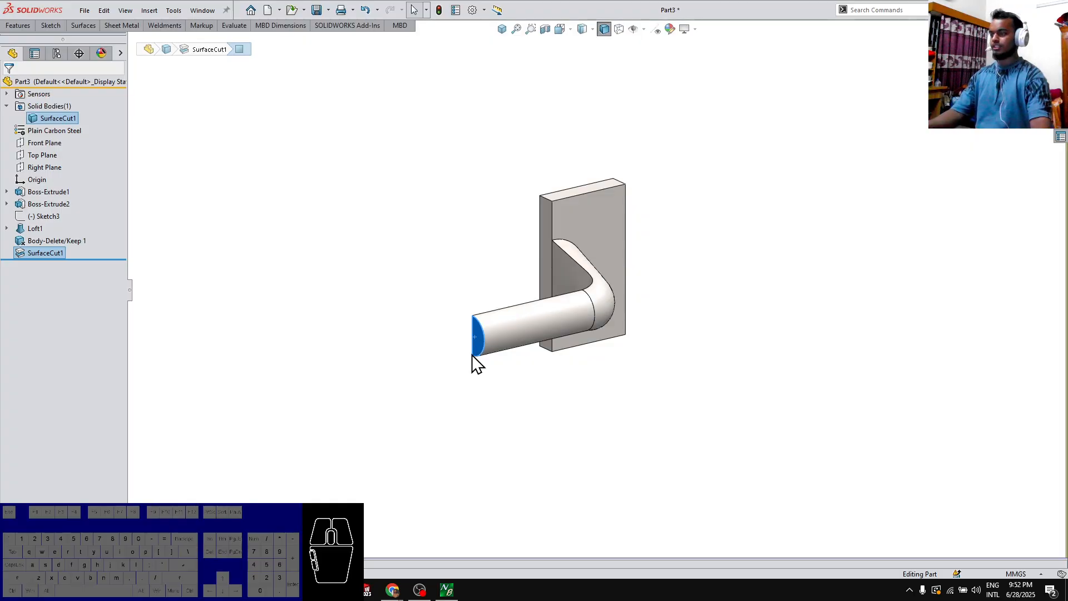
pyautogui.click(7, 201)
pyautogui.click(493, 353)
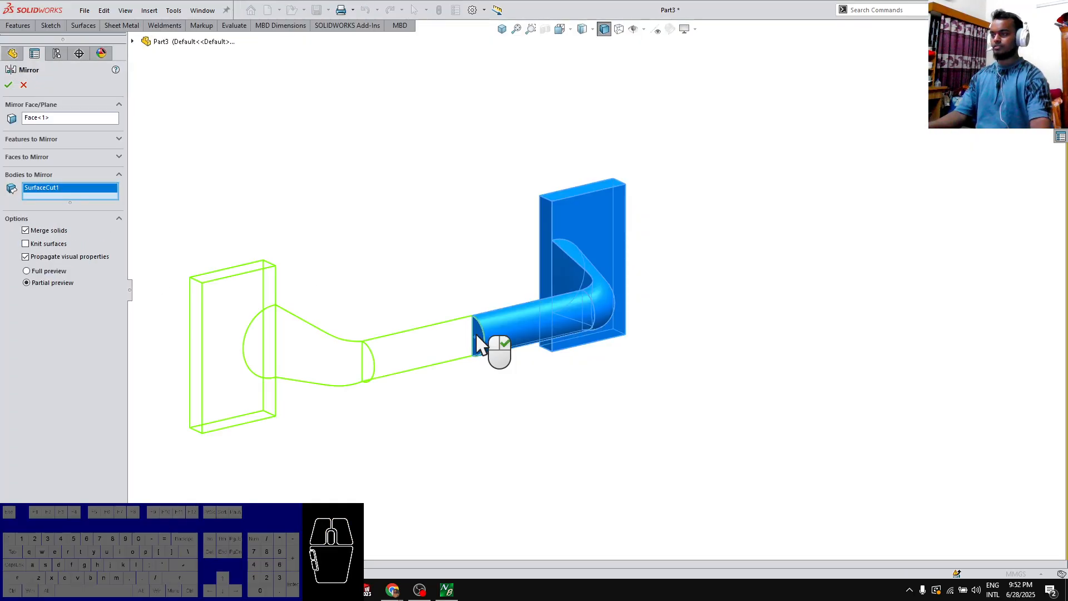
pyautogui.press('Return')
# Start a sketch on the Right Plane and convert the bar's half-round edge into a sketch arc
pyautogui.moveTo(775, 253); pyautogui.dragTo(542, 285, button='middle')
pyautogui.scroll(-4, 378, 249)
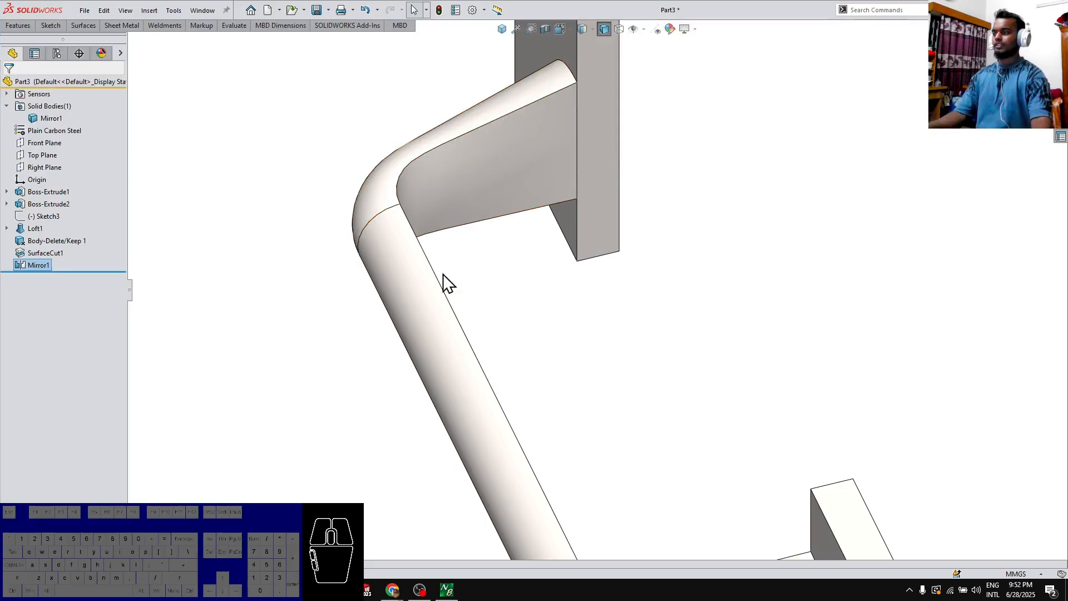
pyautogui.moveTo(477, 363); pyautogui.dragTo(489, 345, button='middle')
pyautogui.click(490, 345)
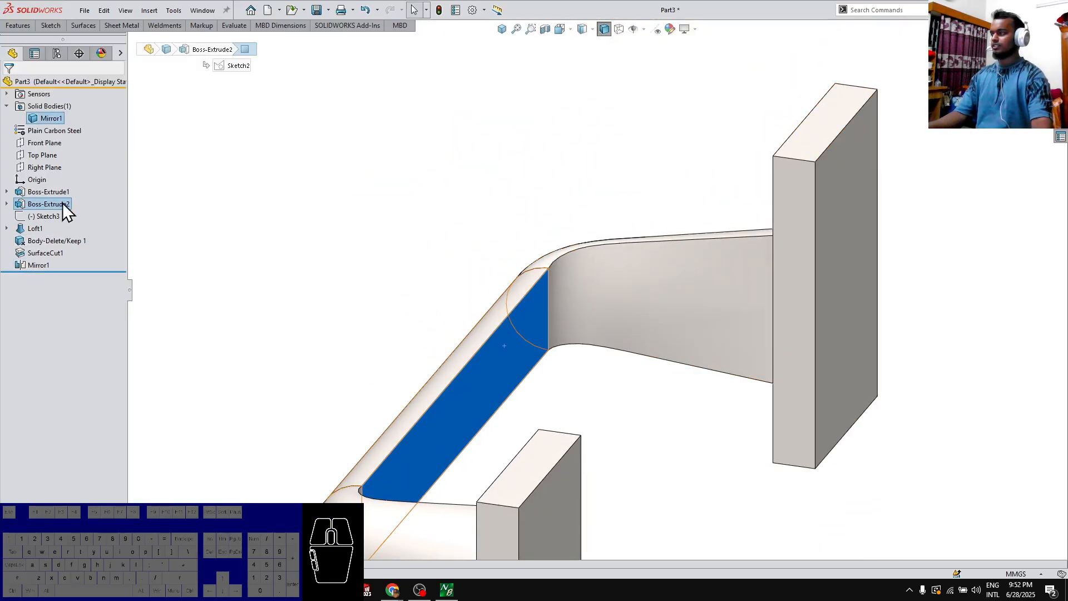
pyautogui.click(45, 167)
pyautogui.click(38, 139)
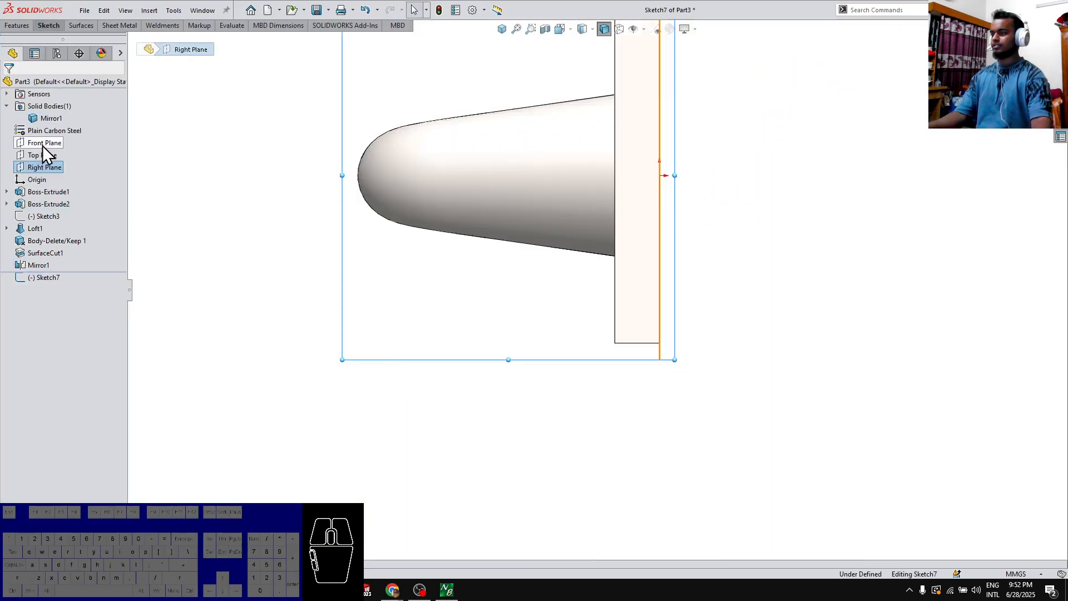
pyautogui.click(367, 148)
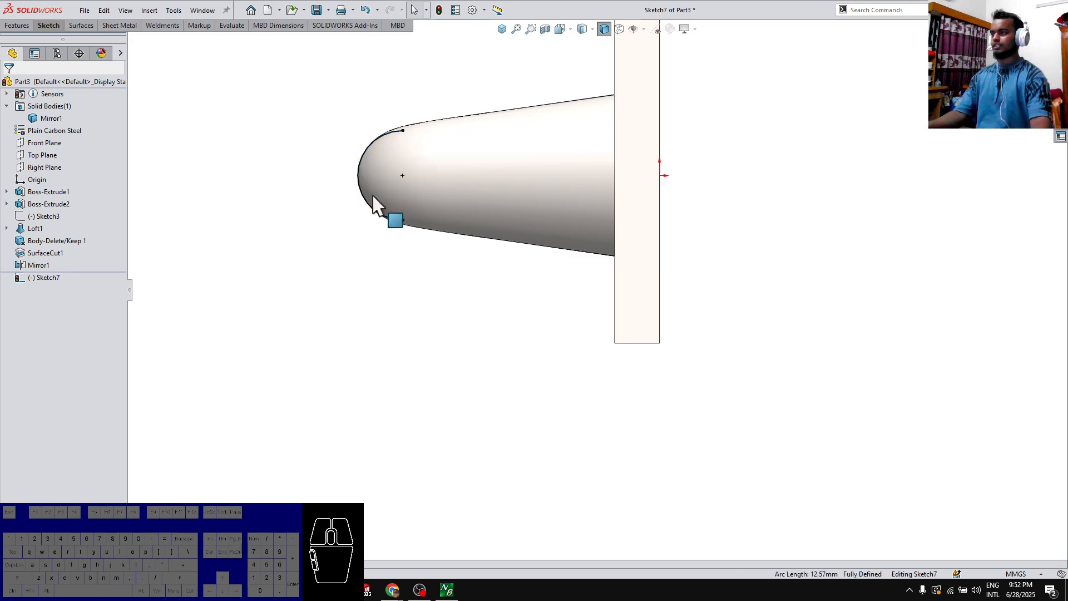
# Extend the converted arc into a full circle and draw a vertical line between its upper and lower quadrant points
pyautogui.moveTo(402, 131); pyautogui.dragTo(424, 150)
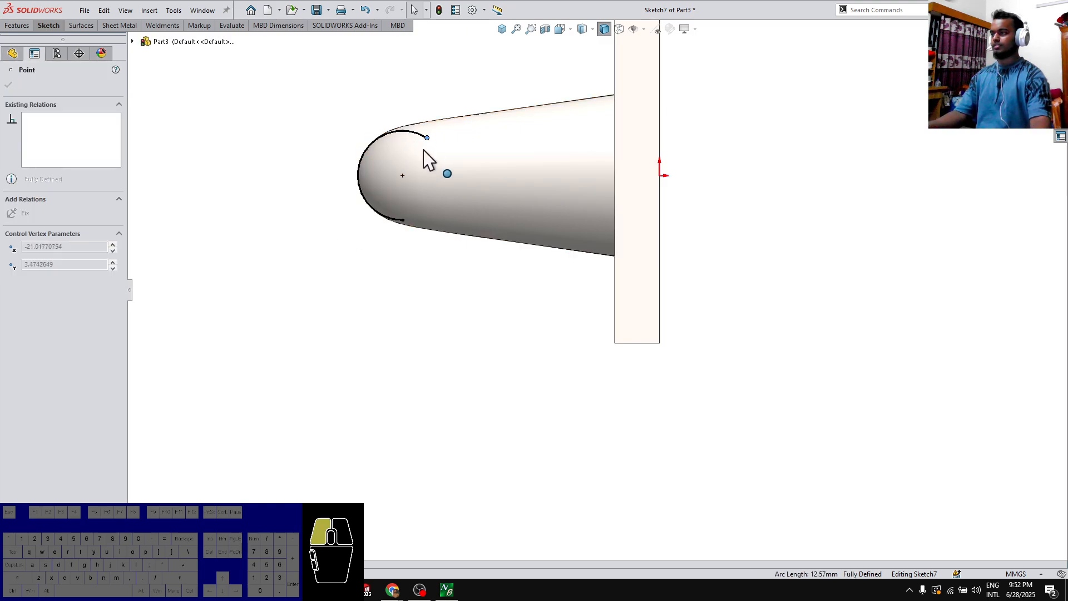
pyautogui.moveTo(408, 226); pyautogui.dragTo(407, 226)
pyautogui.press('l')
pyautogui.click(404, 219)
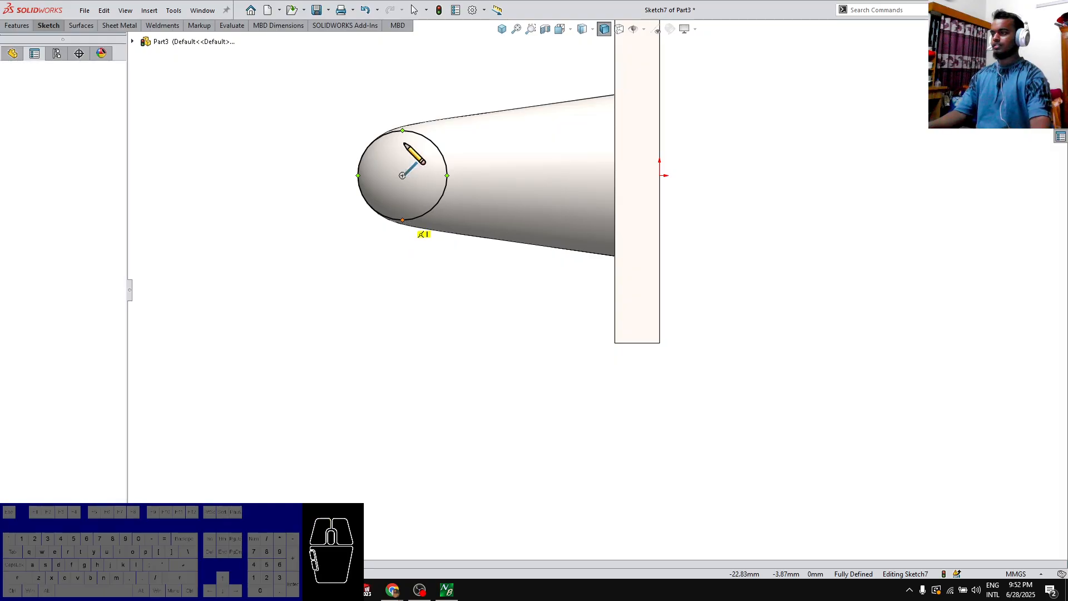
pyautogui.click(403, 131)
pyautogui.press('Escape')
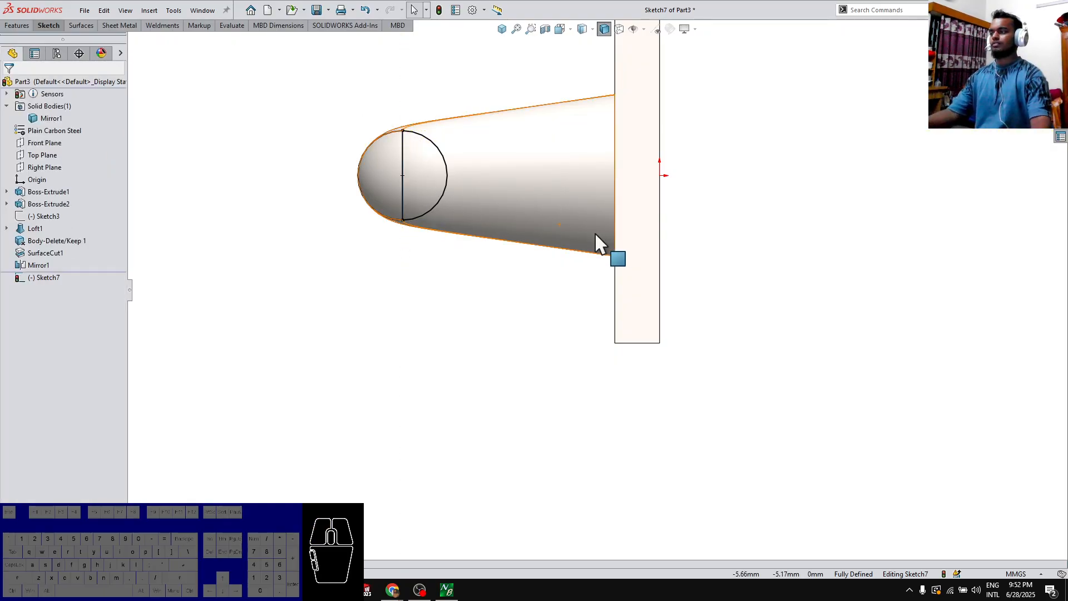
# Extrude the semicircle on the bar's flat side in both directions, each Up To Surface at the adjoining loft face, with Merge result enabled
pyautogui.press('e')
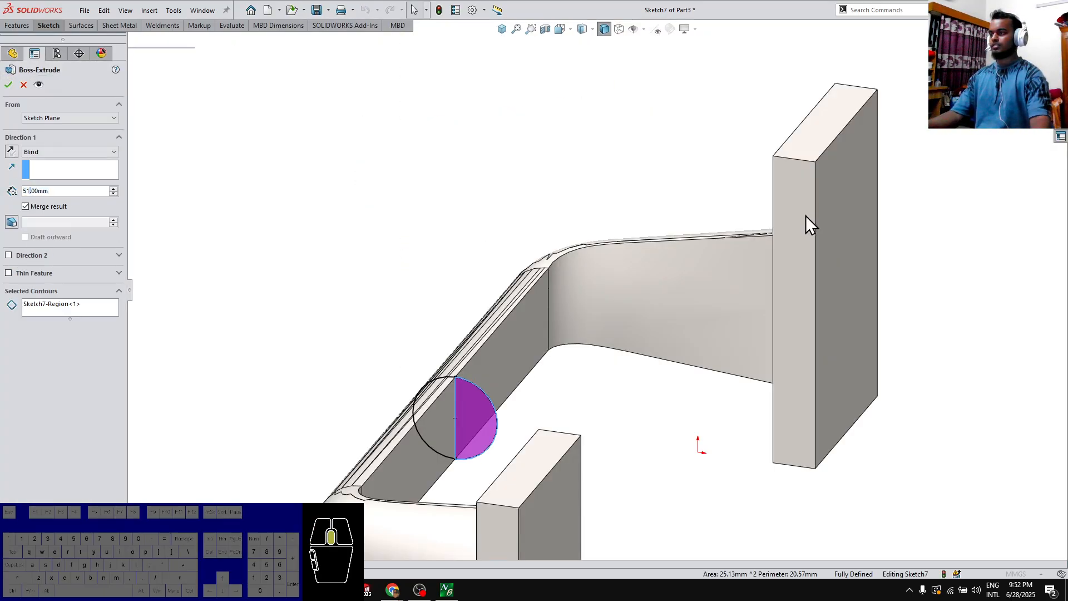
pyautogui.moveTo(611, 316); pyautogui.dragTo(298, 245, button='middle')
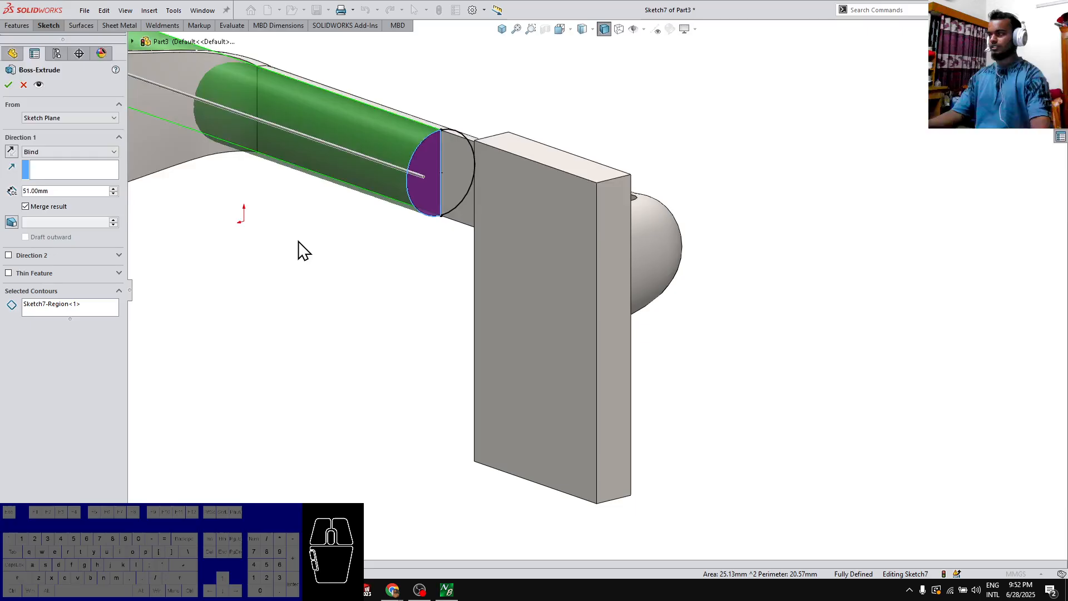
pyautogui.click(172, 143)
pyautogui.click(9, 255)
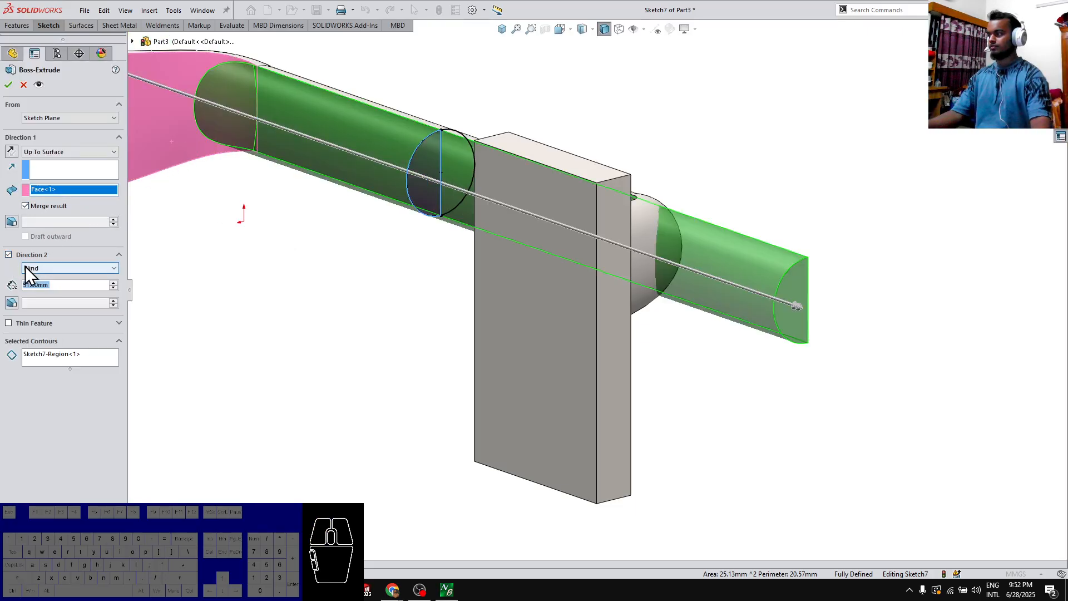
pyautogui.click(100, 268)
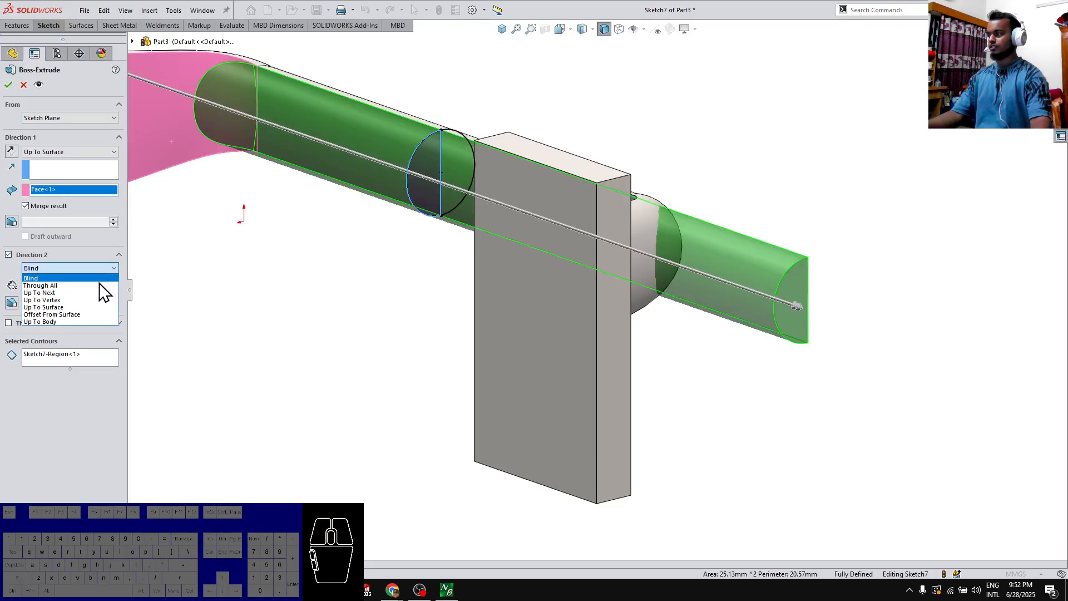
pyautogui.click(75, 307)
pyautogui.moveTo(148, 303); pyautogui.dragTo(511, 187, button='middle')
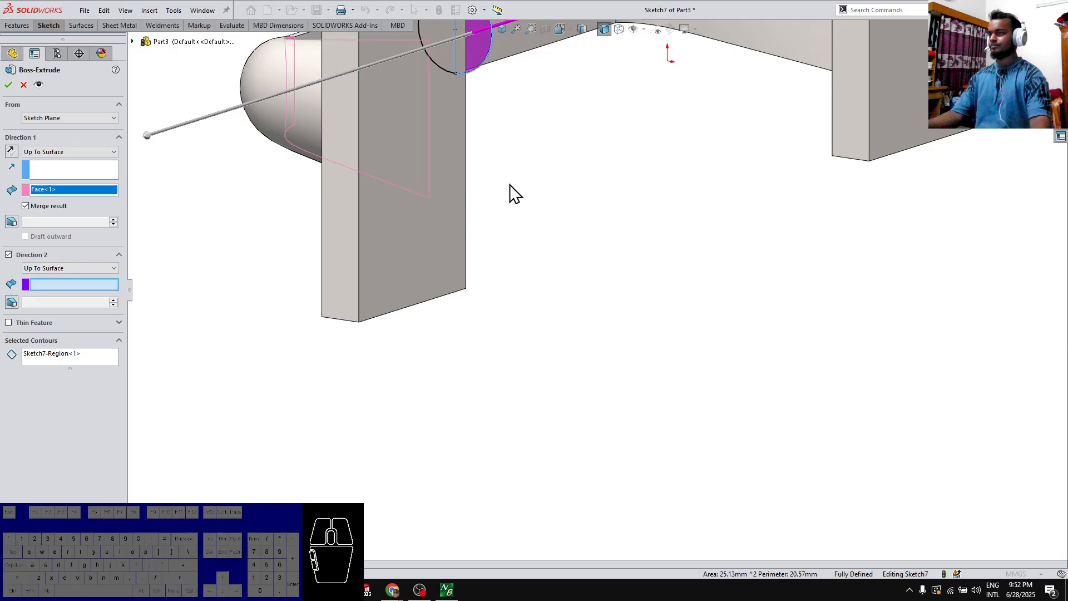
pyautogui.click(779, 58)
pyautogui.rightClick(781, 45)
pyautogui.scroll(5, 715, 112)
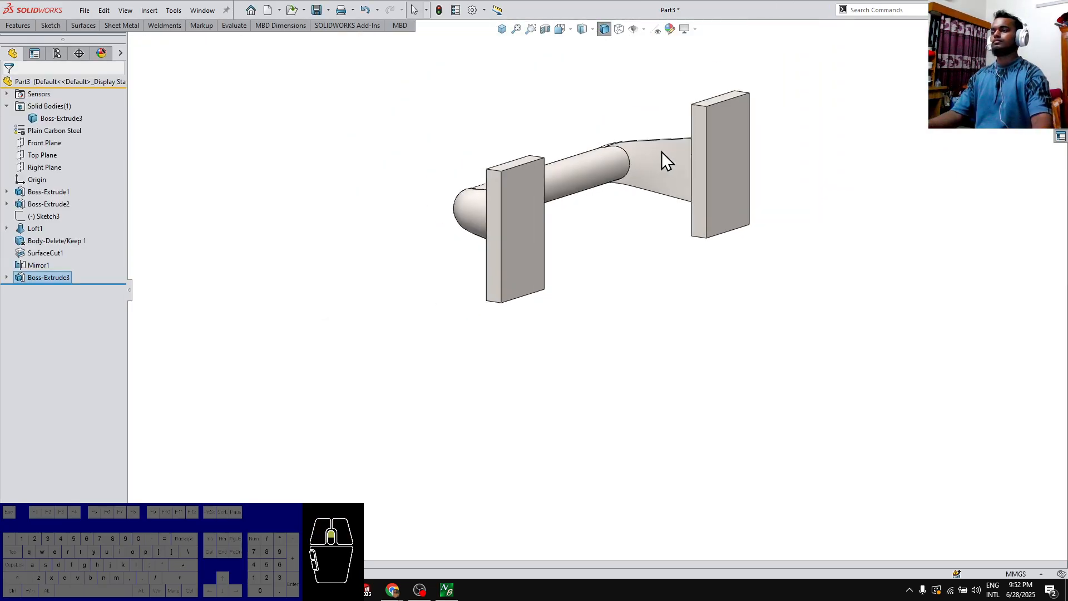
pyautogui.moveTo(662, 151)
pyautogui.mouseDown(button='middle')
pyautogui.moveTo(622, 131)
pyautogui.moveTo(692, 182)
pyautogui.moveTo(675, 145)
pyautogui.mouseUp(button='middle')
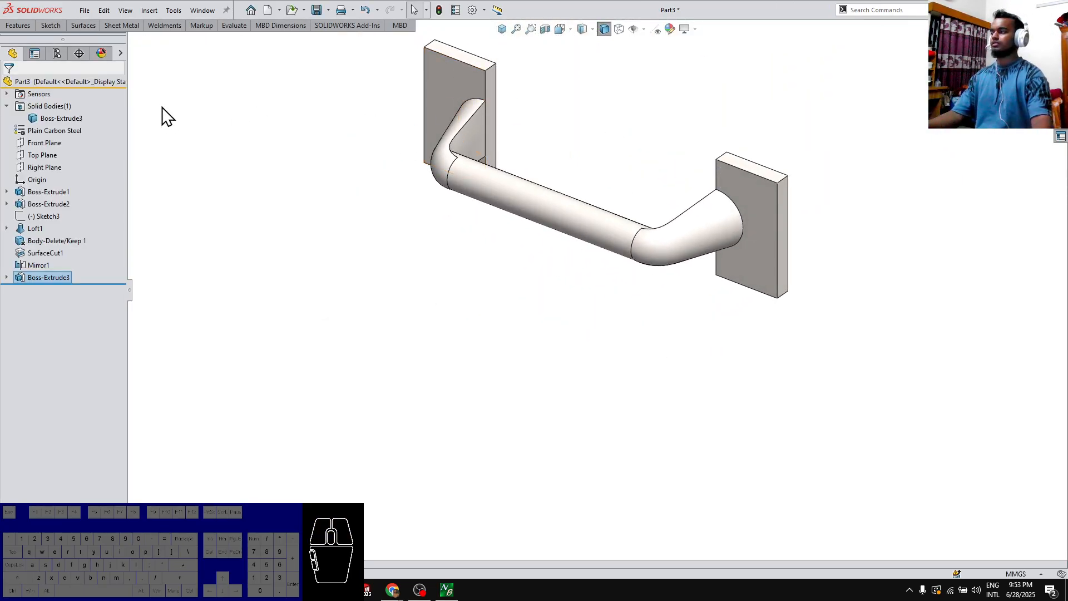
pyautogui.click(24, 144)
pyautogui.click(35, 112)
pyautogui.click(284, 232)
pyautogui.press('s')
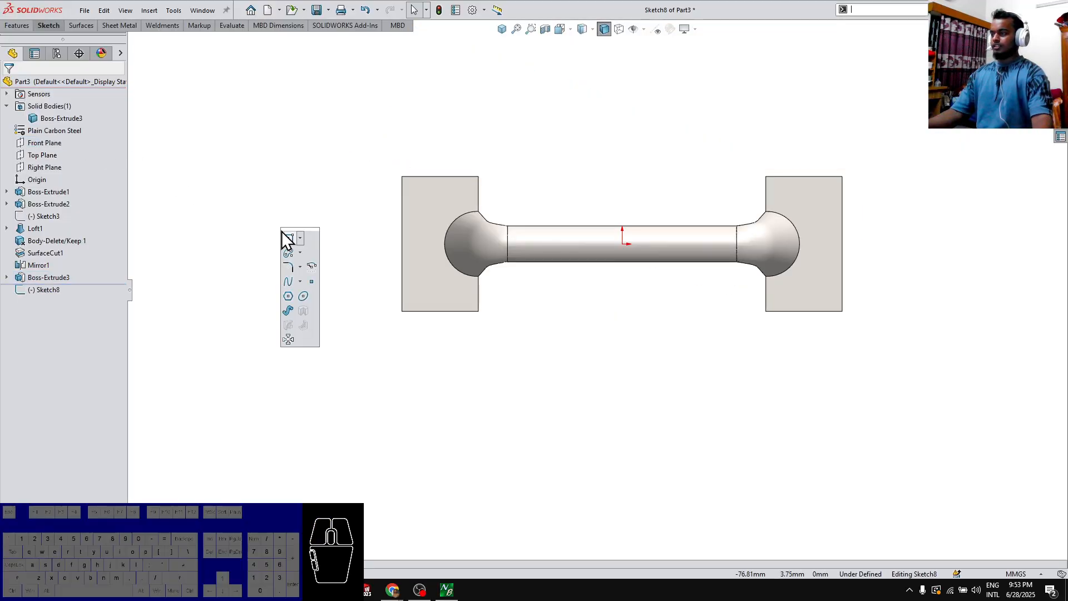
pyautogui.click(1042, 48)
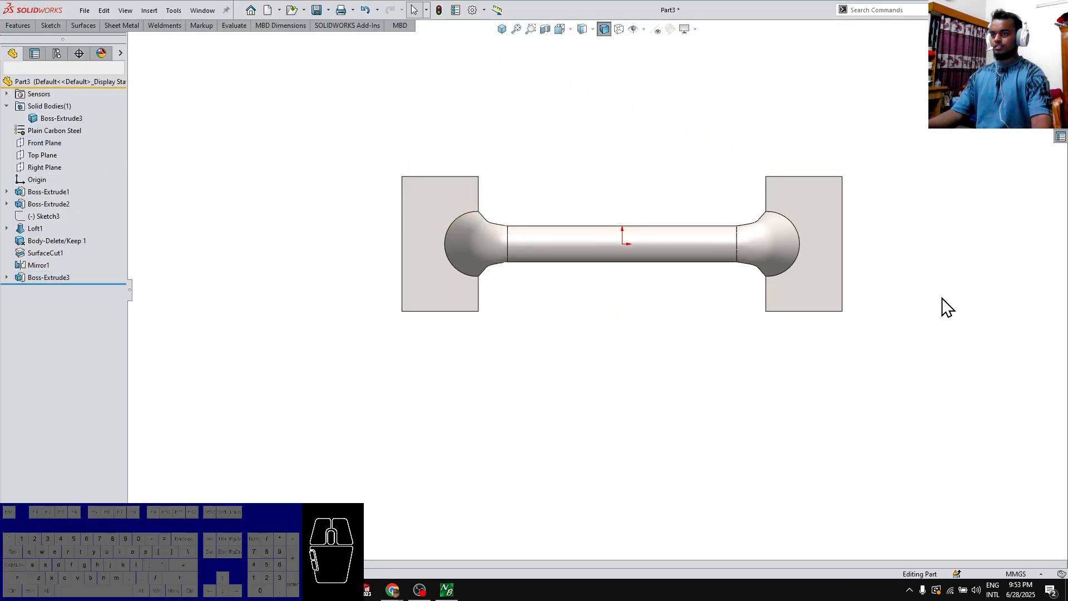
# Sketch an 85 × 18 mm center rectangle from the origin on the right plate's front face and close the sketch
pyautogui.moveTo(946, 231); pyautogui.dragTo(804, 239, button='middle')
pyautogui.click(835, 290)
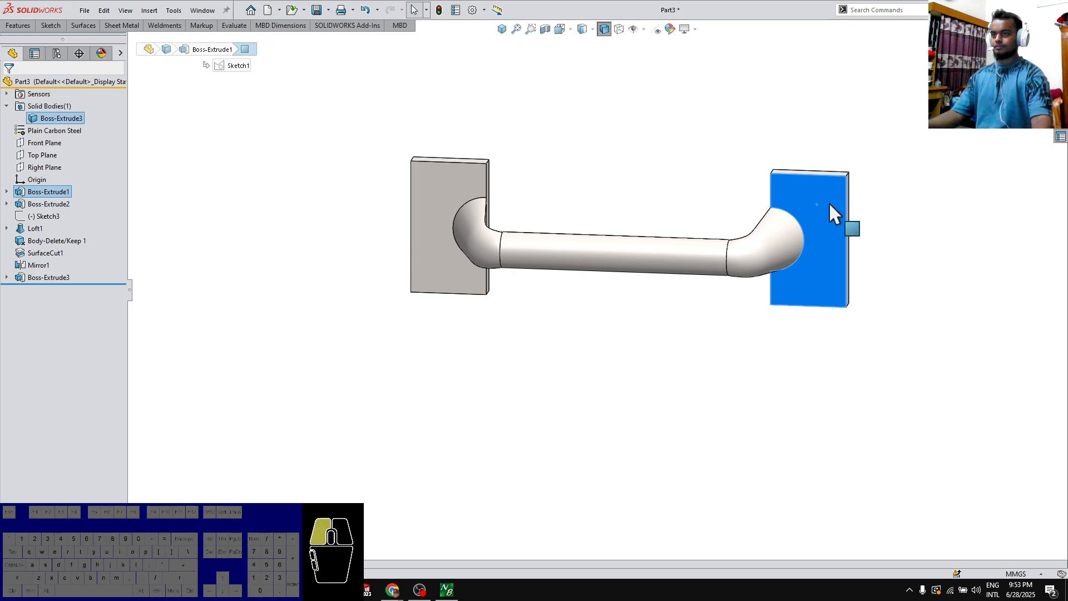
pyautogui.click(873, 161)
pyautogui.press('s')
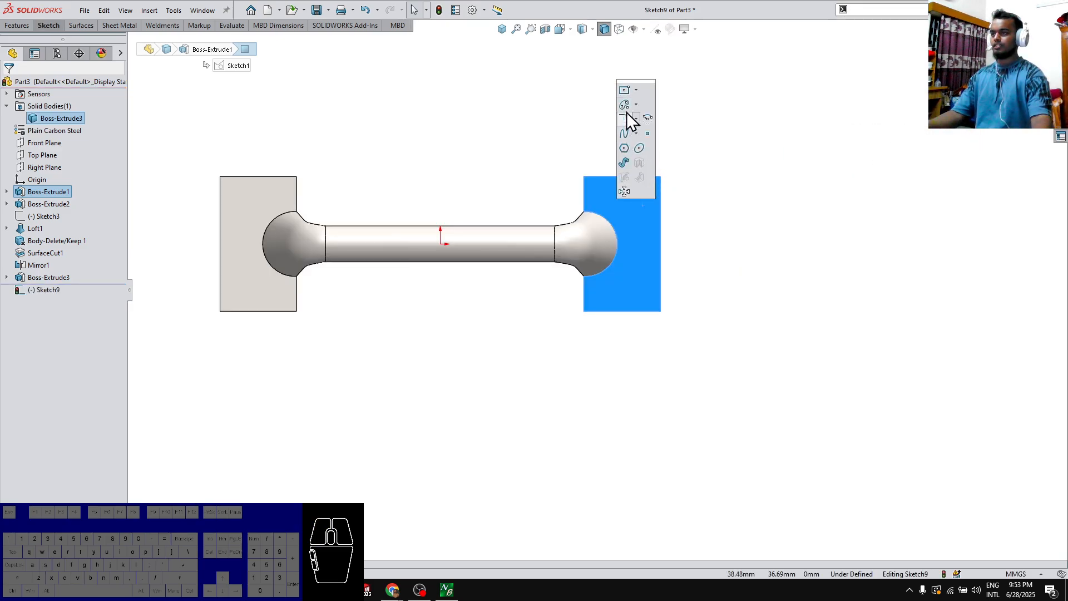
pyautogui.click(625, 92)
pyautogui.click(441, 244)
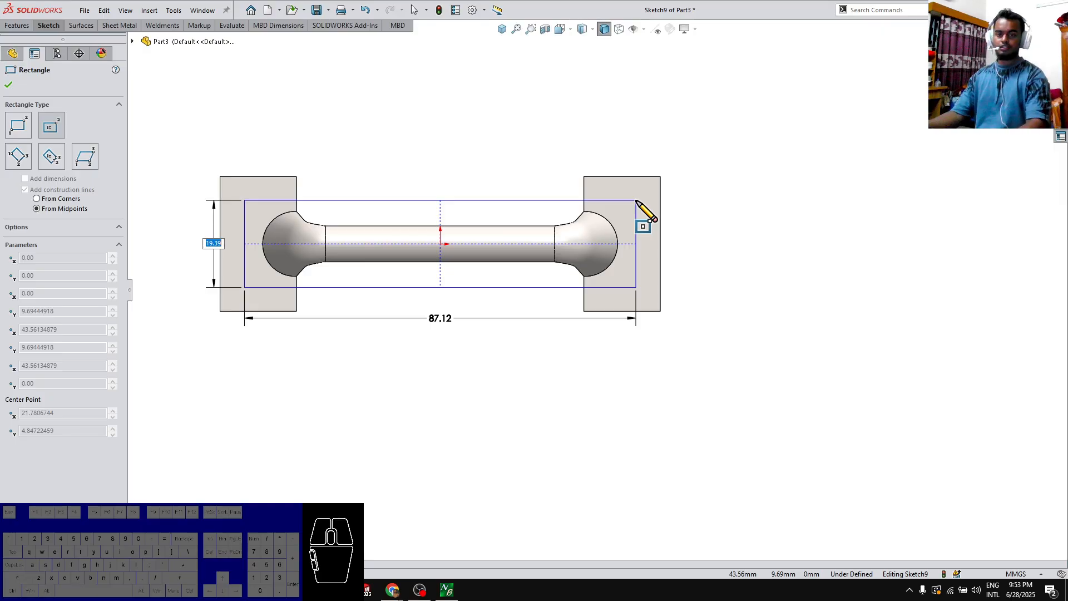
pyautogui.press('Tab')
pyautogui.write('85')
pyautogui.press('Return')
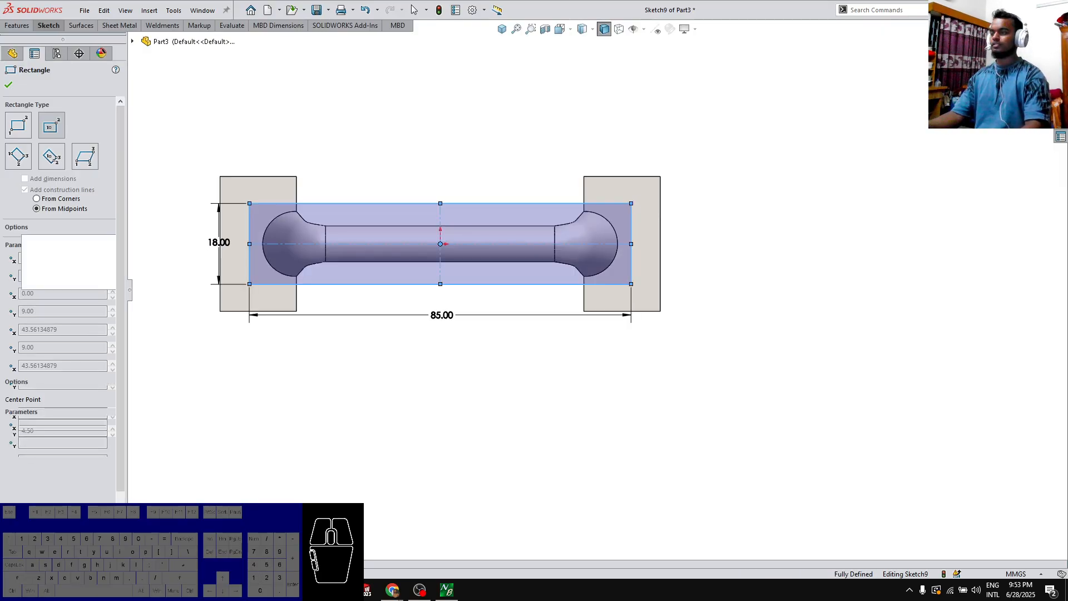
pyautogui.press('Escape')
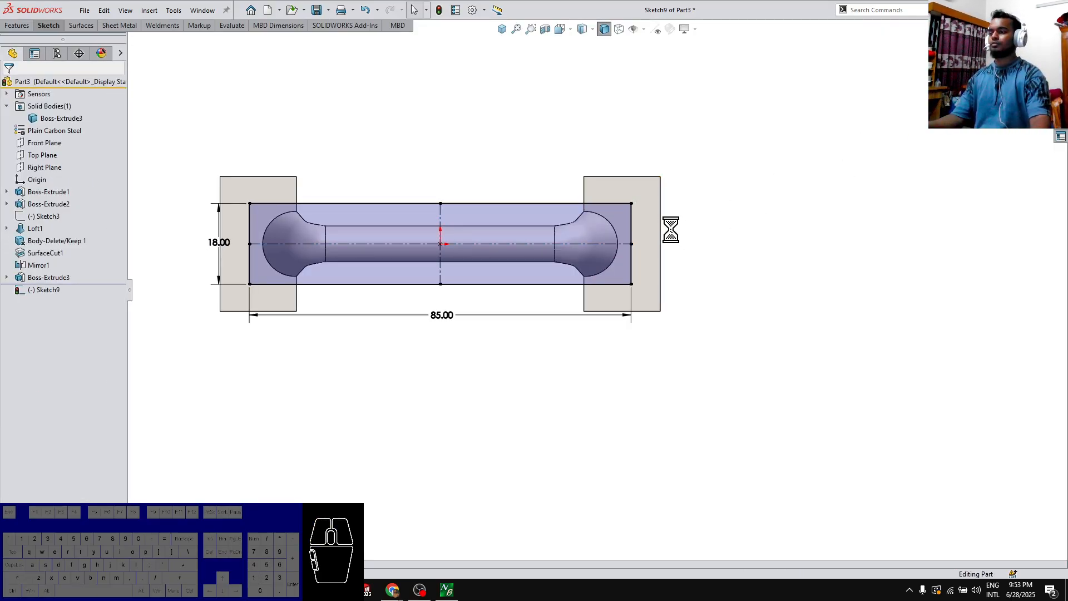
# Define an M6 flat head countersunk hole on the plate face with a 5 mm hole diameter and 10 mm countersink diameter
pyautogui.click(650, 222)
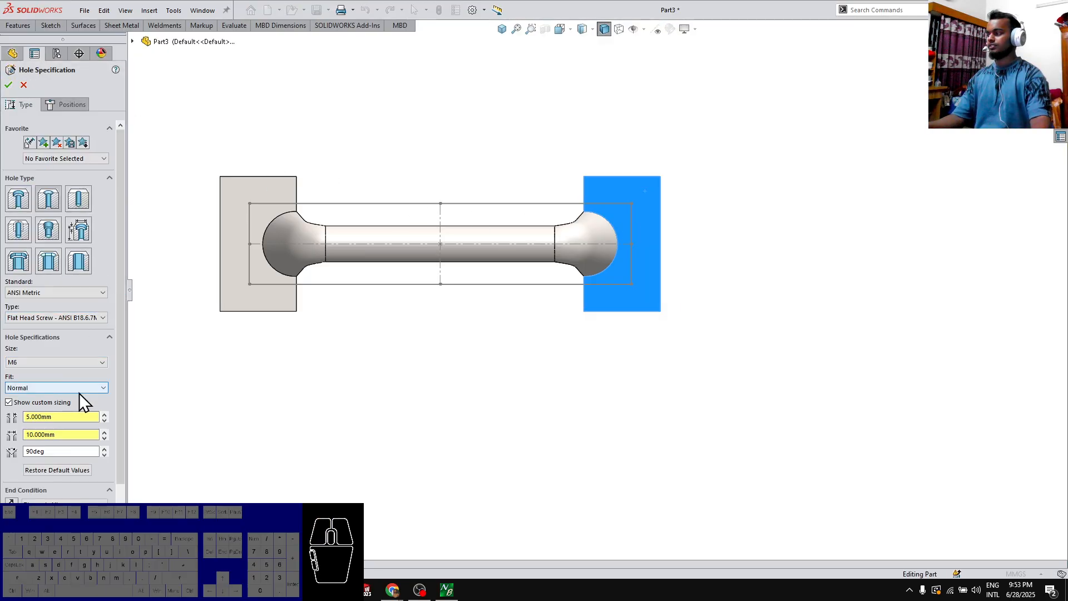
pyautogui.click(25, 200)
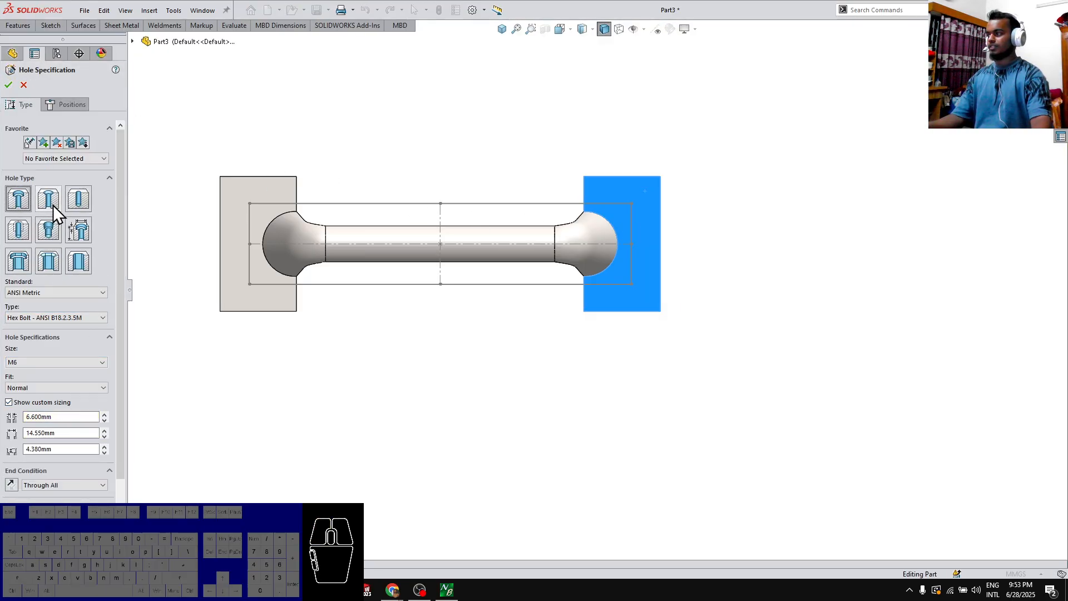
pyautogui.click(49, 201)
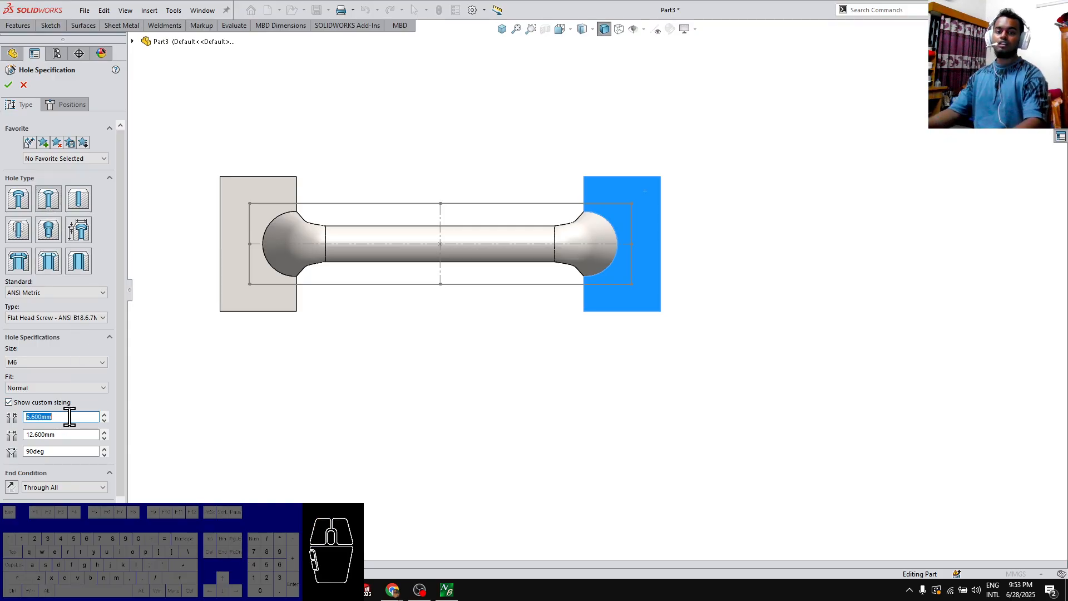
pyautogui.write('10')
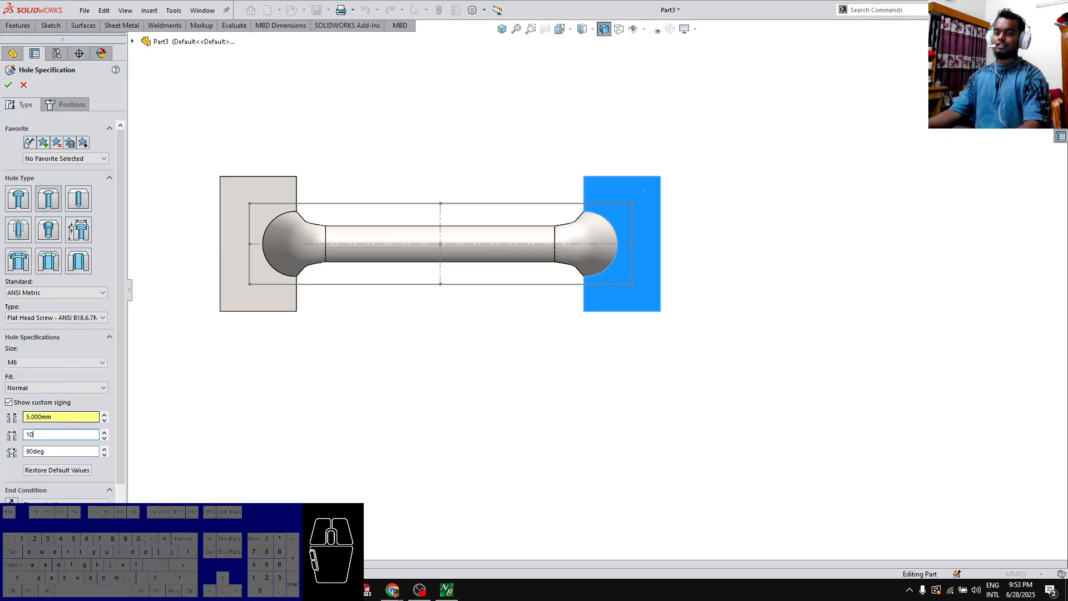
pyautogui.press('Tab')
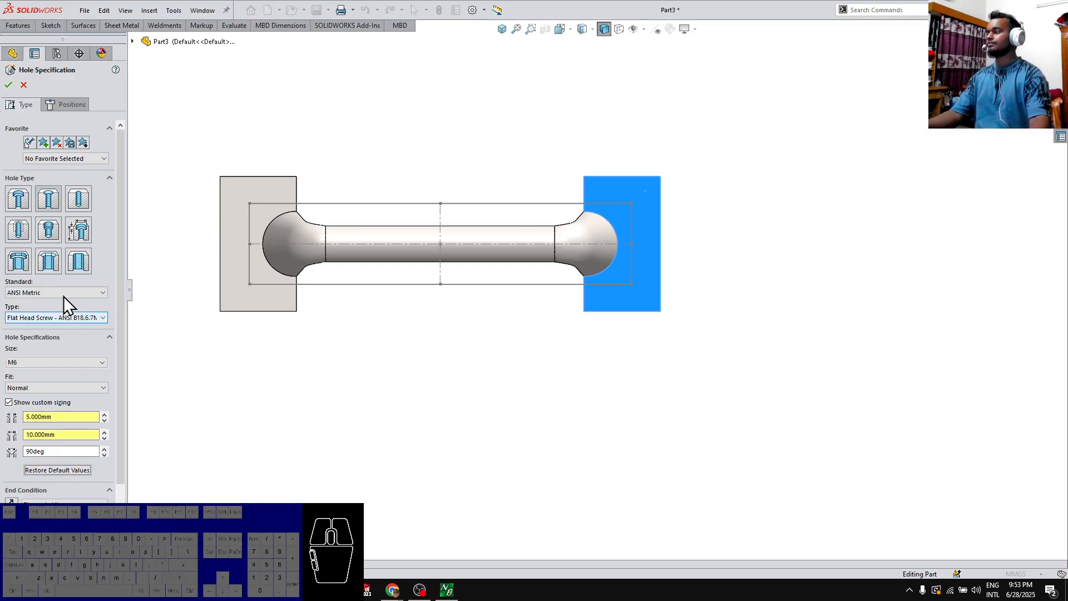
# Place the countersunk holes at the four corners of the 85 × 18 mm rectangle and complete the hole feature
pyautogui.click(72, 106)
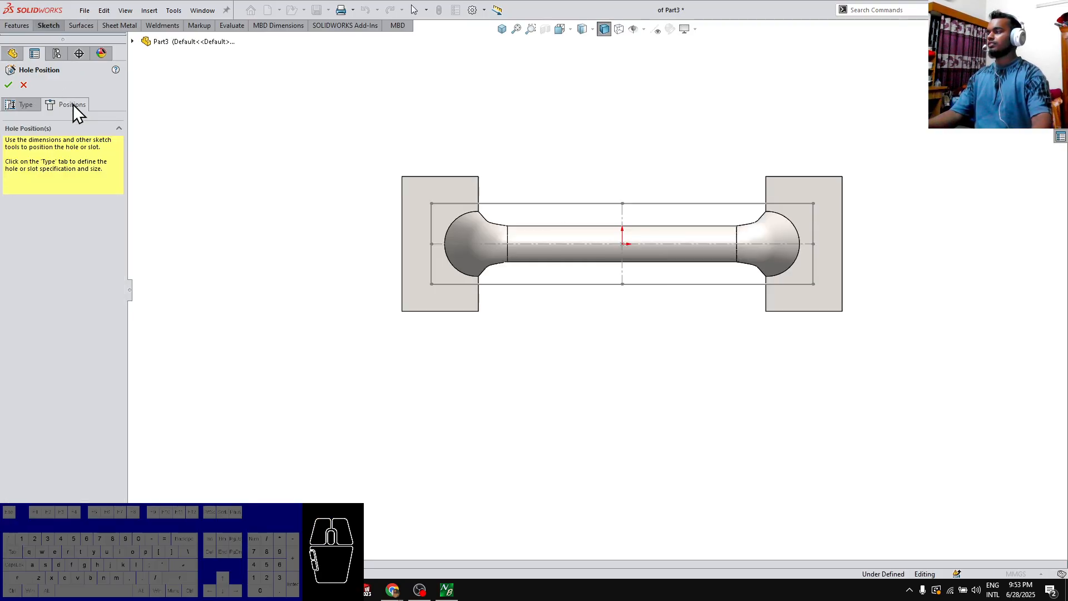
pyautogui.click(432, 203)
pyautogui.click(431, 284)
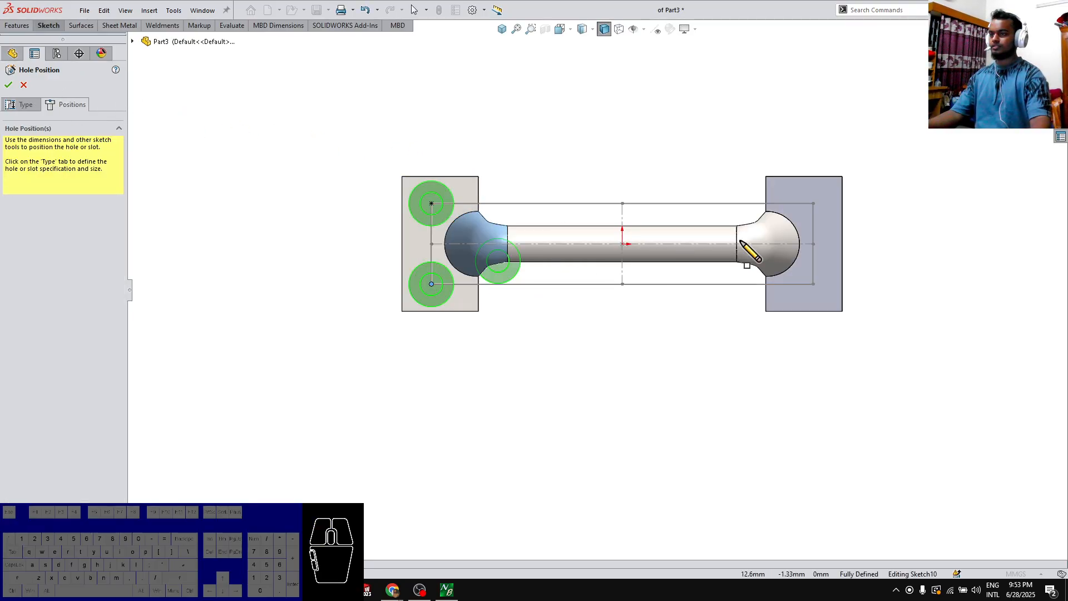
pyautogui.click(813, 204)
pyautogui.click(814, 285)
pyautogui.rightClick(815, 289)
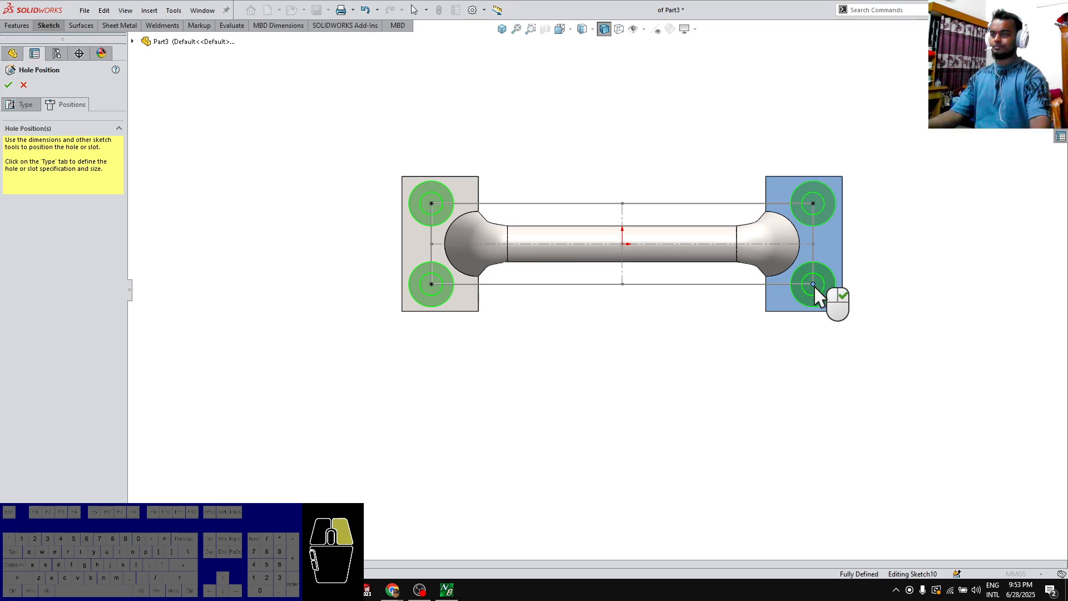
# Hide the rectangle sketch that locates the holes
pyautogui.moveTo(731, 181); pyautogui.dragTo(686, 242, button='middle')
pyautogui.click(693, 203)
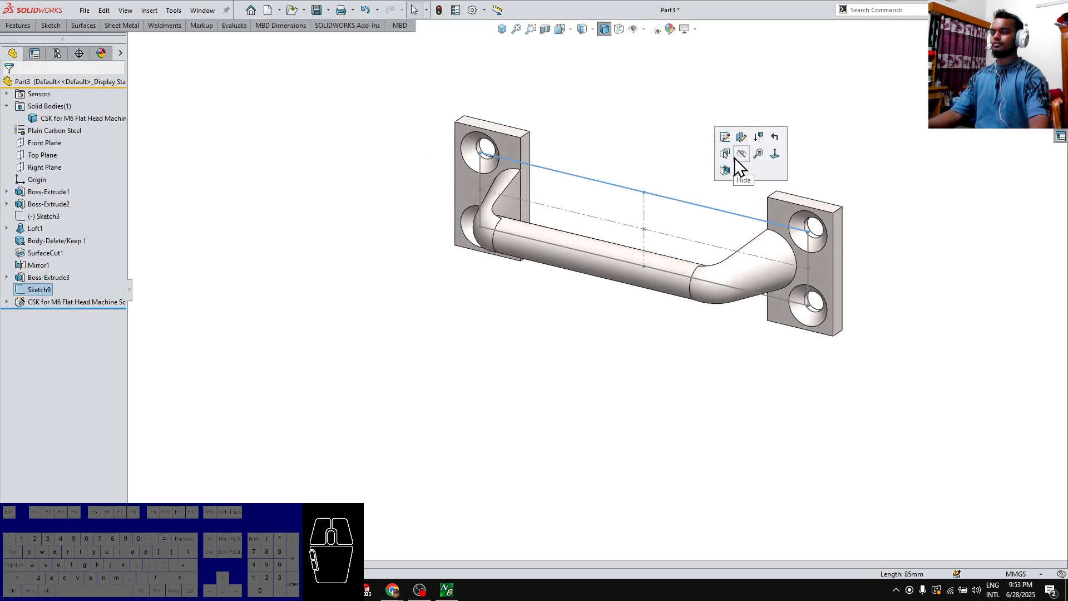
pyautogui.click(734, 158)
# Color the handle's solid body orange (RGB 232, 113, 8) and display it in the isometric view
pyautogui.moveTo(704, 216); pyautogui.dragTo(705, 211, button='middle')
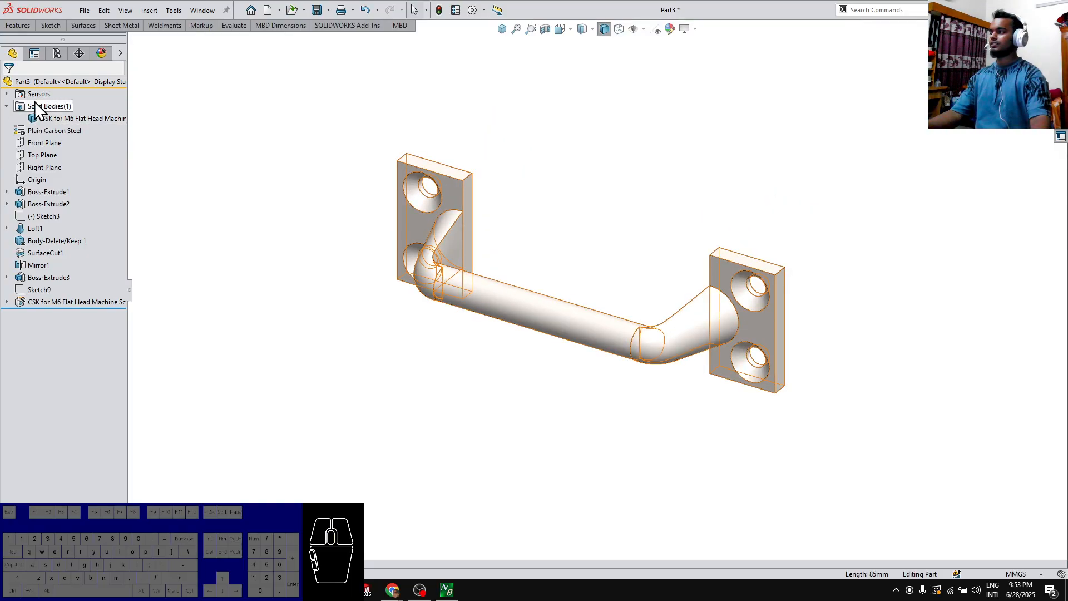
pyautogui.click(41, 116)
pyautogui.click(671, 30)
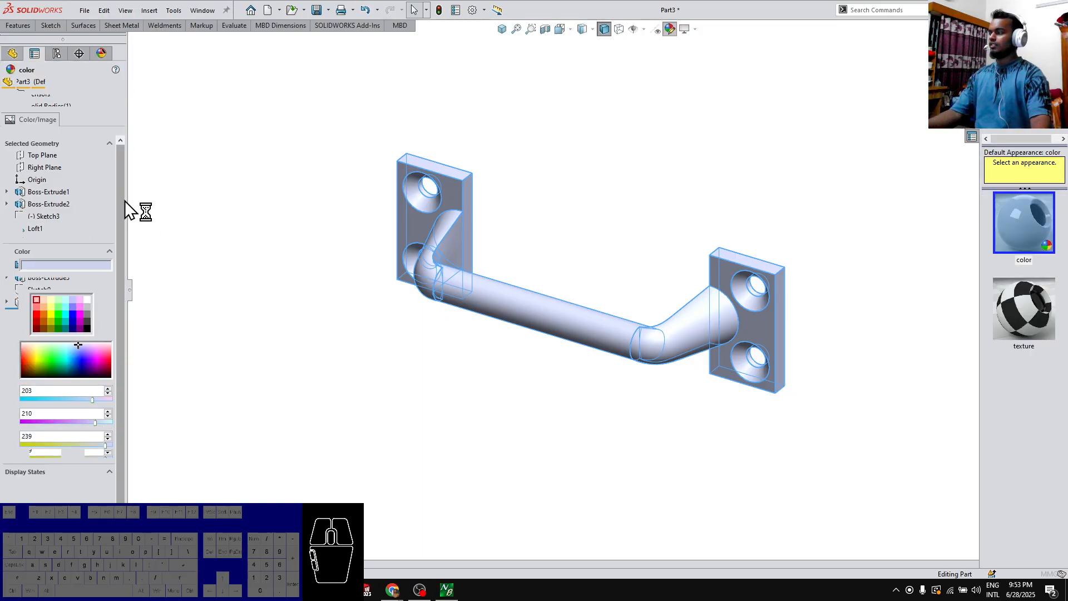
pyautogui.click(44, 301)
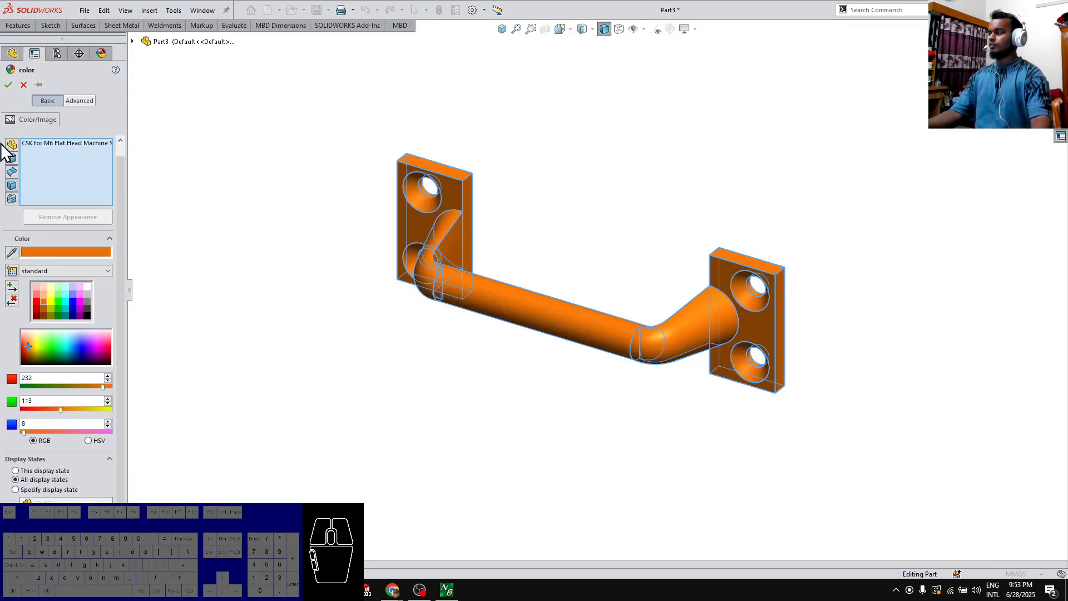
pyautogui.click(8, 85)
pyautogui.moveTo(440, 382); pyautogui.dragTo(461, 338, button='middle')
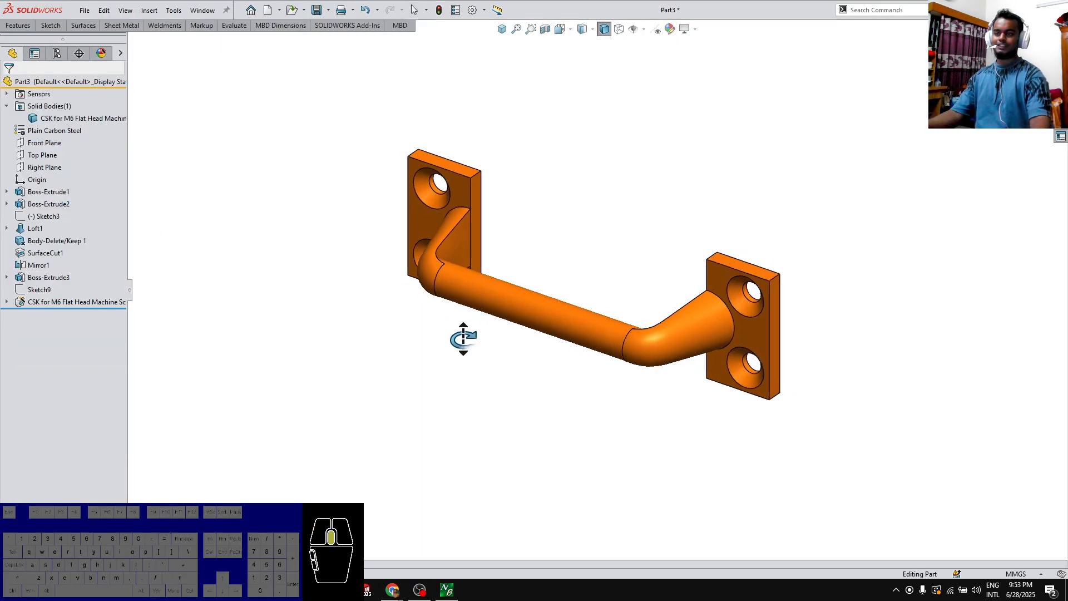
pyautogui.click(503, 29)
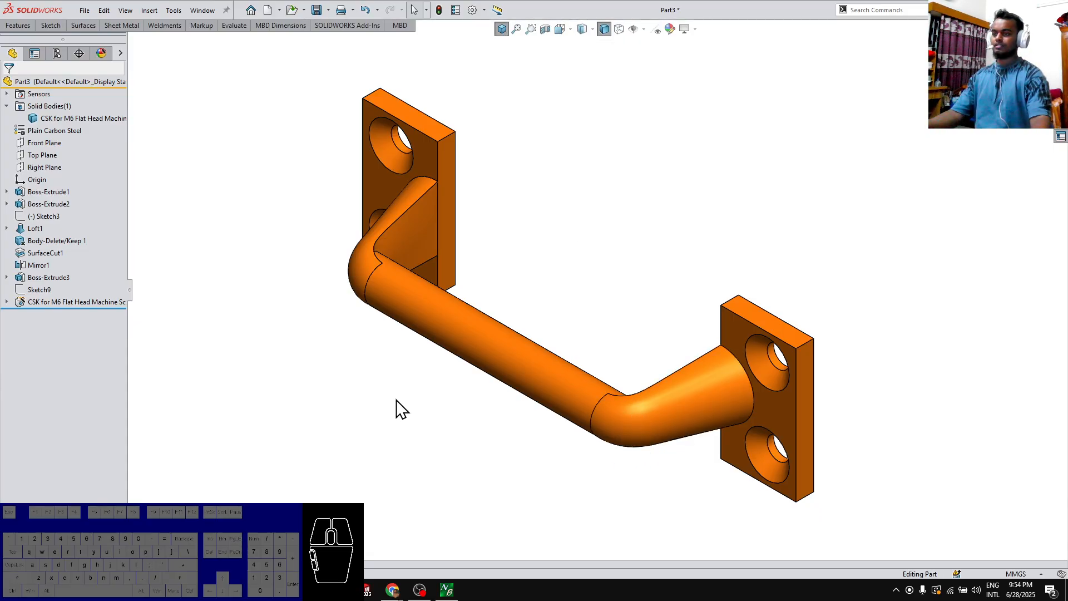
# Calculate the handle's mass properties and copy the mass value from the report
pyautogui.moveTo(549, 450); pyautogui.dragTo(564, 410, button='middle')
pyautogui.press('m')
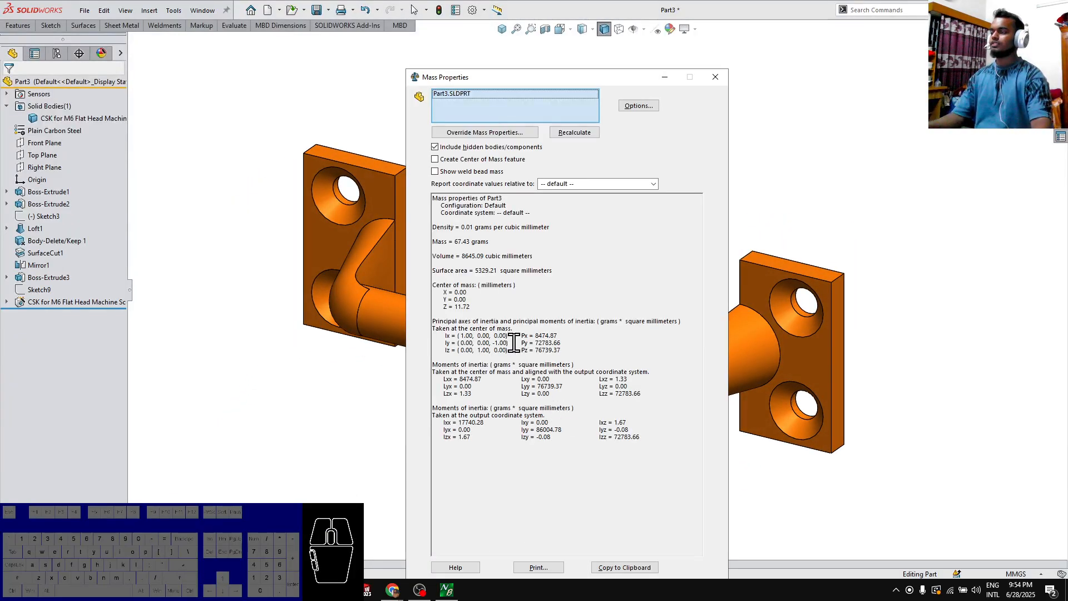
pyautogui.click(471, 240)
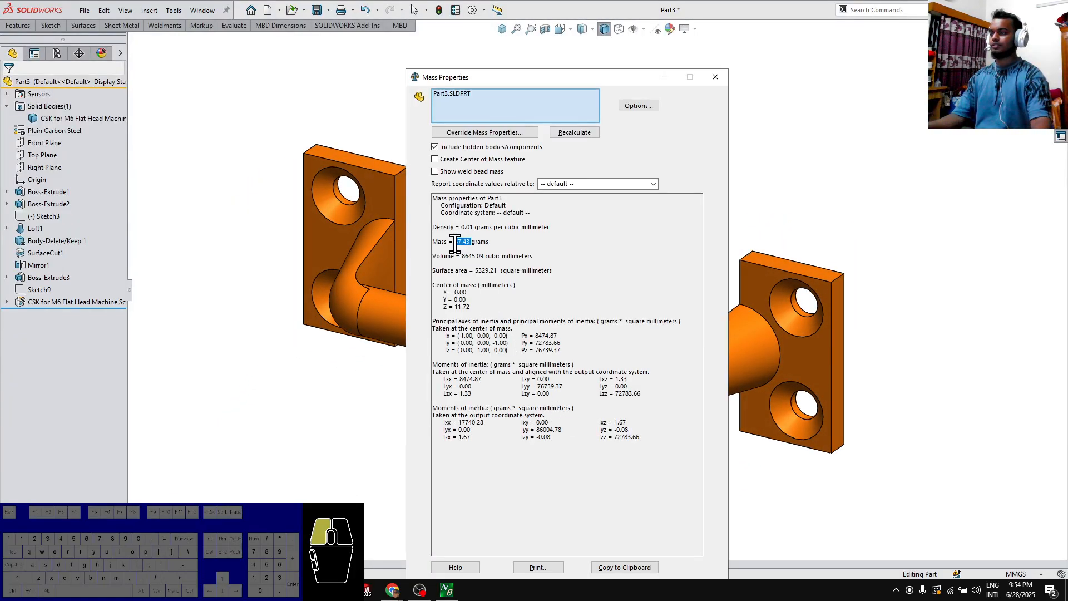
# Switch to the Too Tall Toby submission page in Chrome and submit 67.43 grams as the window handle's mass
pyautogui.moveTo(395, 592)
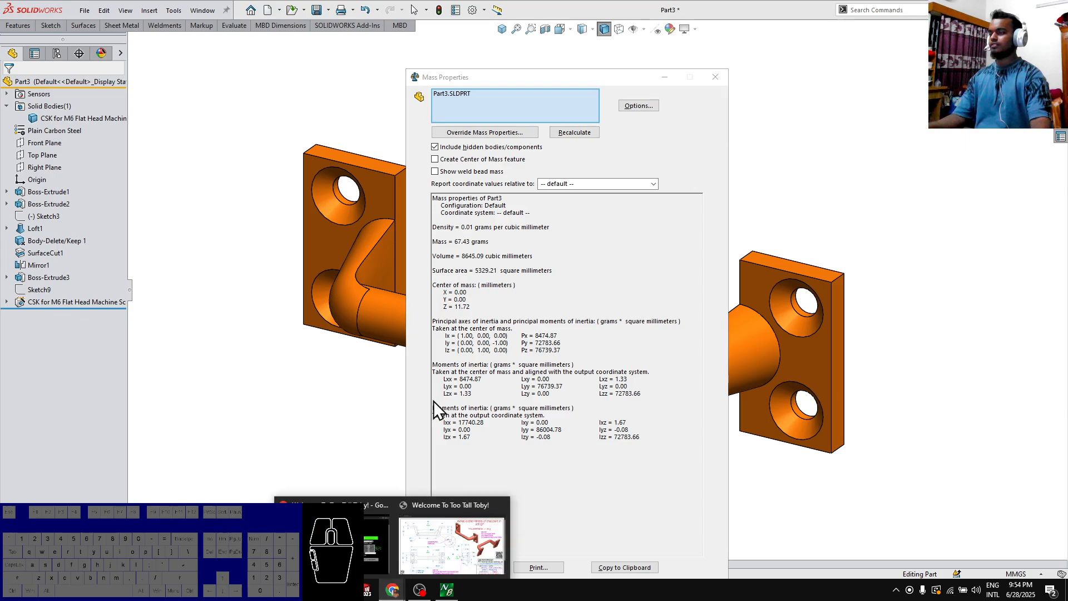
pyautogui.click(426, 520)
pyautogui.click(866, 377)
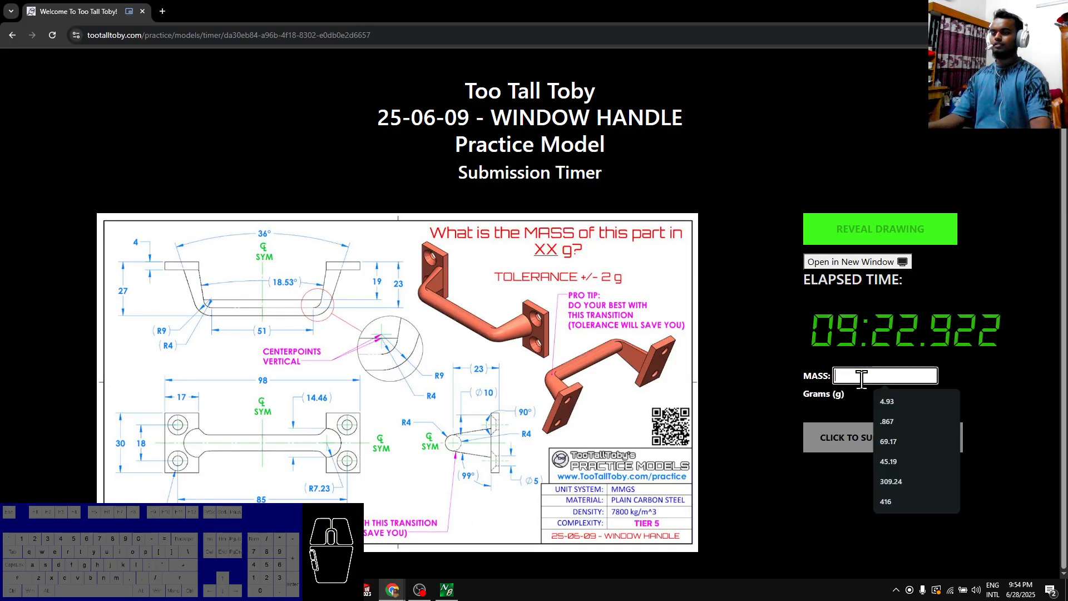
pyautogui.write('67.43')
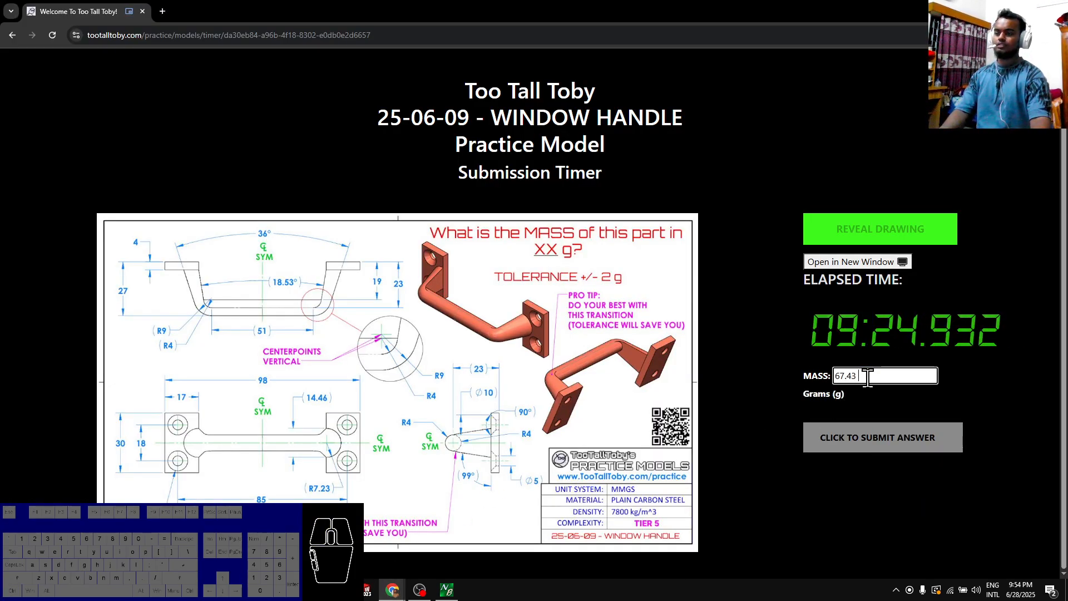
pyautogui.press('Return')
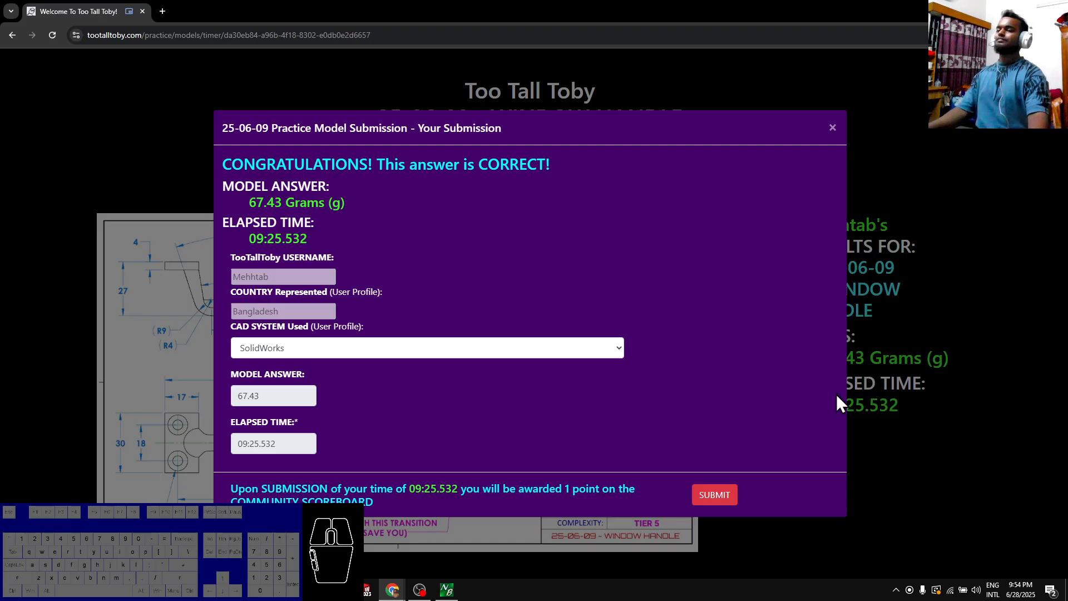